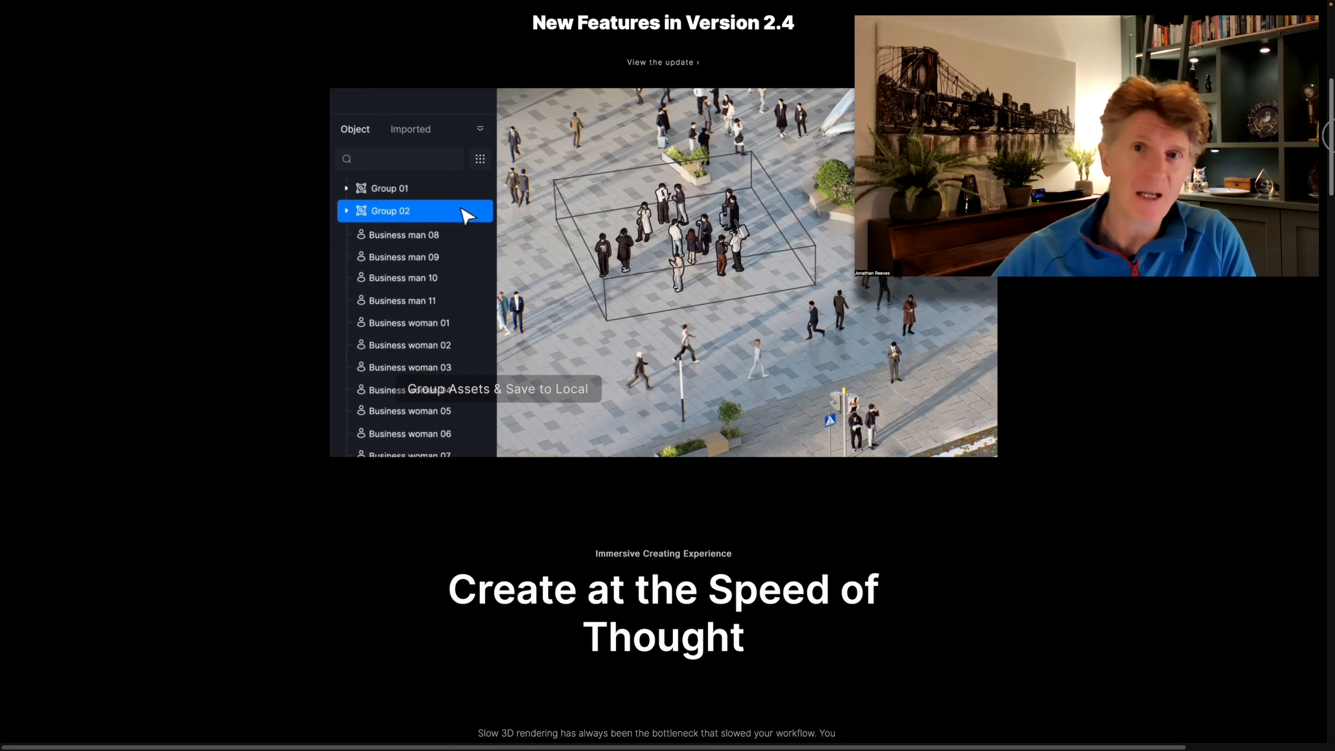
- Look through the D5 Render web page, including its features, asset library, supported modeling software and pricing plans
{"action": "scroll", "coordinate": [668, 368], "scroll_direction": "down", "scroll_amount": 3}
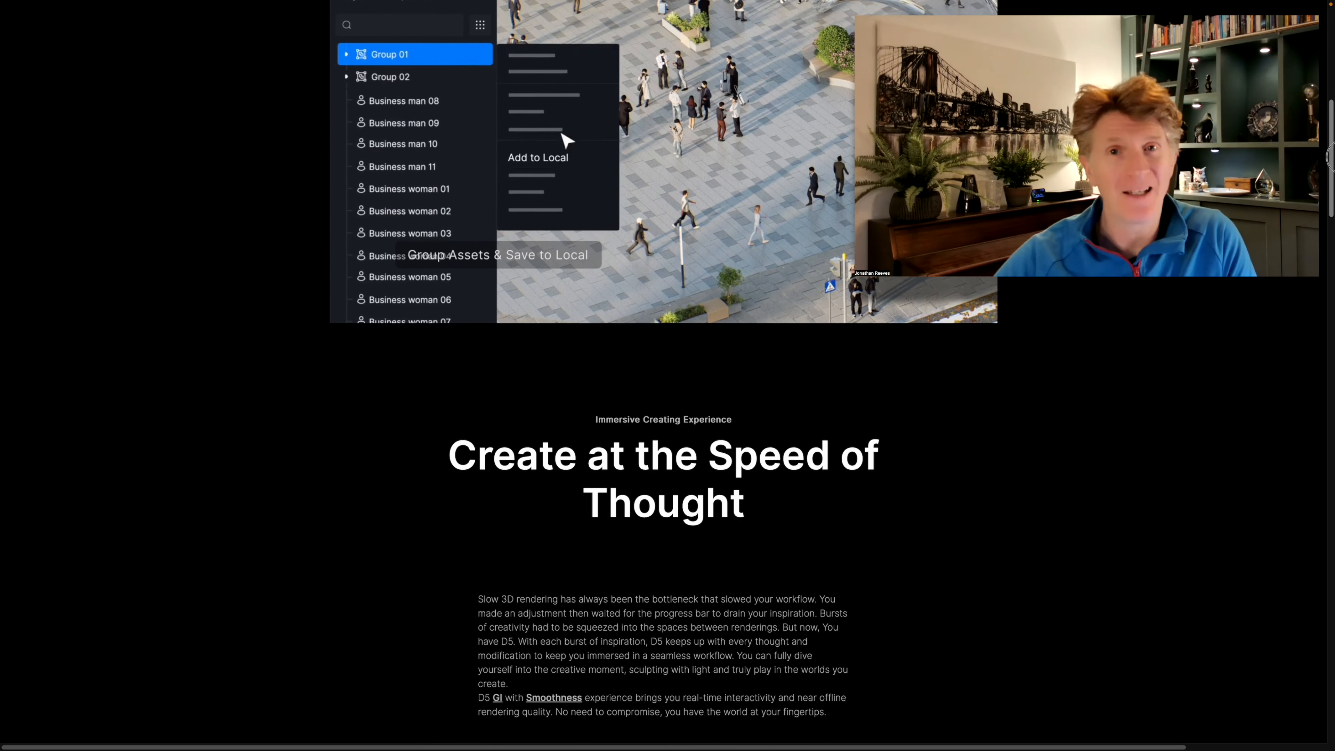
{"action": "scroll", "coordinate": [668, 368], "scroll_direction": "down", "scroll_amount": 2}
{"action": "scroll", "coordinate": [667, 368], "scroll_direction": "down", "scroll_amount": 14}
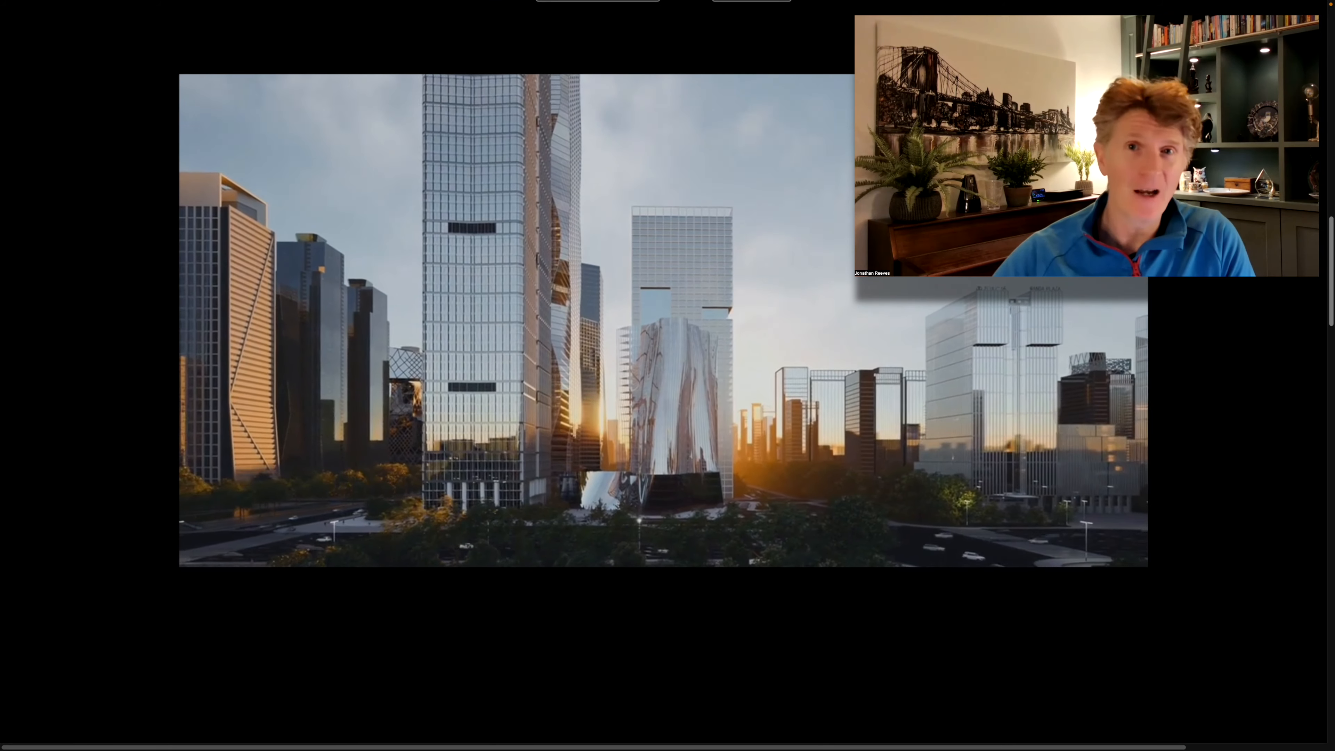
{"action": "scroll", "coordinate": [667, 369], "scroll_direction": "up", "scroll_amount": 1}
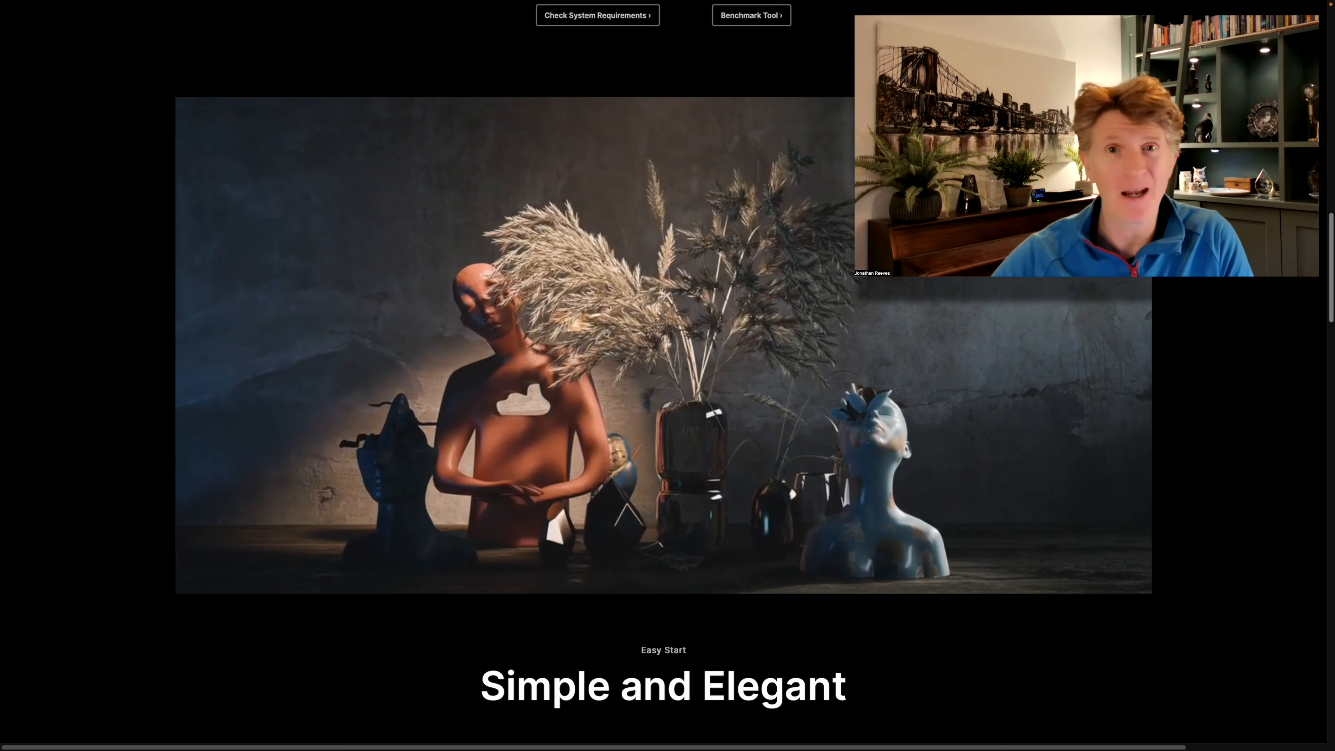
{"action": "scroll", "coordinate": [667, 368], "scroll_direction": "down", "scroll_amount": 2}
{"action": "scroll", "coordinate": [667, 368], "scroll_direction": "down", "scroll_amount": 12}
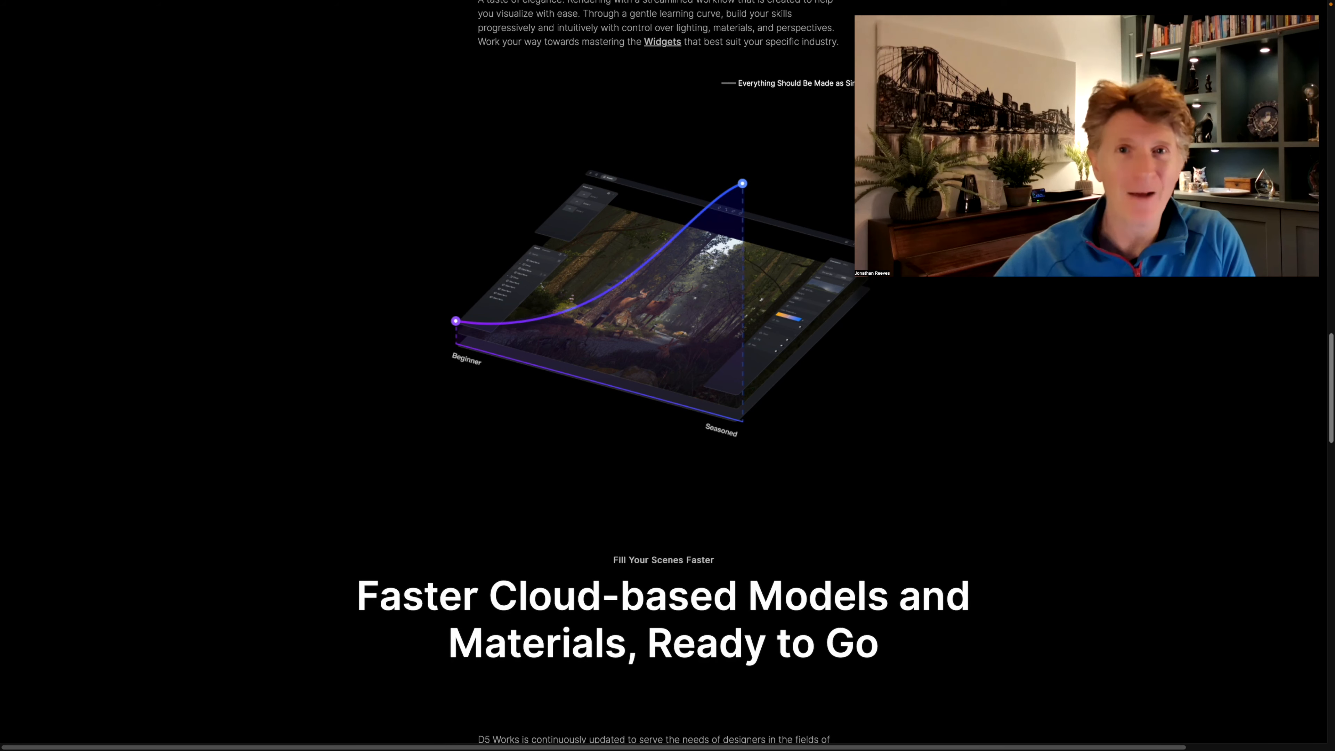
{"action": "scroll", "coordinate": [668, 369], "scroll_direction": "down", "scroll_amount": 14}
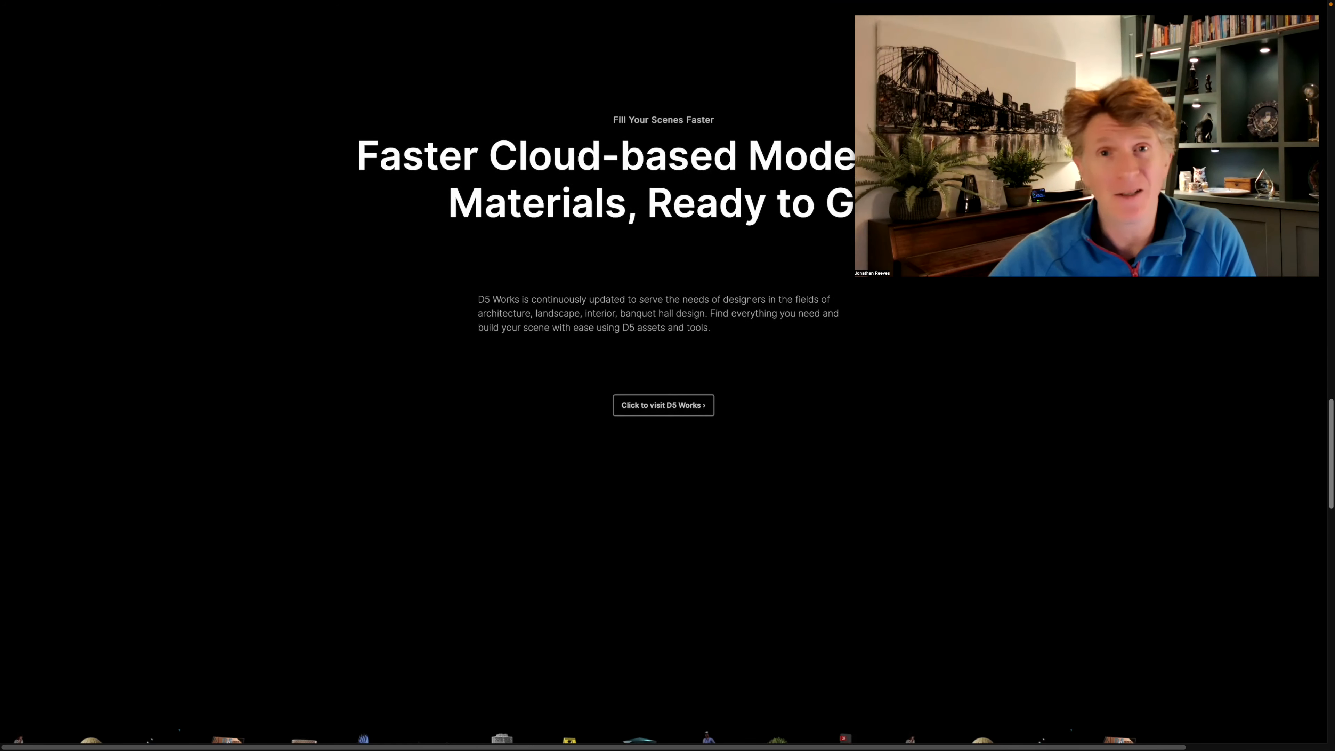
{"action": "scroll", "coordinate": [668, 368], "scroll_direction": "down", "scroll_amount": 3}
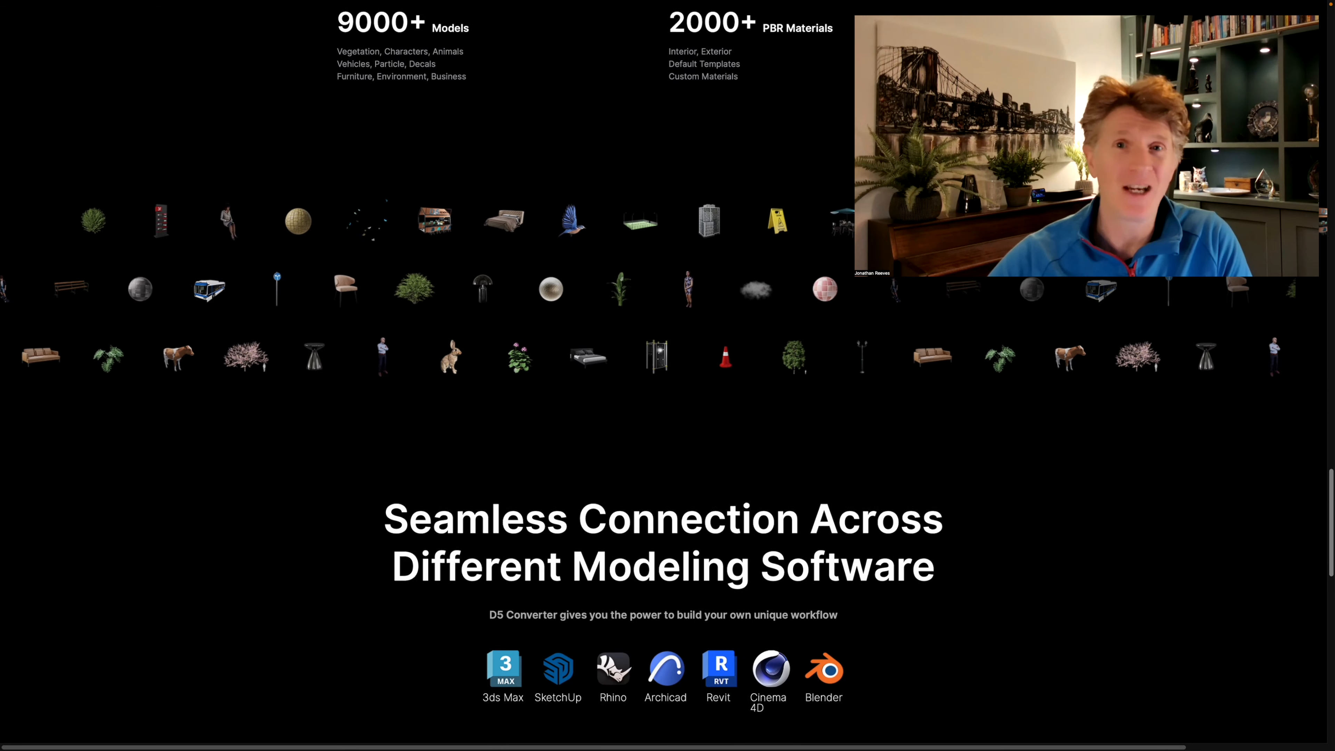
{"action": "scroll", "coordinate": [667, 369], "scroll_direction": "down", "scroll_amount": 7}
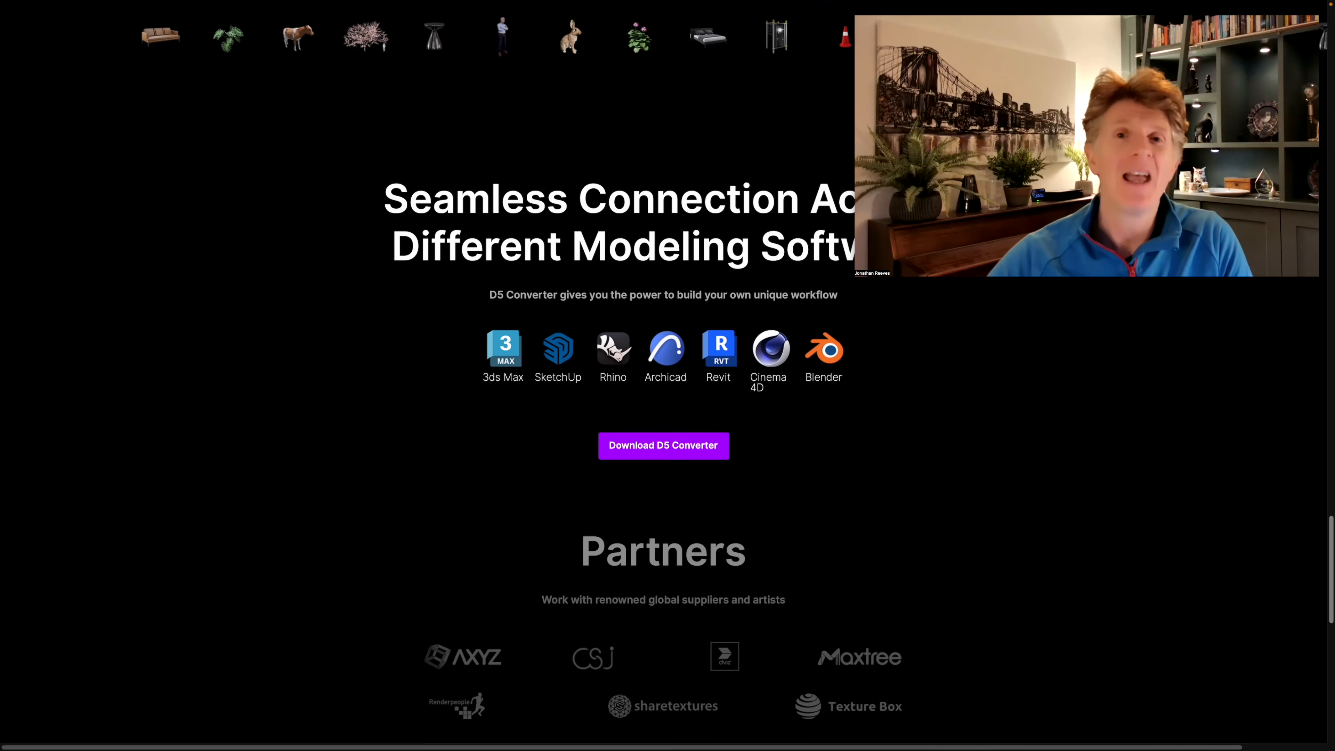
{"action": "scroll", "coordinate": [668, 368], "scroll_direction": "down", "scroll_amount": 9}
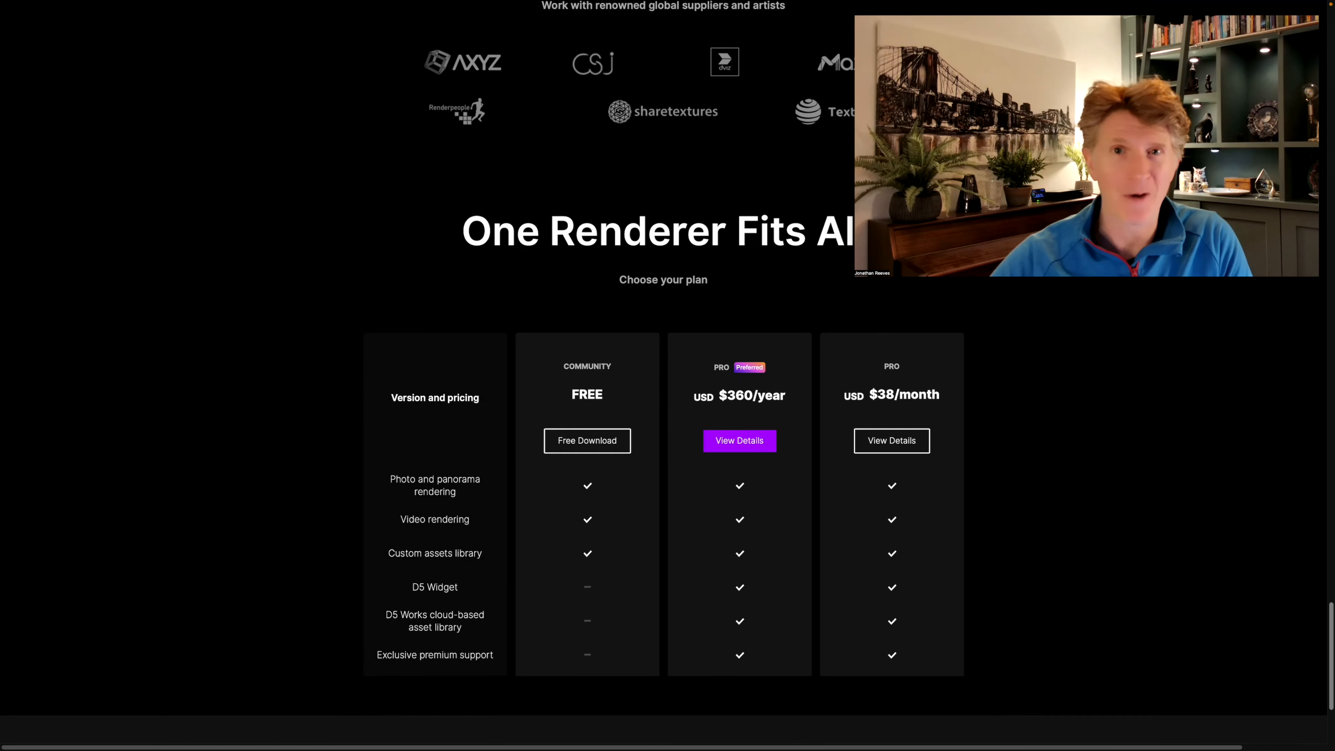
{"action": "scroll", "coordinate": [668, 369], "scroll_direction": "down", "scroll_amount": 2}
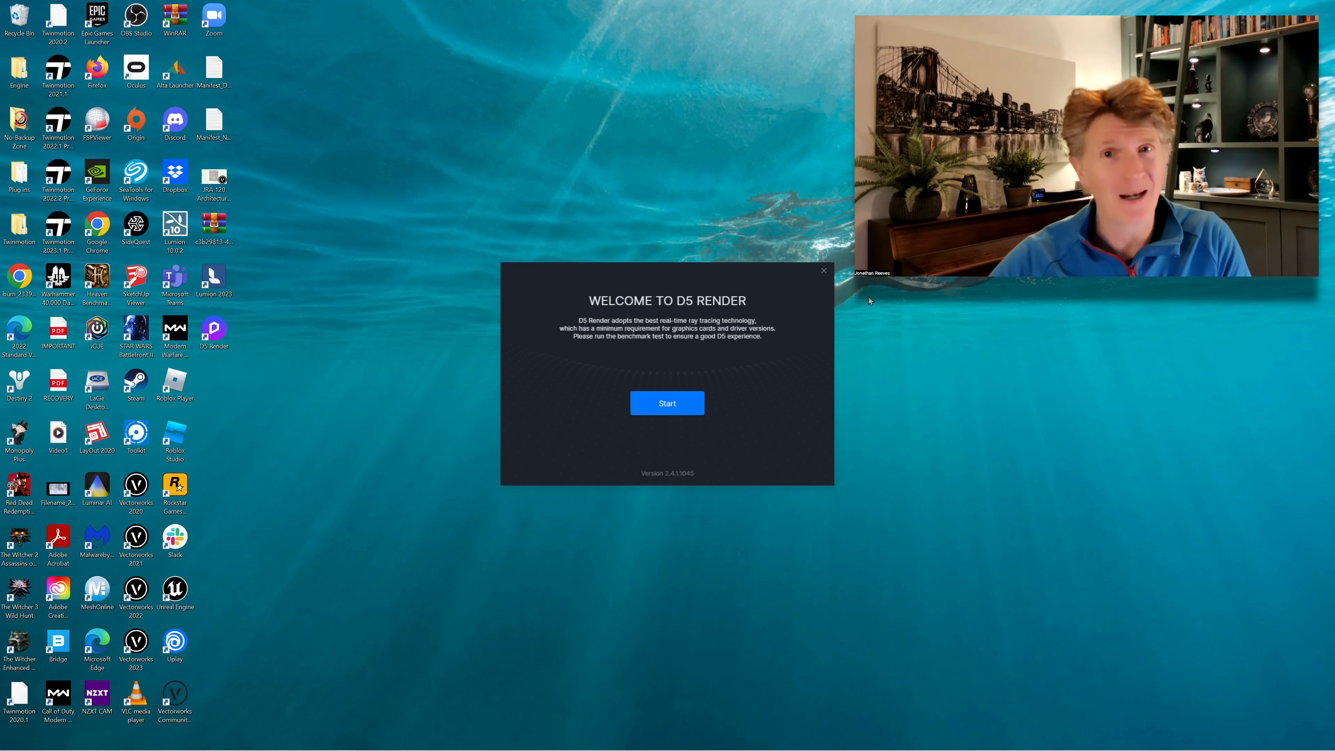
- In D5 Render, run the hardware benchmark test and finish its result page
{"action": "left_click", "coordinate": [675, 407]}
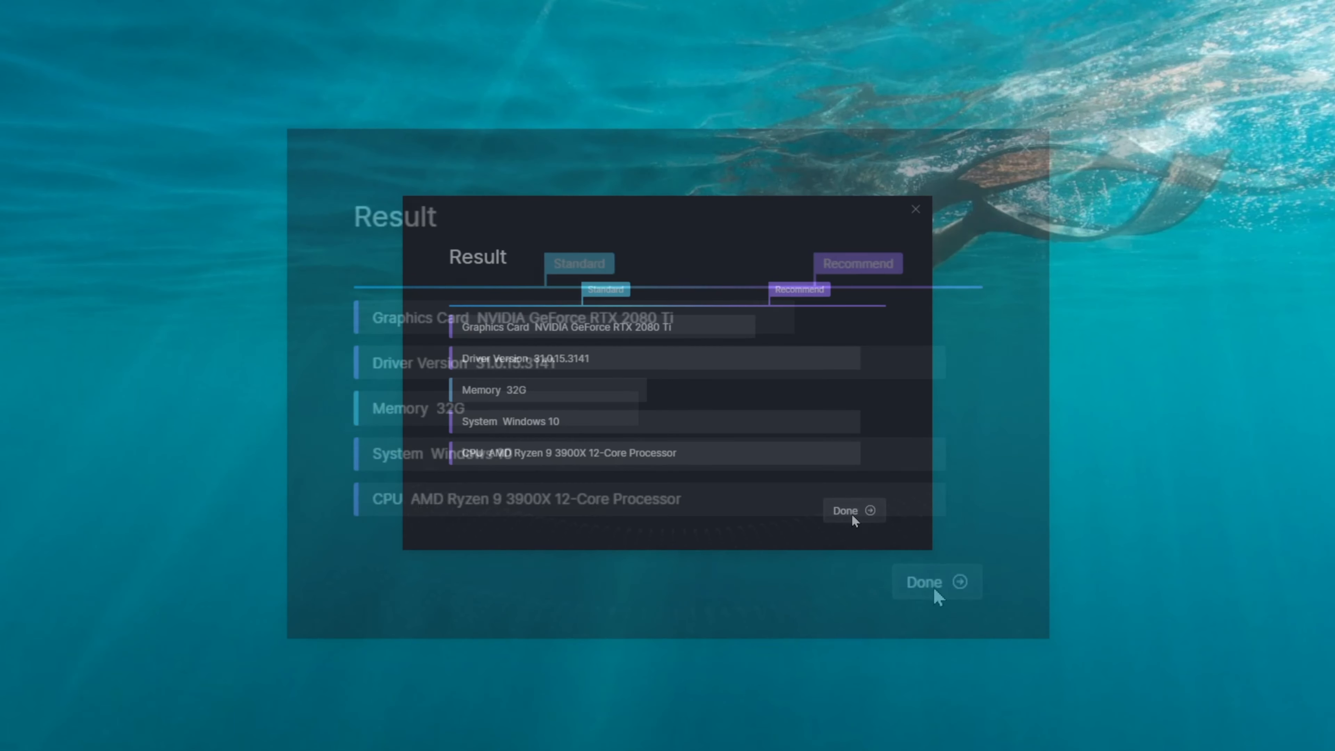
{"action": "left_click", "coordinate": [853, 514]}
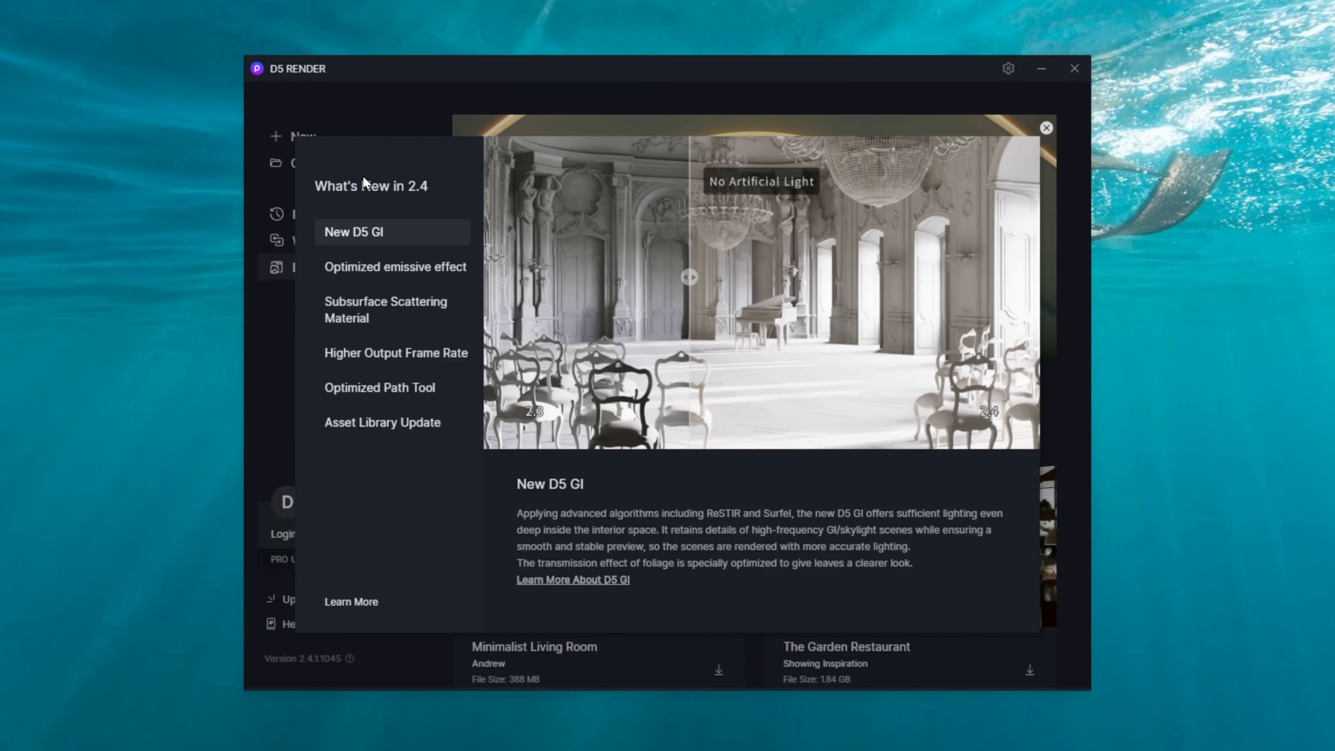
- Review the What's New in 2.4 topics from New D5 GI to Asset Library Update, comparing the before-and-after previews
{"action": "left_click_drag", "start_coordinate": [690, 277], "coordinate": [732, 337]}
{"action": "left_click", "coordinate": [410, 281]}
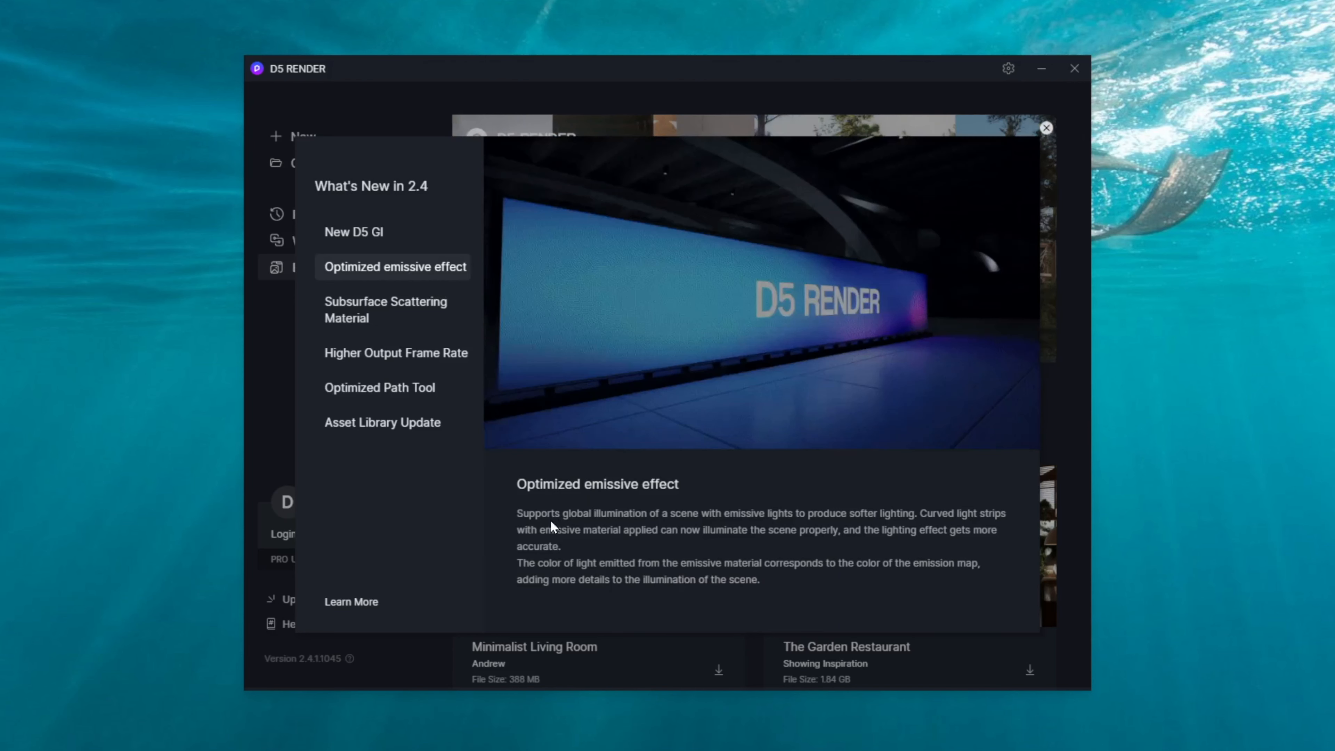
{"action": "left_click", "coordinate": [363, 323]}
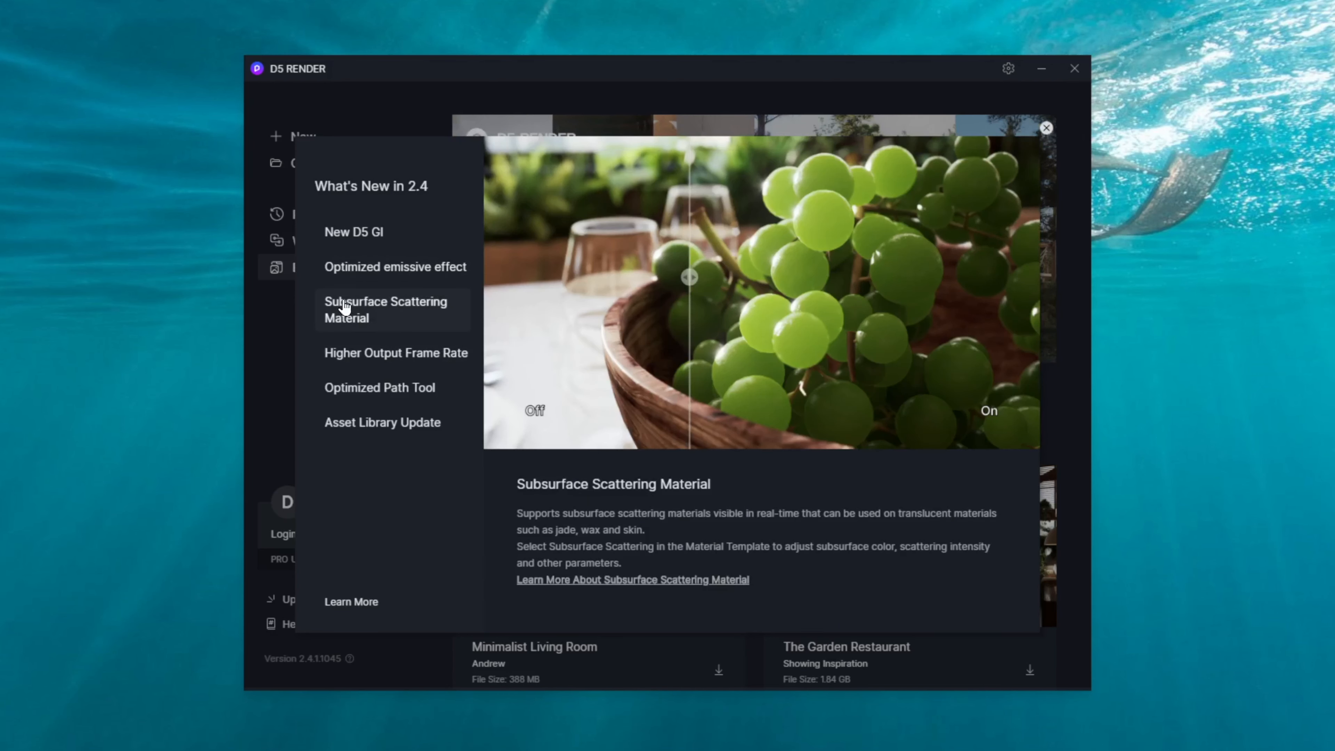
{"action": "left_click_drag", "start_coordinate": [681, 279], "coordinate": [732, 322]}
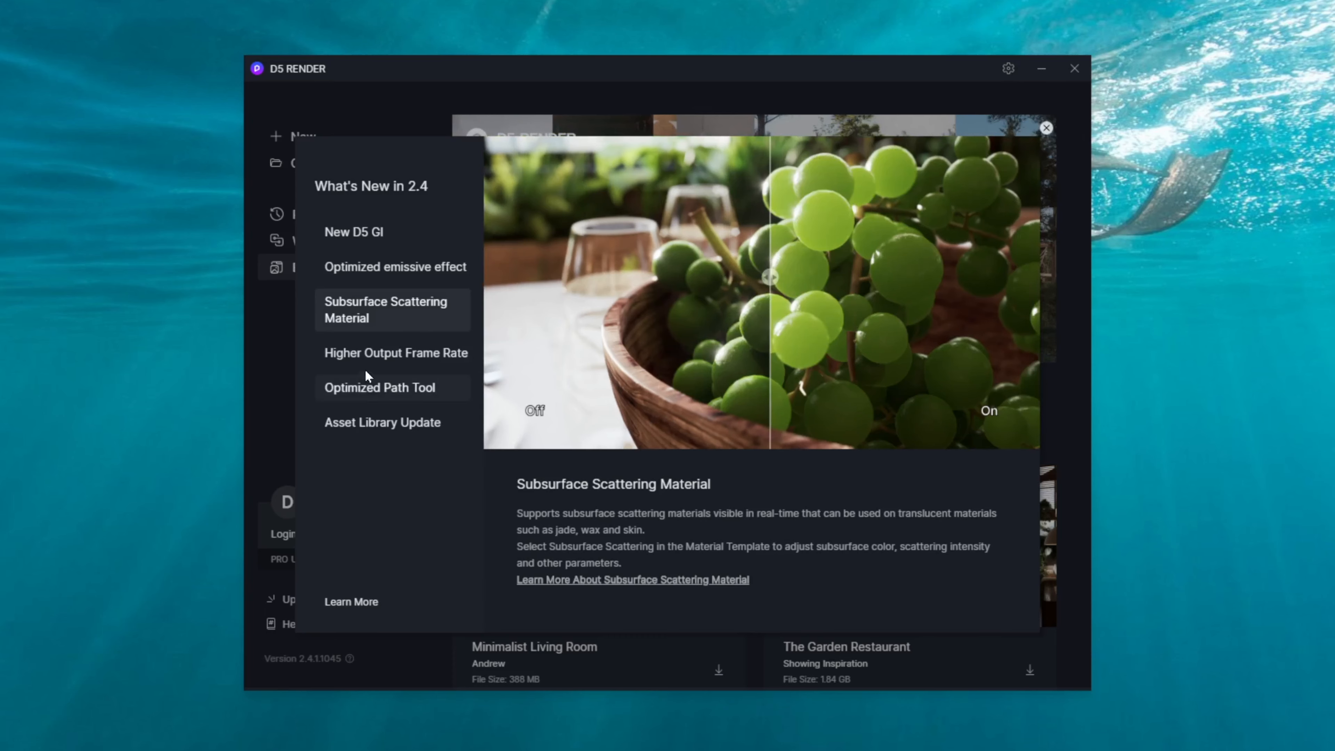
{"action": "left_click", "coordinate": [349, 359]}
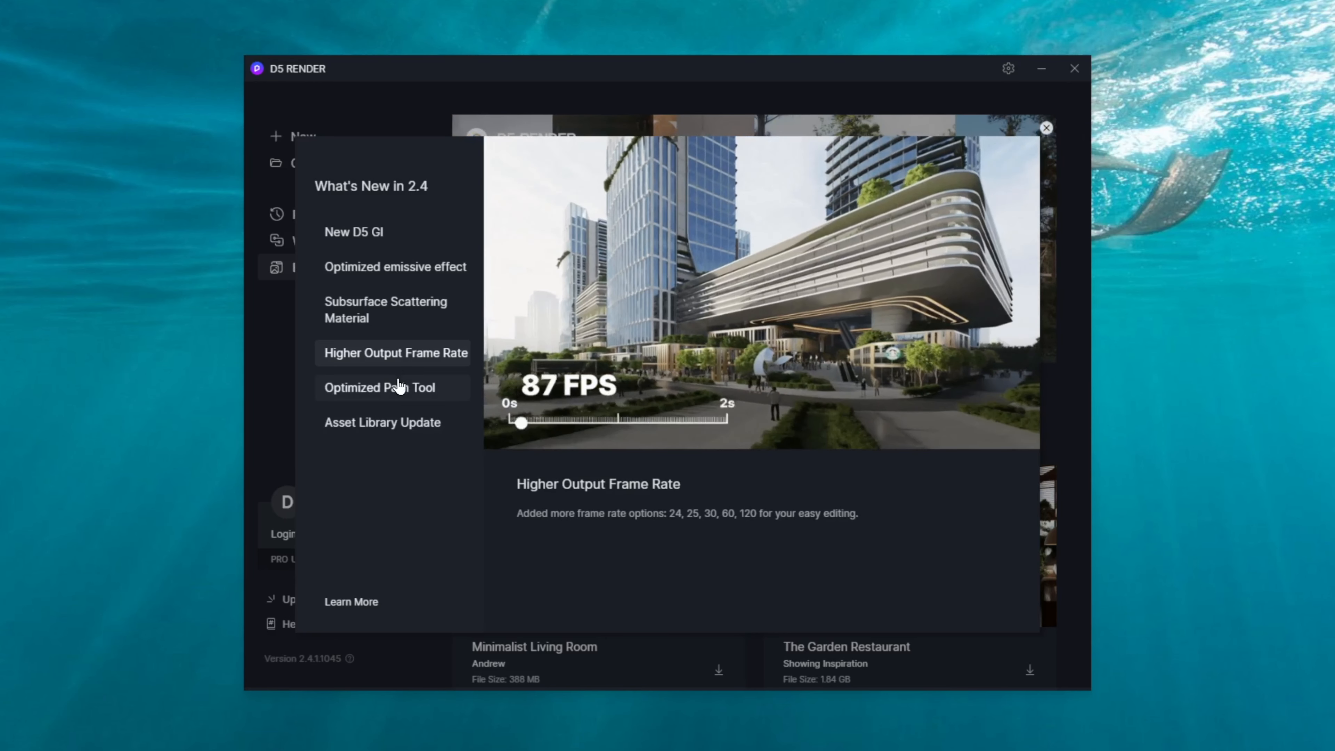
{"action": "left_click", "coordinate": [400, 387]}
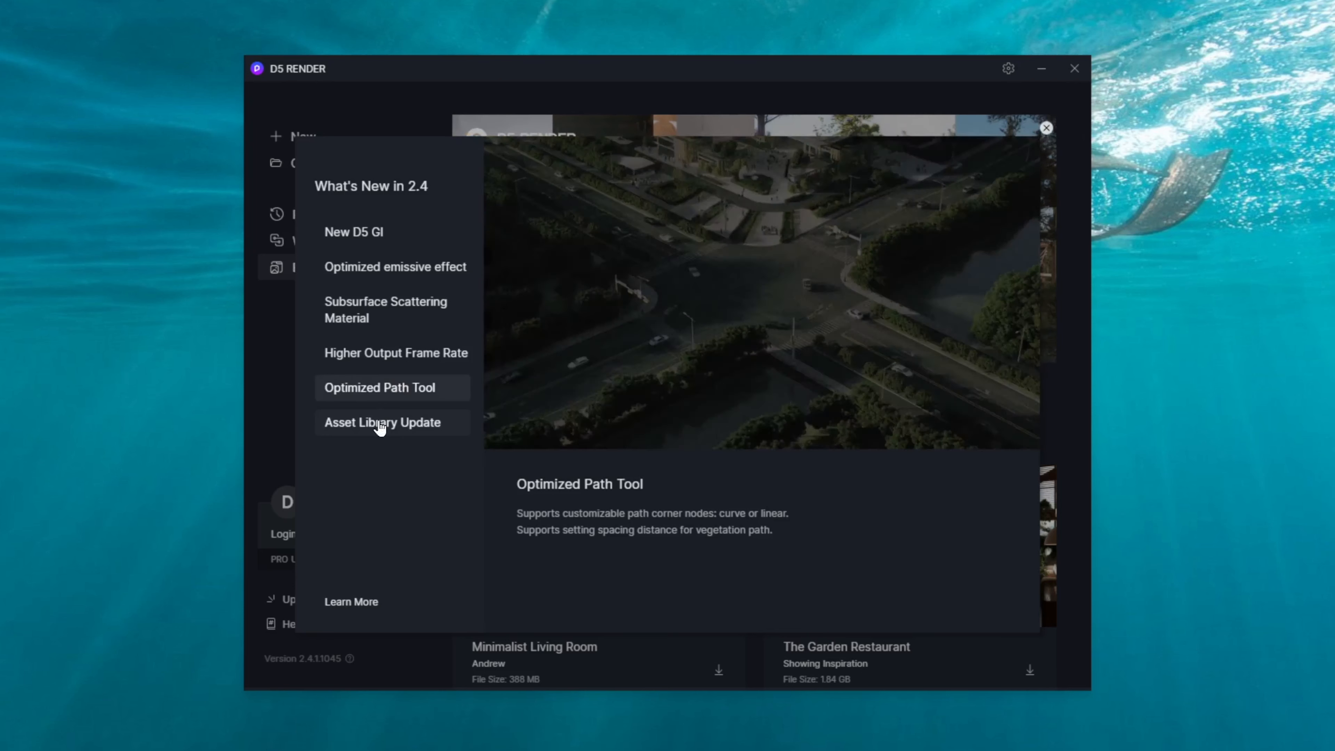
{"action": "left_click", "coordinate": [381, 424]}
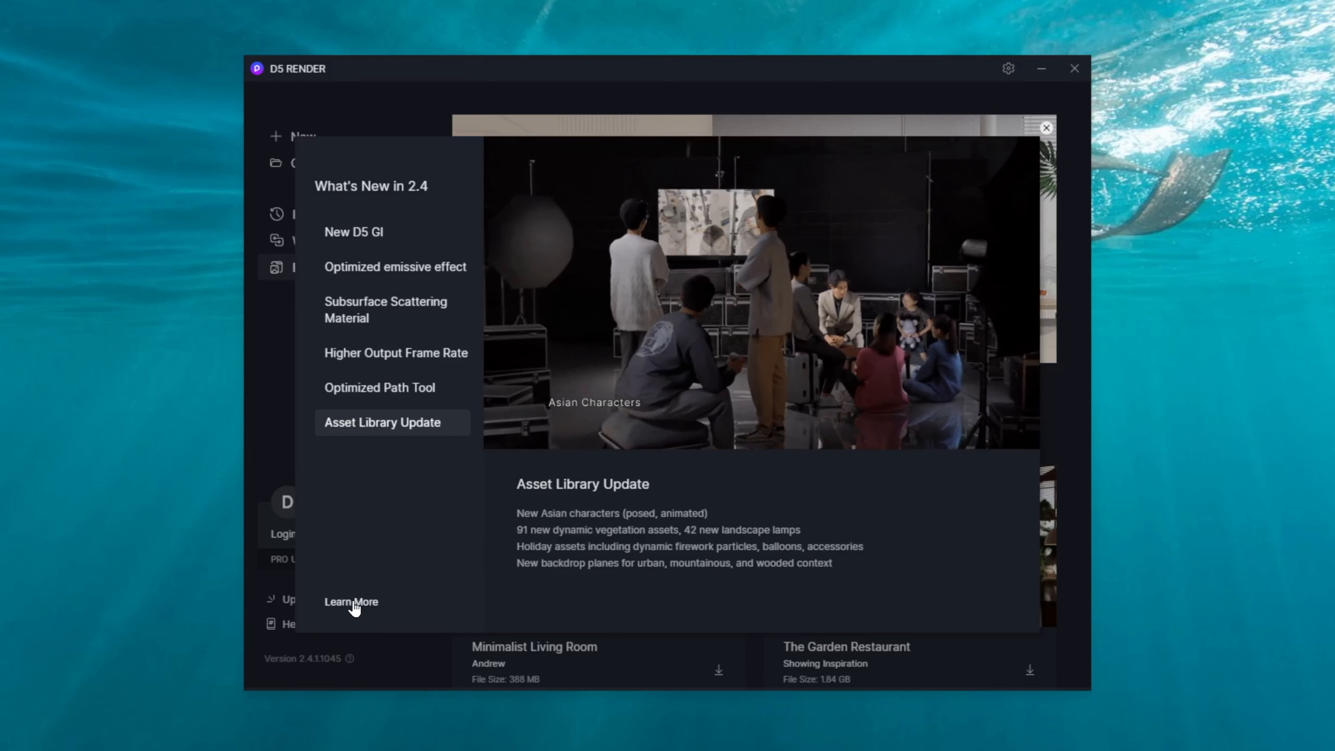
- Read through the online release notes for version 2.4 and close the What's New window
{"action": "left_click", "coordinate": [351, 603]}
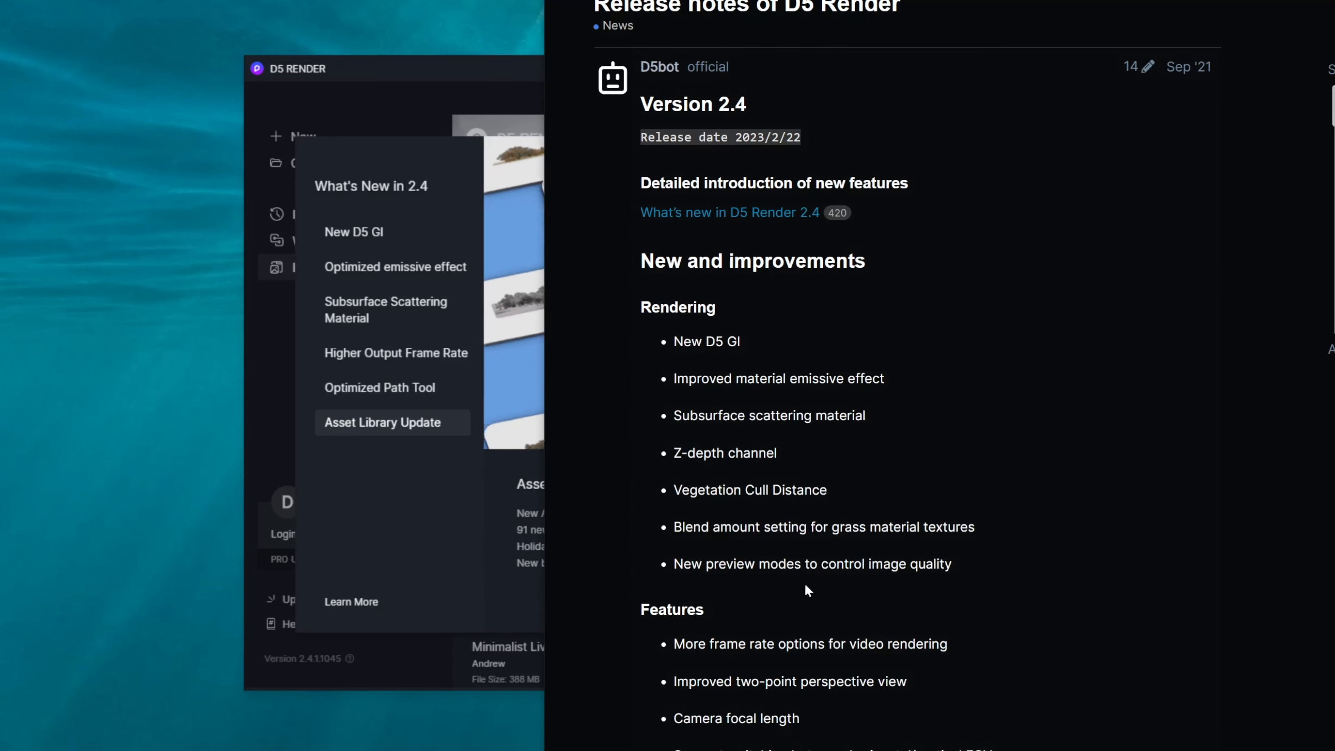
{"action": "scroll", "coordinate": [848, 400], "scroll_direction": "down", "scroll_amount": 15}
{"action": "scroll", "coordinate": [860, 406], "scroll_direction": "down", "scroll_amount": 20}
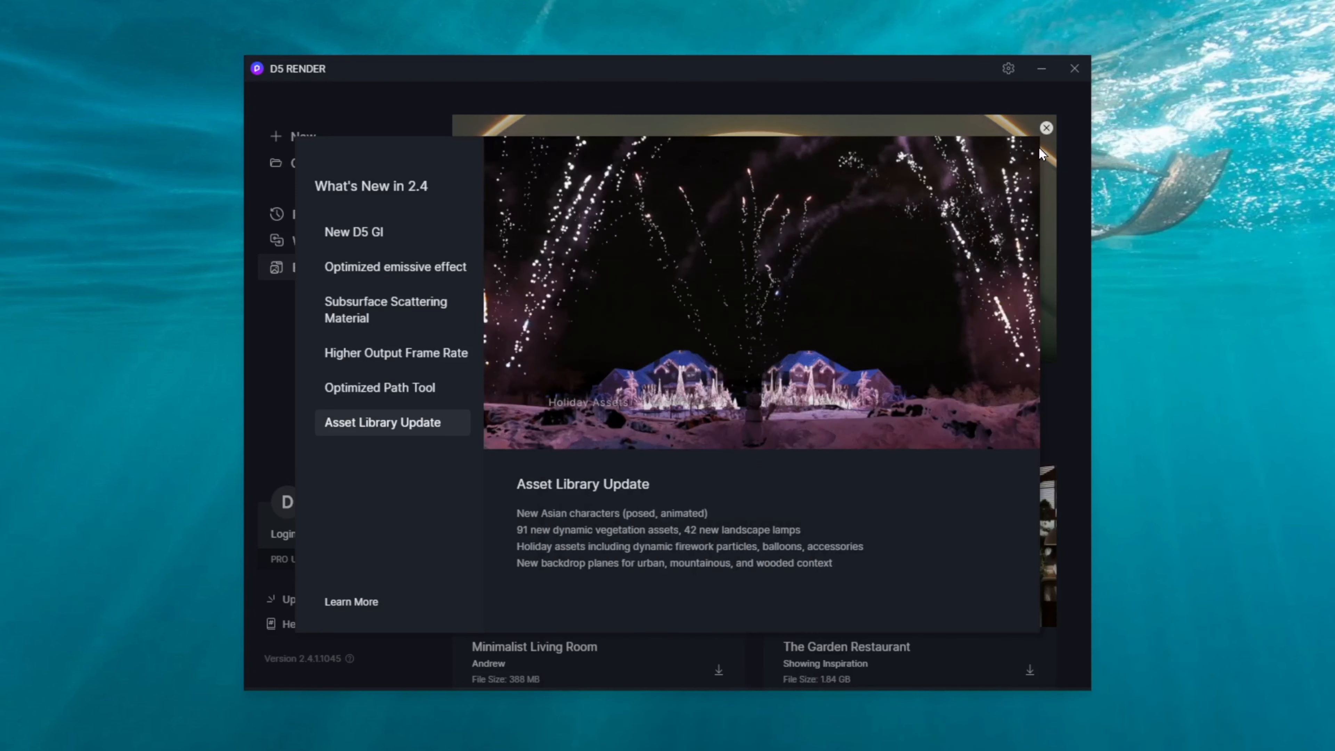
{"action": "left_click", "coordinate": [1047, 128]}
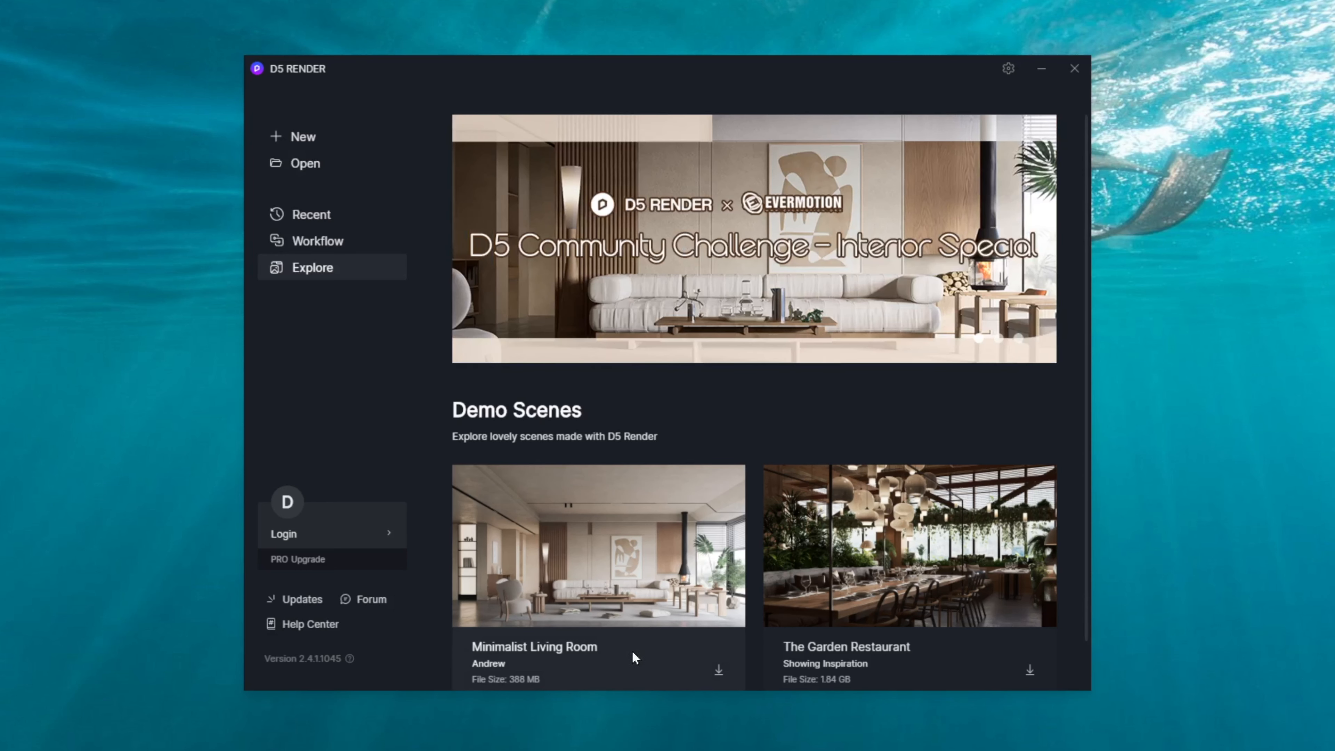
- Download the Minimalist Living Room demo scene
{"action": "left_click", "coordinate": [718, 670]}
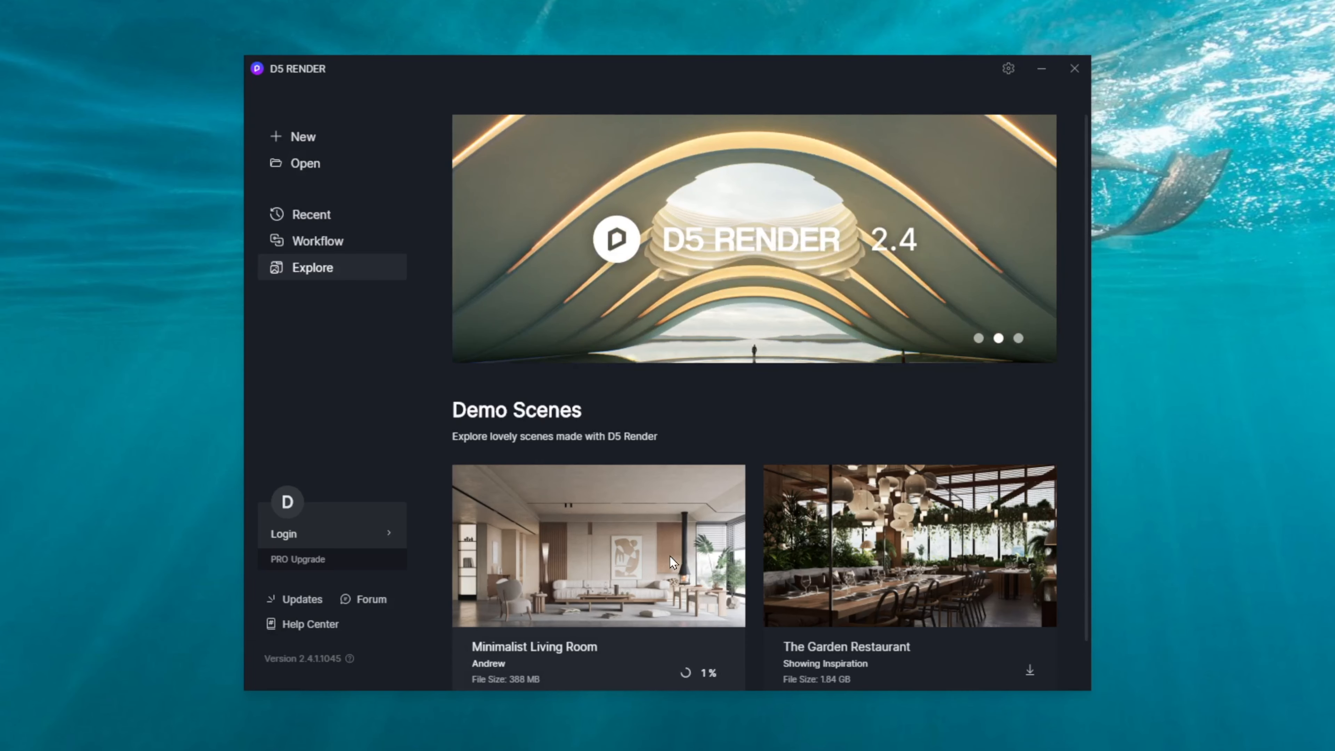
{"action": "scroll", "coordinate": [670, 556], "scroll_direction": "down", "scroll_amount": 1}
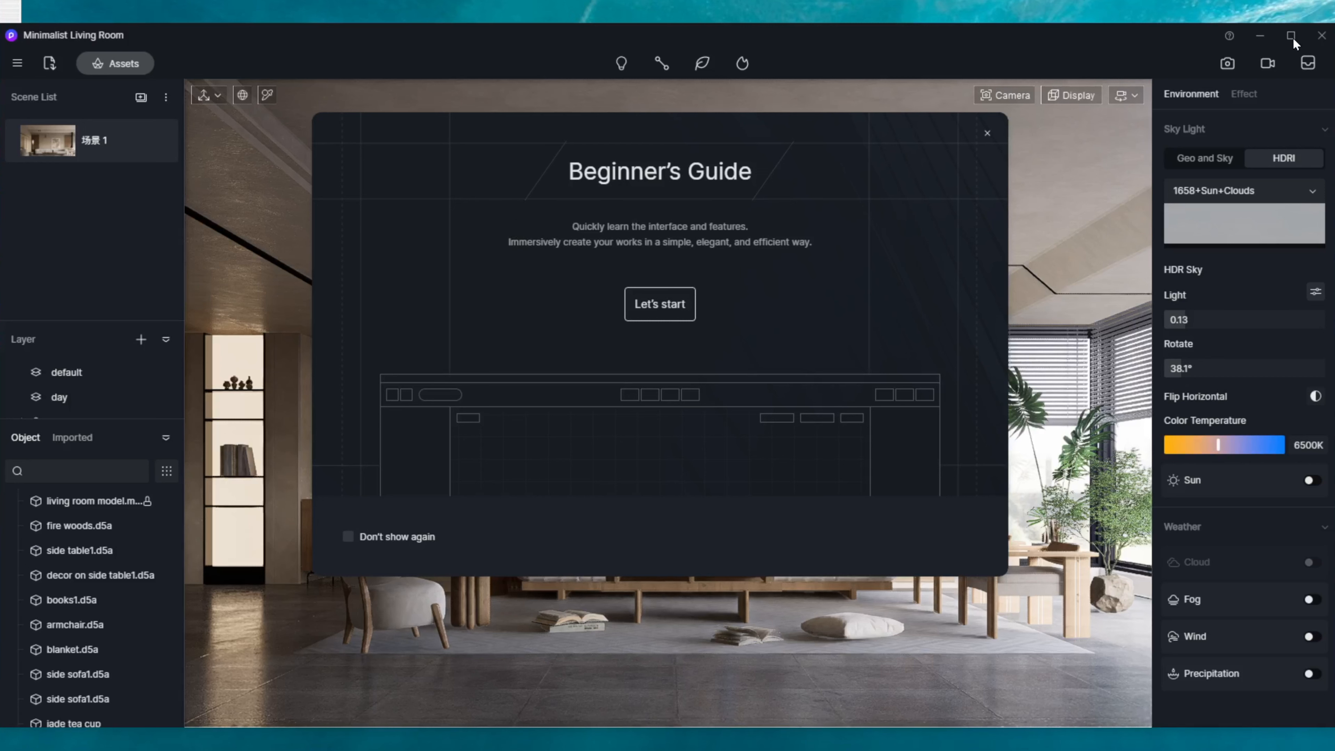
- Go through the Beginner's Guide pages on interface, navigation modes and assets, and finish the guide
{"action": "left_click", "coordinate": [672, 314]}
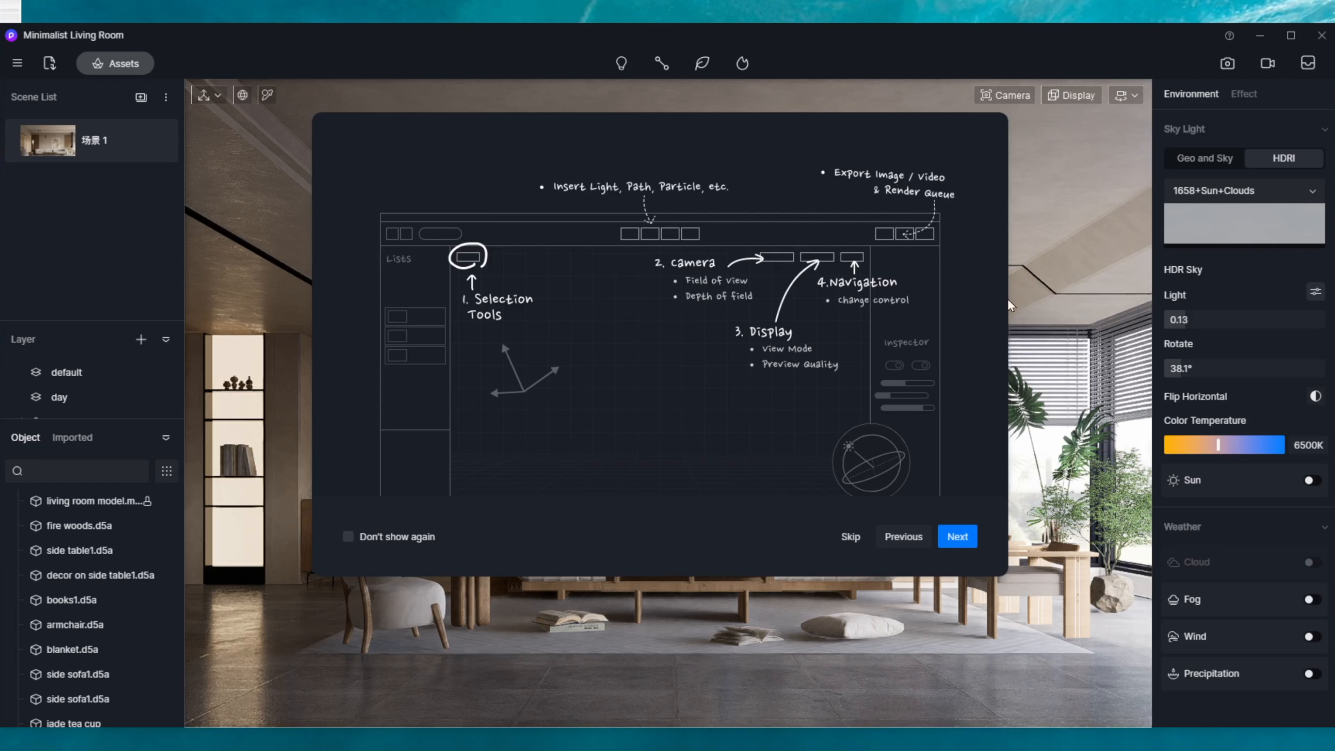
{"action": "left_click", "coordinate": [957, 536]}
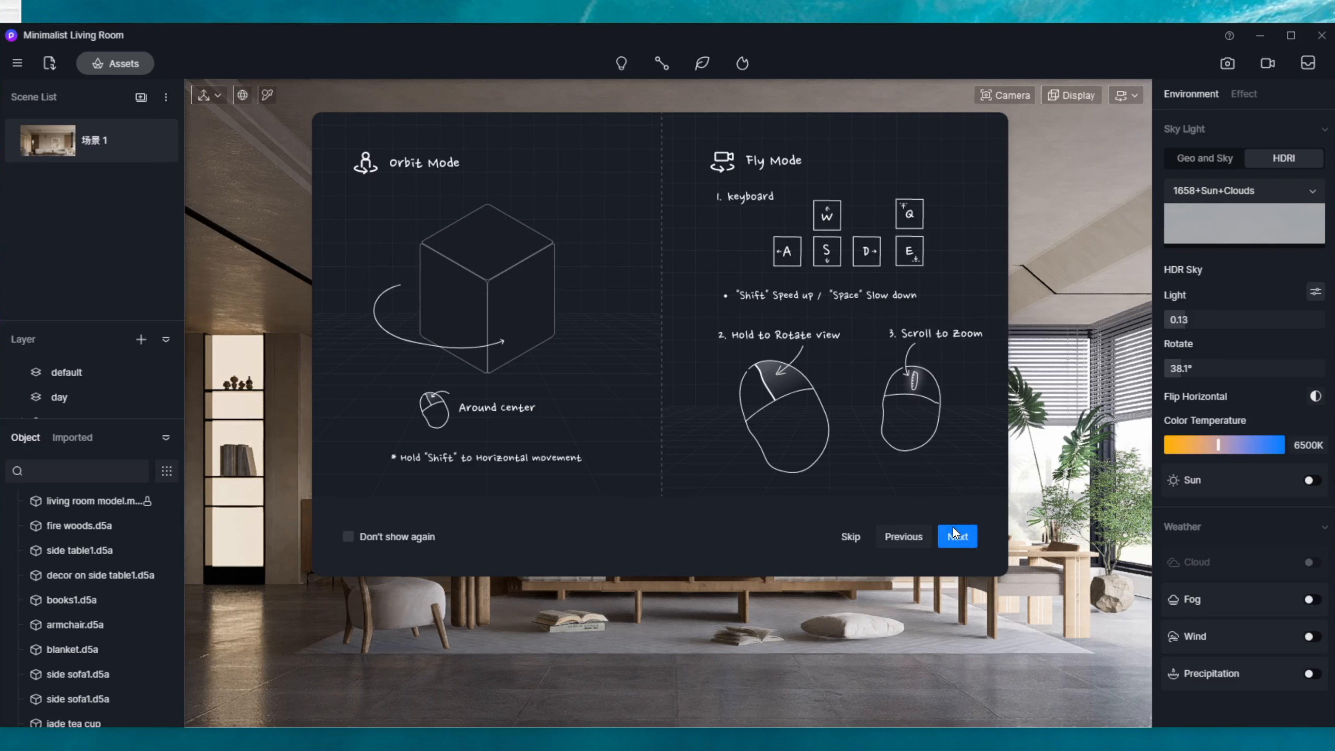
{"action": "left_click", "coordinate": [958, 538]}
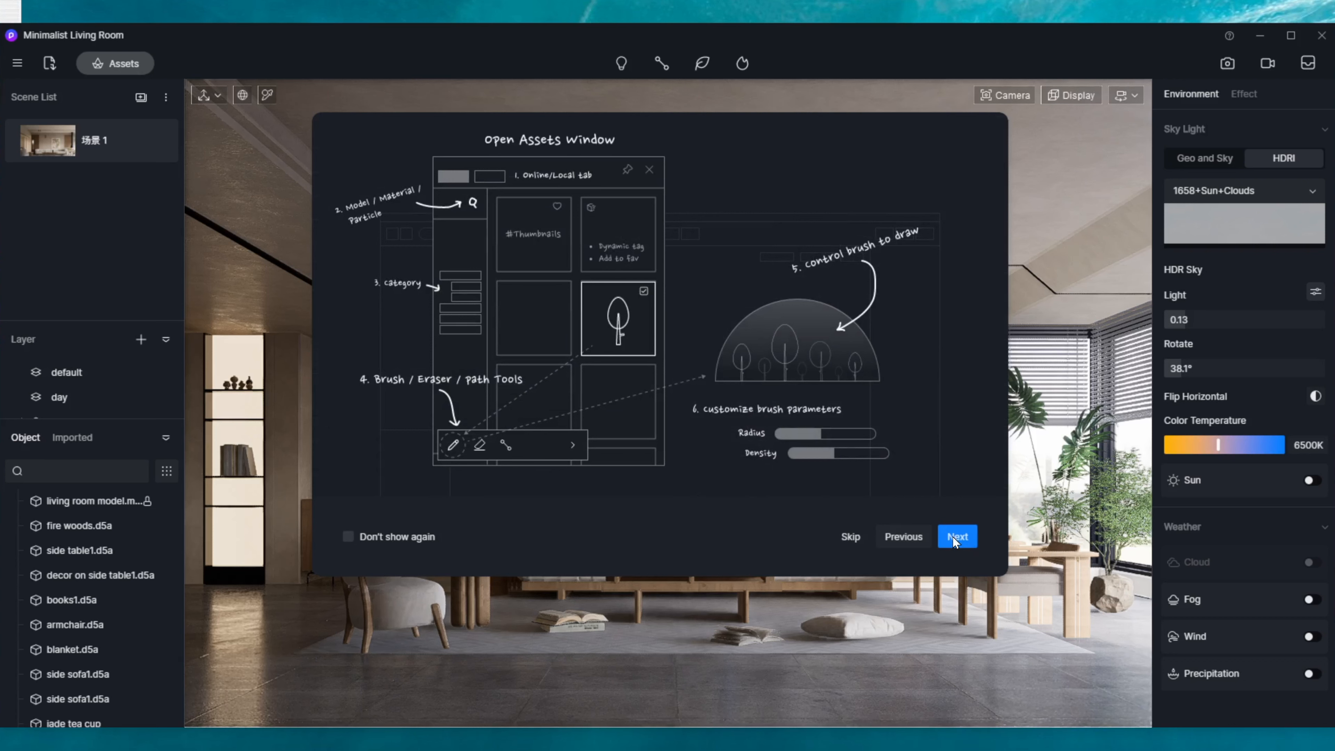
{"action": "left_click", "coordinate": [958, 537]}
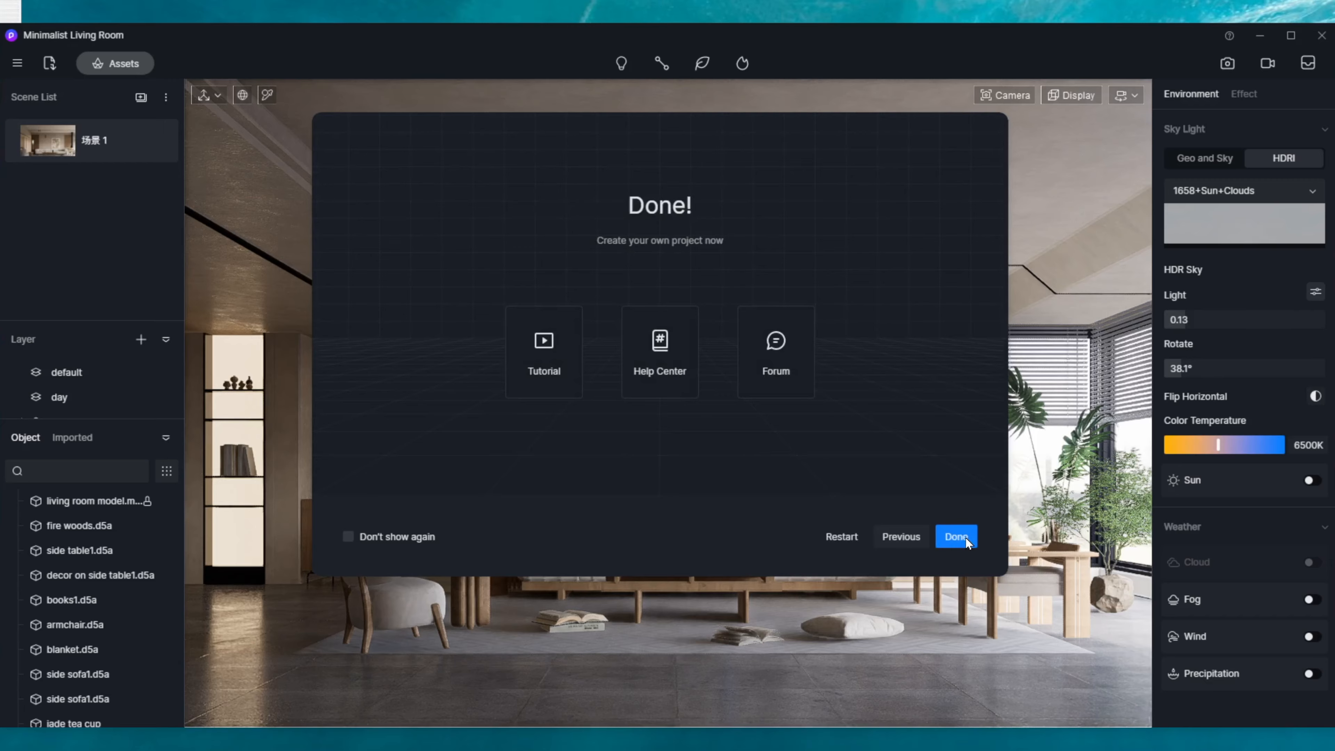
{"action": "left_click", "coordinate": [957, 537]}
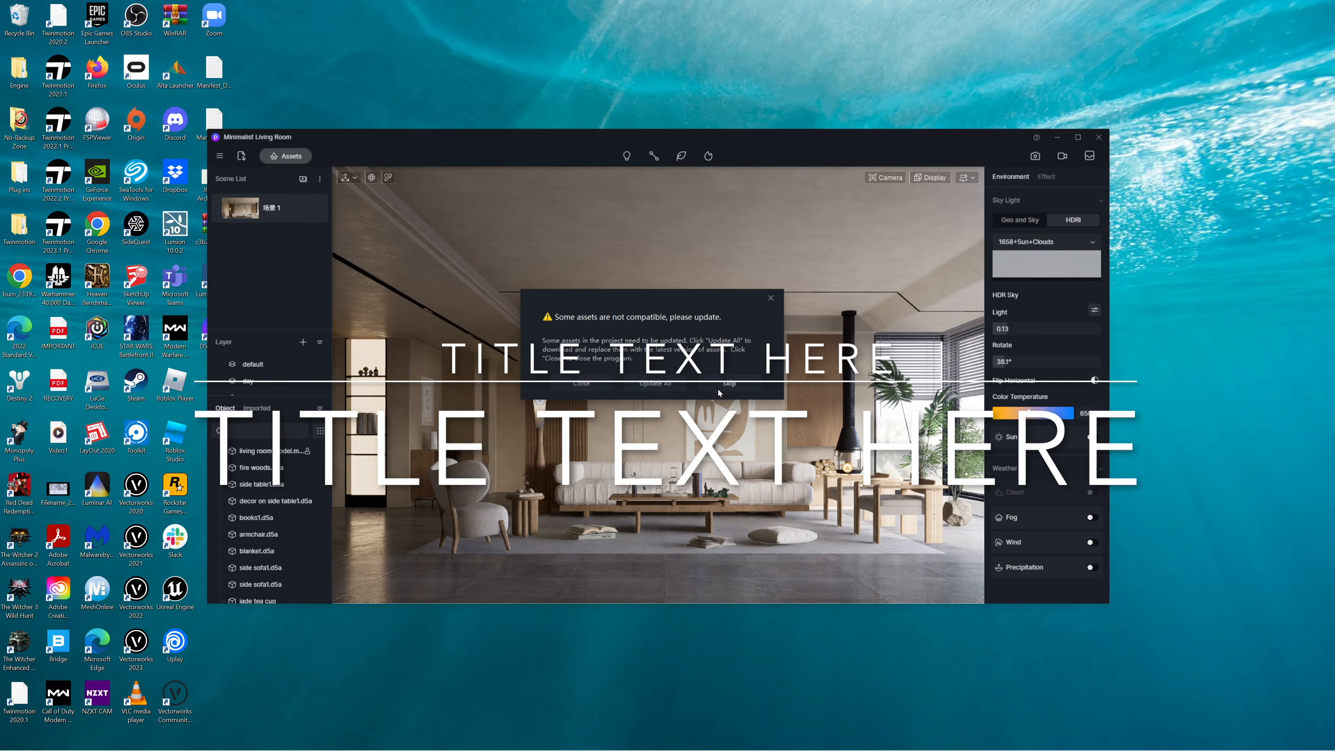
- Skip updating the incompatible assets and maximize the Minimalist Living Room window
{"action": "left_click", "coordinate": [725, 384]}
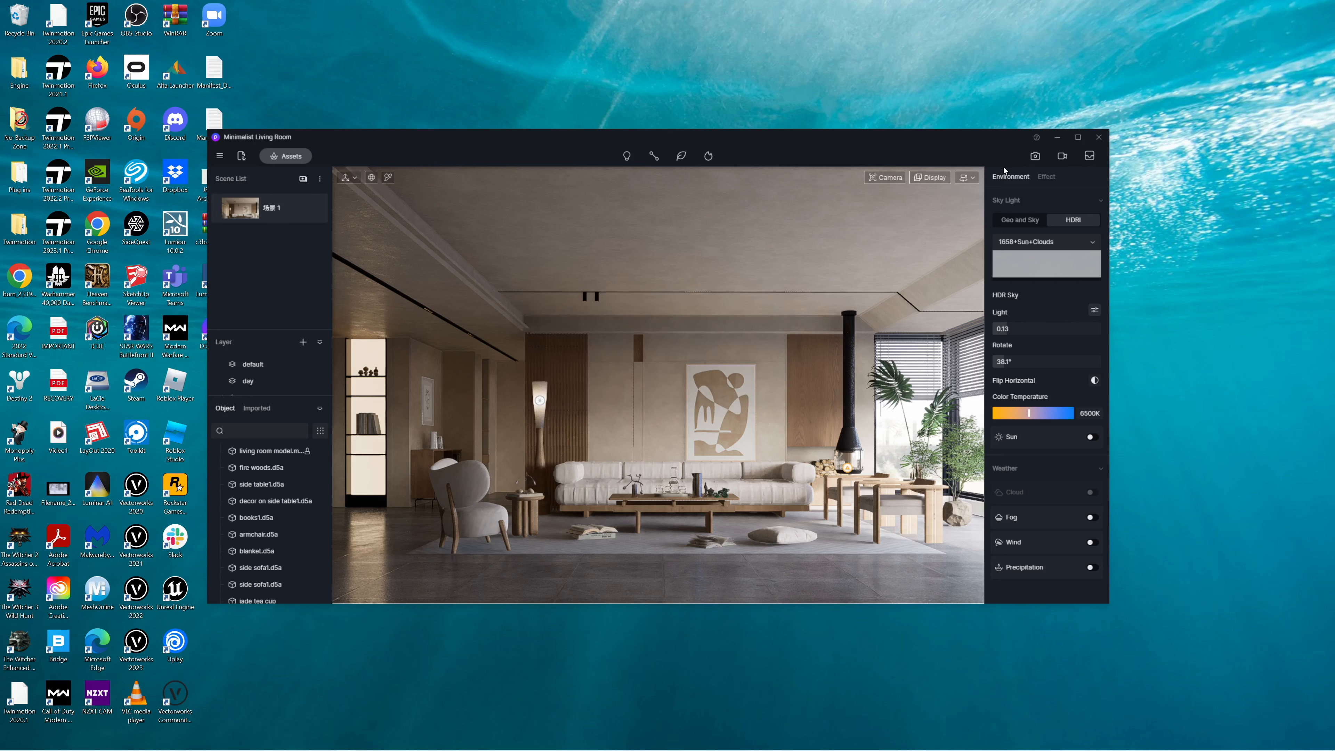
{"action": "left_click", "coordinate": [1078, 137]}
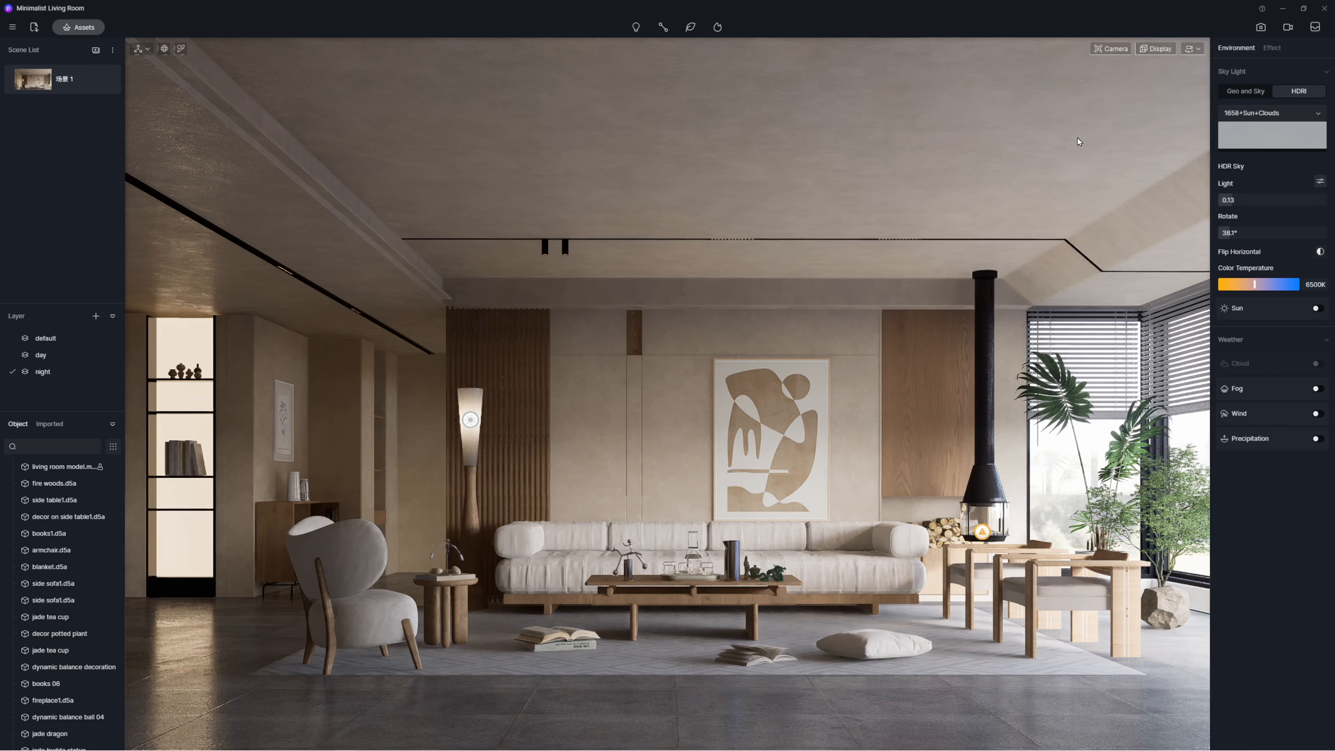
- Place a point light on the living room wall between the wooden slats and the large painting
{"action": "scroll", "coordinate": [1078, 141], "scroll_direction": "up", "scroll_amount": 5}
{"action": "right_click_drag", "start_coordinate": [1079, 141], "coordinate": [354, 633]}
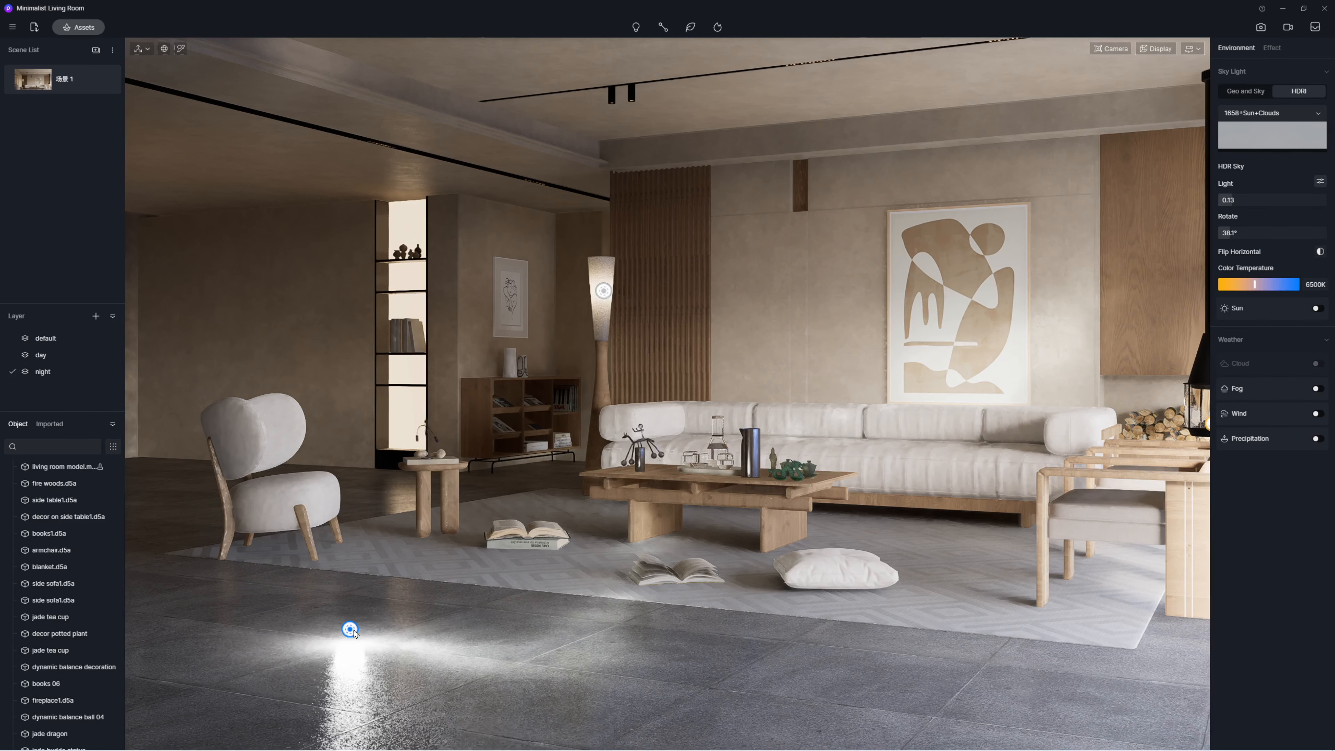
{"action": "left_click", "coordinate": [342, 500]}
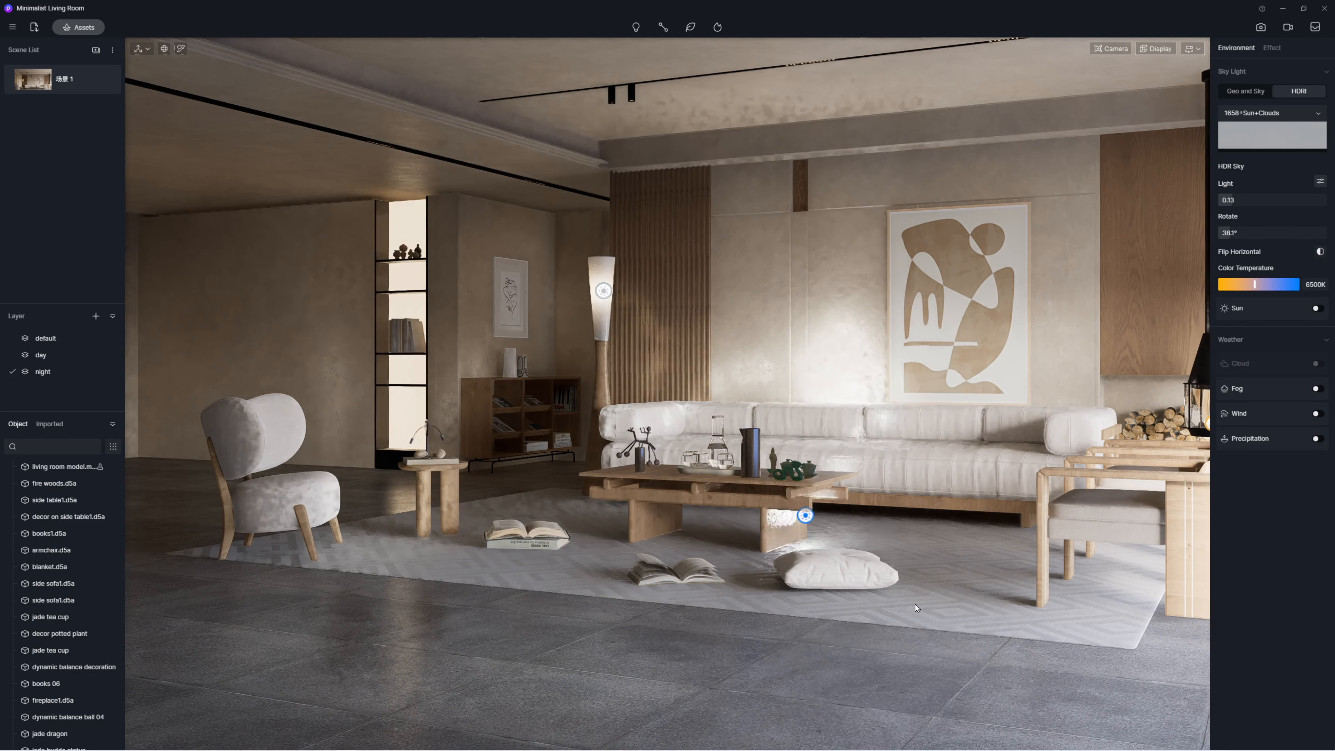
{"action": "left_click", "coordinate": [763, 255]}
- Undo the first shift of the new point light and move it slightly lower on the wall beside the painting
{"action": "left_click_drag", "start_coordinate": [759, 290], "coordinate": [759, 407]}
{"action": "key", "text": "ctrl+z"}
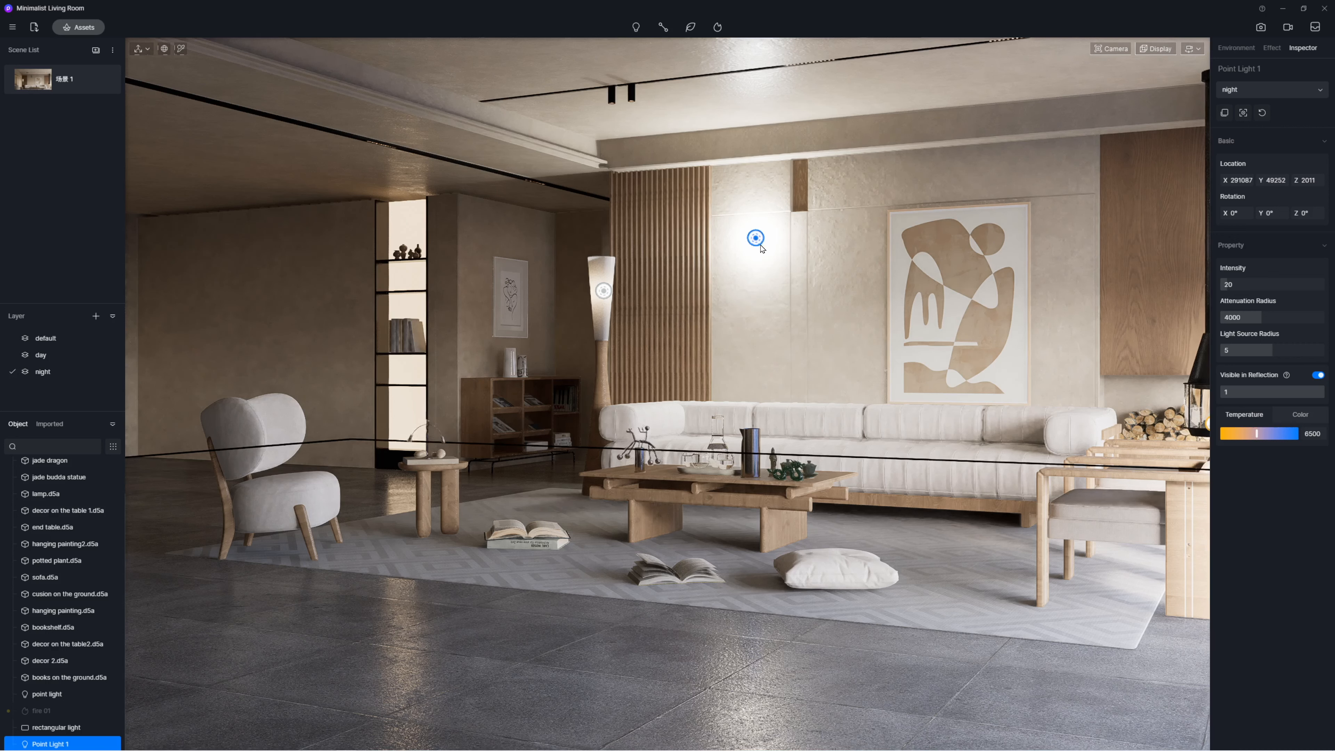
{"action": "left_click", "coordinate": [139, 48]}
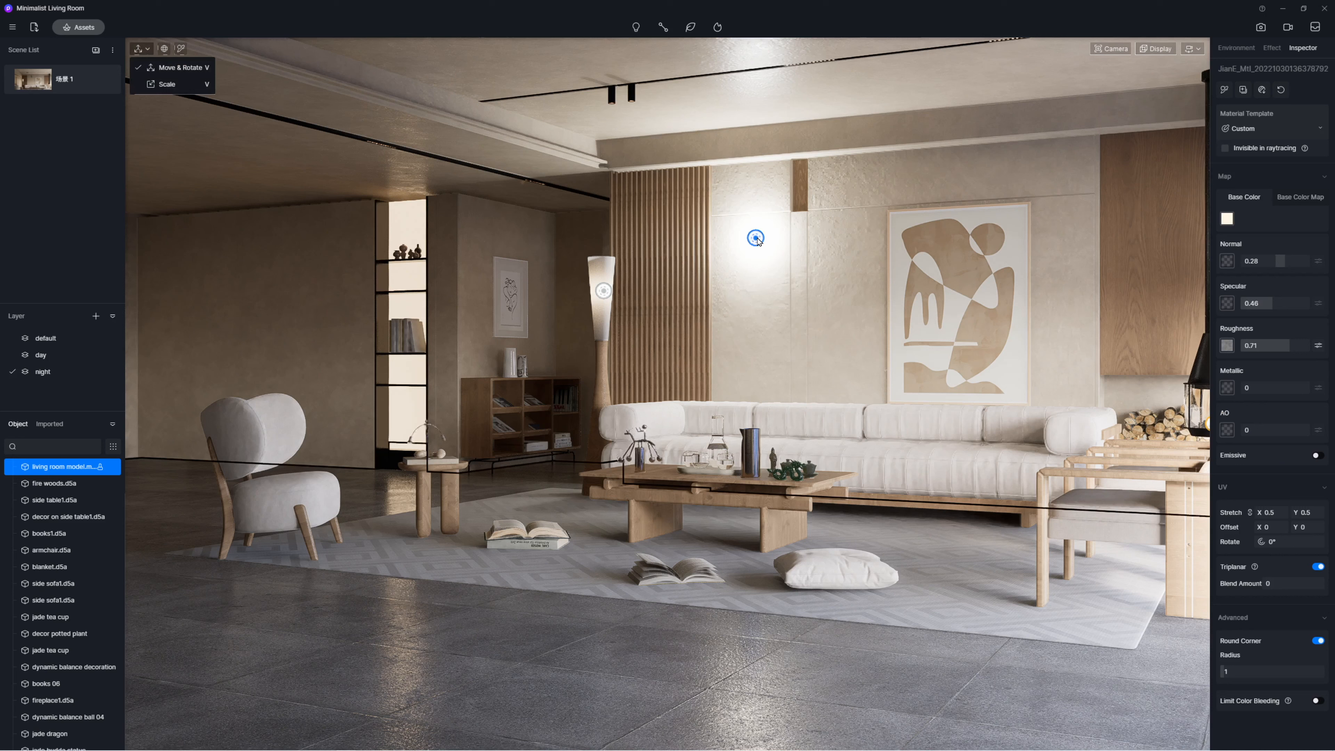
{"action": "left_click_drag", "start_coordinate": [751, 240], "coordinate": [759, 295]}
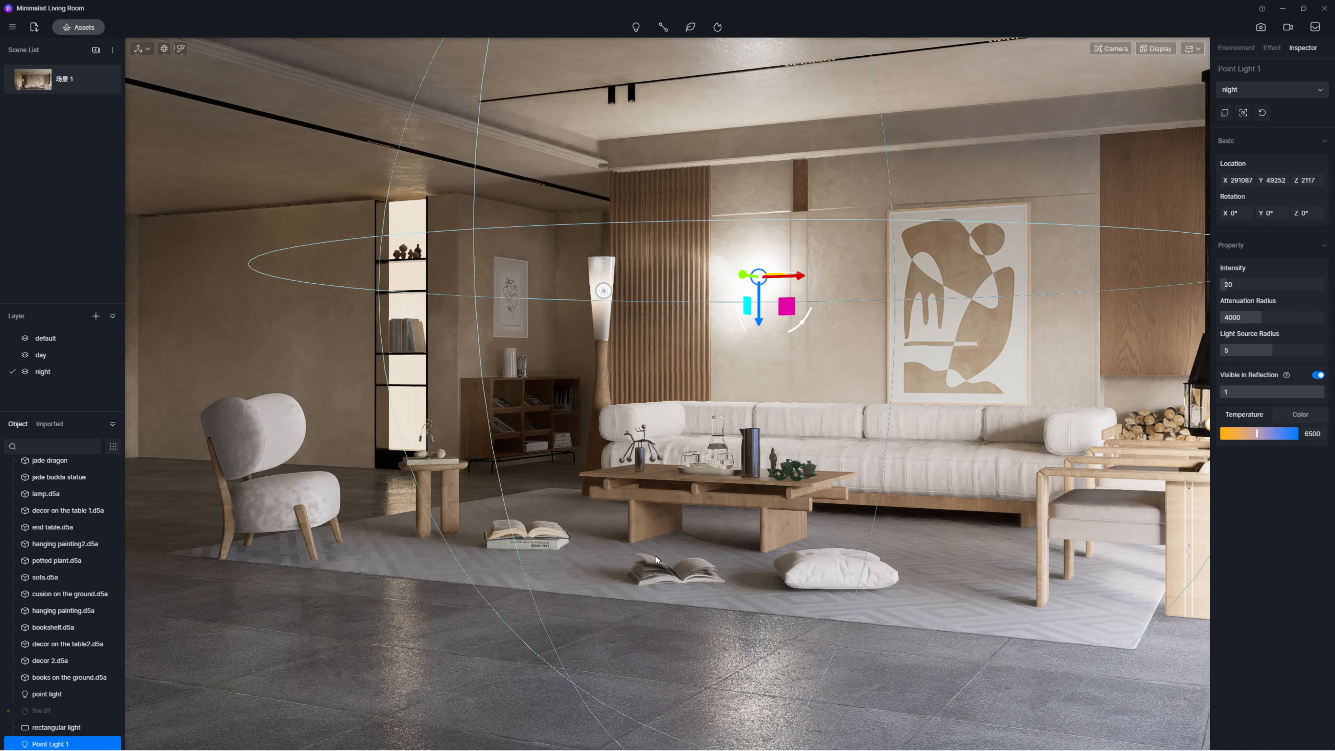
{"action": "mouse_move", "coordinate": [593, 400]}
{"action": "middle_mouse_down"}
{"action": "mouse_move", "coordinate": [585, 431]}
{"action": "mouse_move", "coordinate": [581, 415]}
{"action": "middle_mouse_up"}
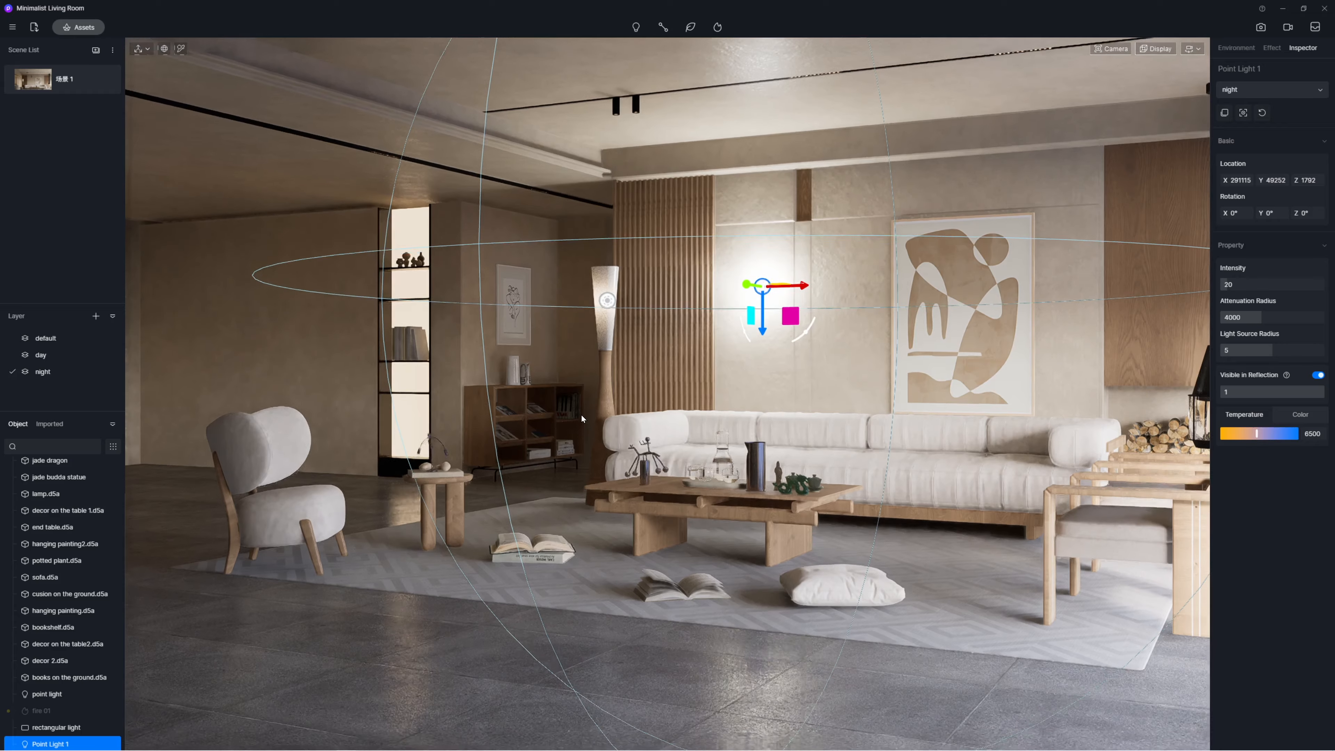
- Examine the lighting and reflections around the living room, from the sofa wall and windows to the decor on the coffee table
{"action": "key", "text": "q"}
{"action": "key", "text": "e"}
{"action": "key", "text": "w"}
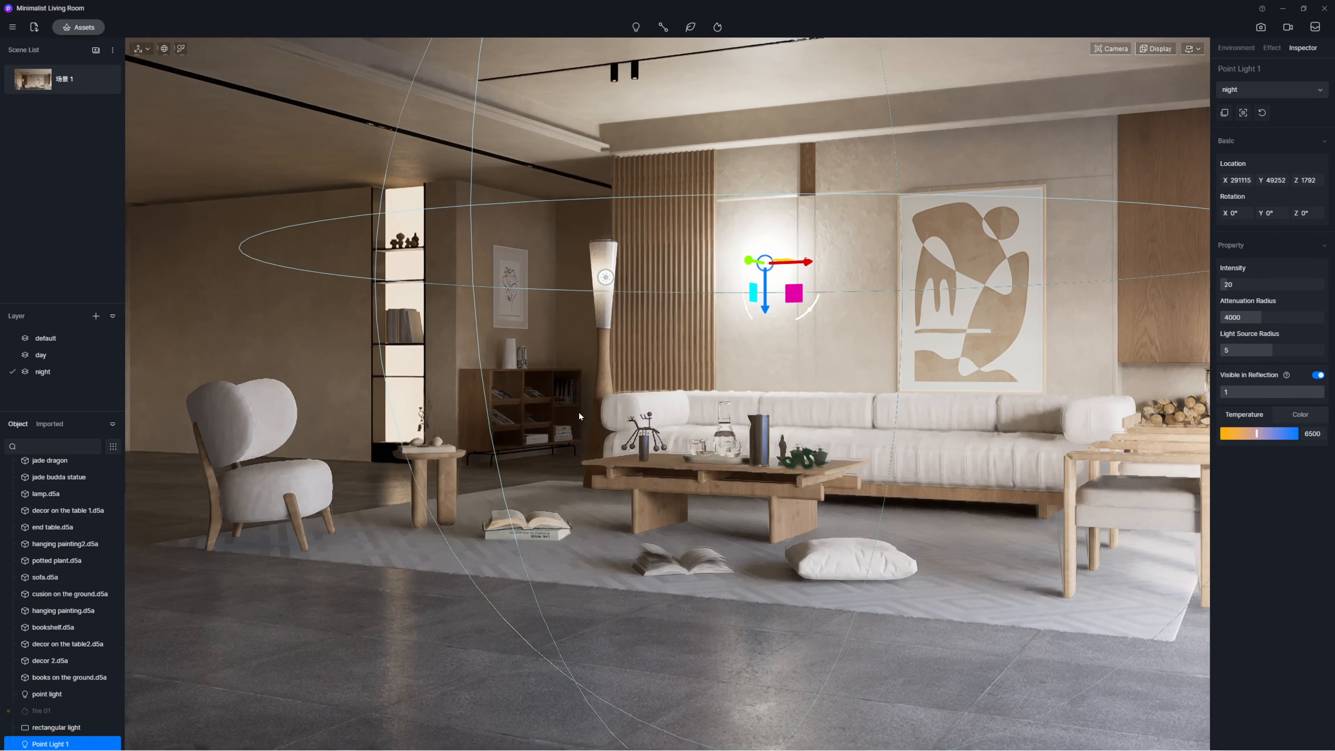
{"action": "key", "text": "a"}
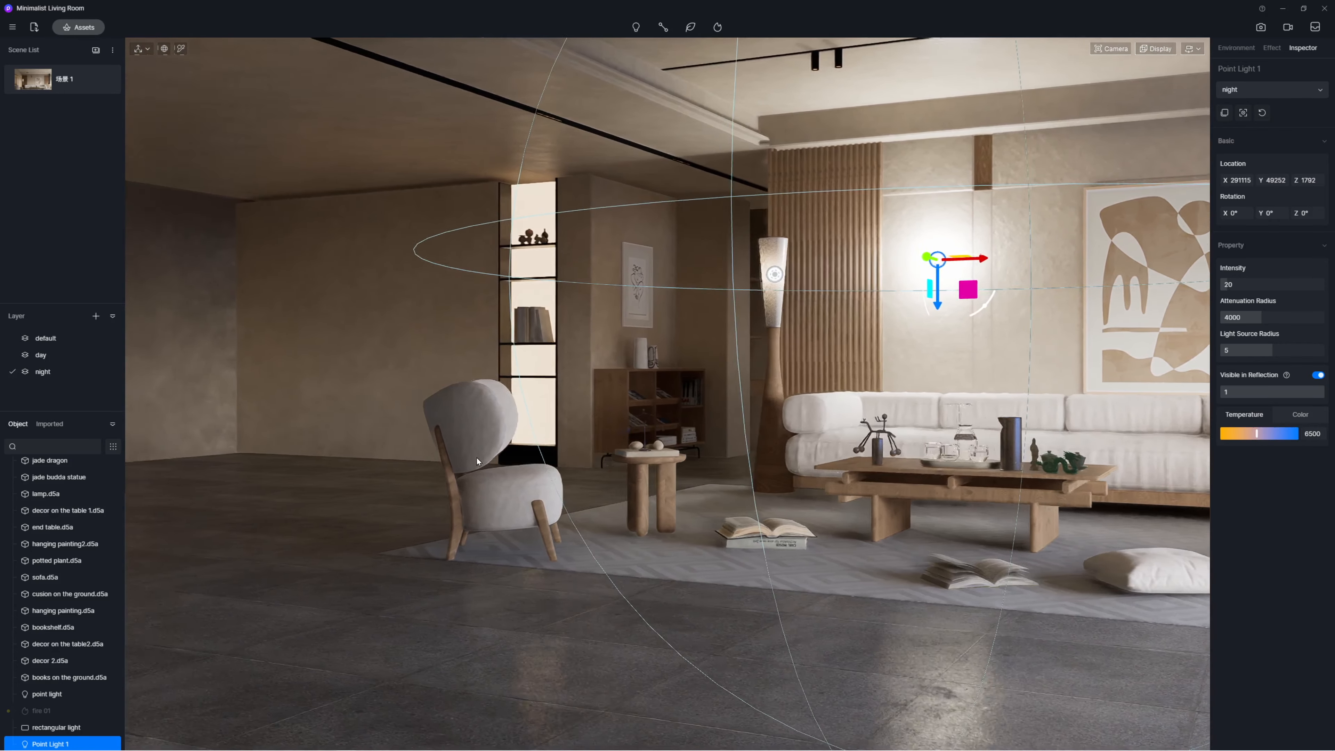
{"action": "right_click_drag", "start_coordinate": [490, 447], "coordinate": [1326, 490]}
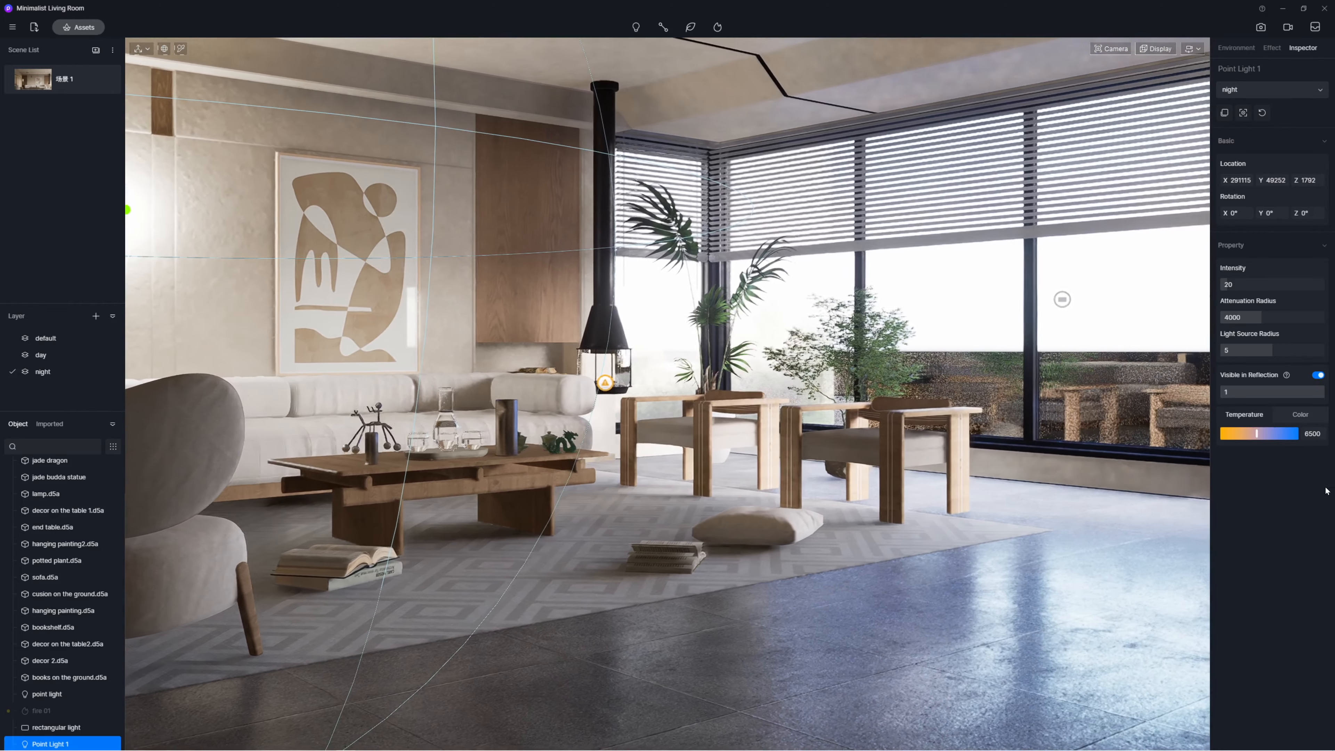
{"action": "mouse_move", "coordinate": [1026, 433]}
{"action": "right_mouse_down"}
{"action": "mouse_move", "coordinate": [958, 428]}
{"action": "mouse_move", "coordinate": [860, 390]}
{"action": "mouse_move", "coordinate": [831, 402]}
{"action": "mouse_move", "coordinate": [810, 439]}
{"action": "mouse_move", "coordinate": [932, 661]}
{"action": "right_mouse_up"}
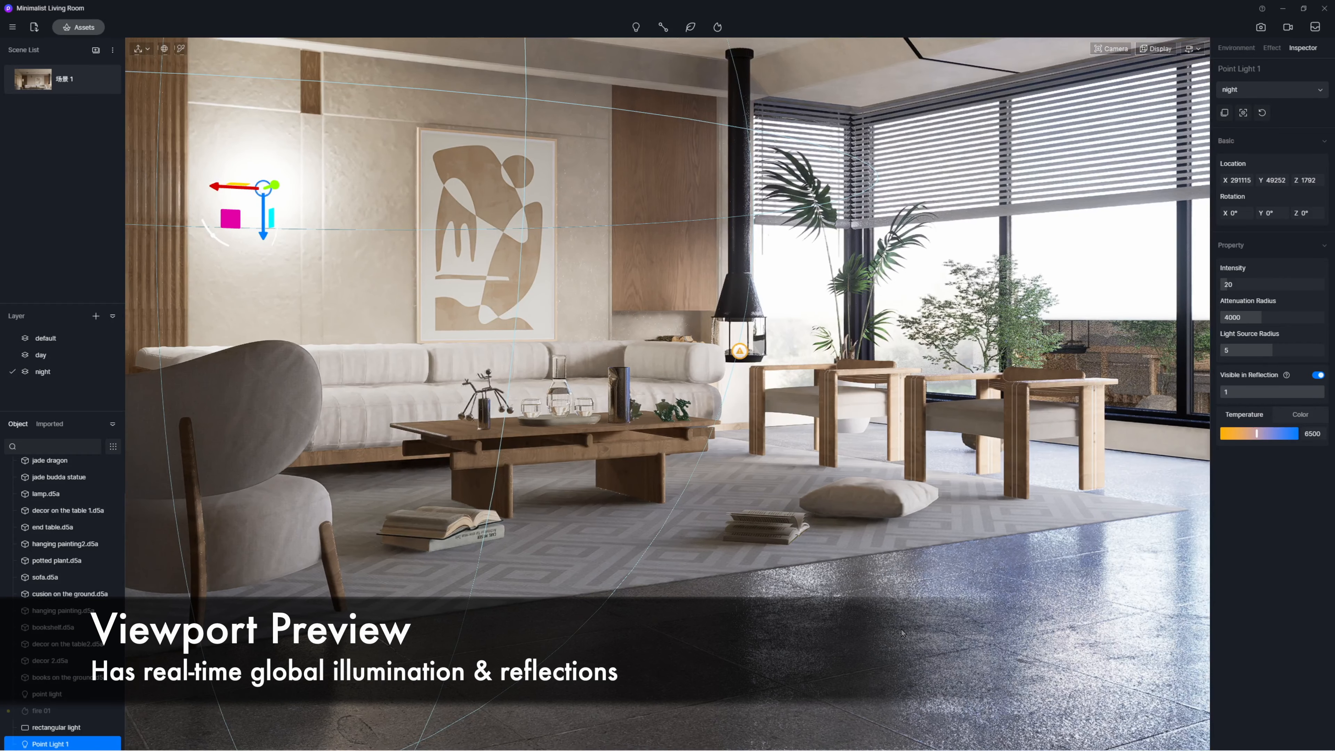
{"action": "scroll", "coordinate": [902, 601], "scroll_direction": "up", "scroll_amount": 5}
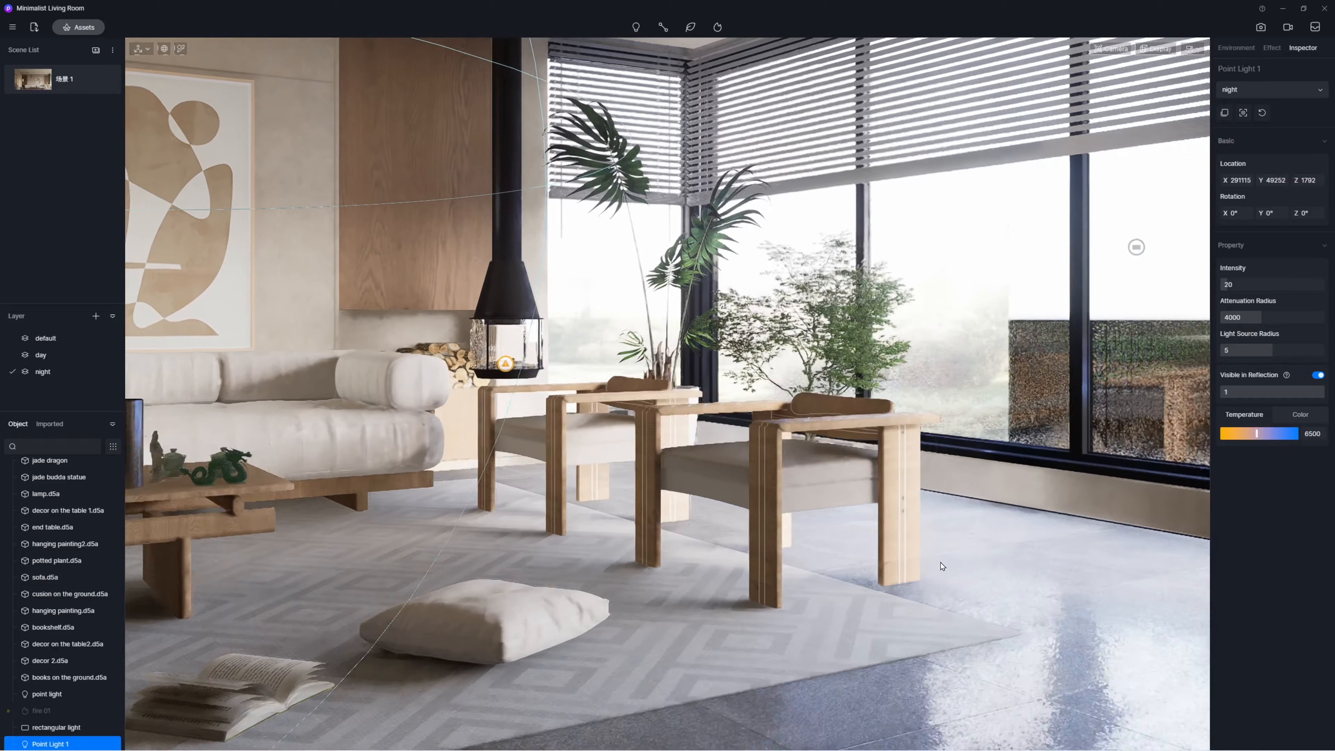
{"action": "right_click_drag", "start_coordinate": [942, 566], "coordinate": [902, 593]}
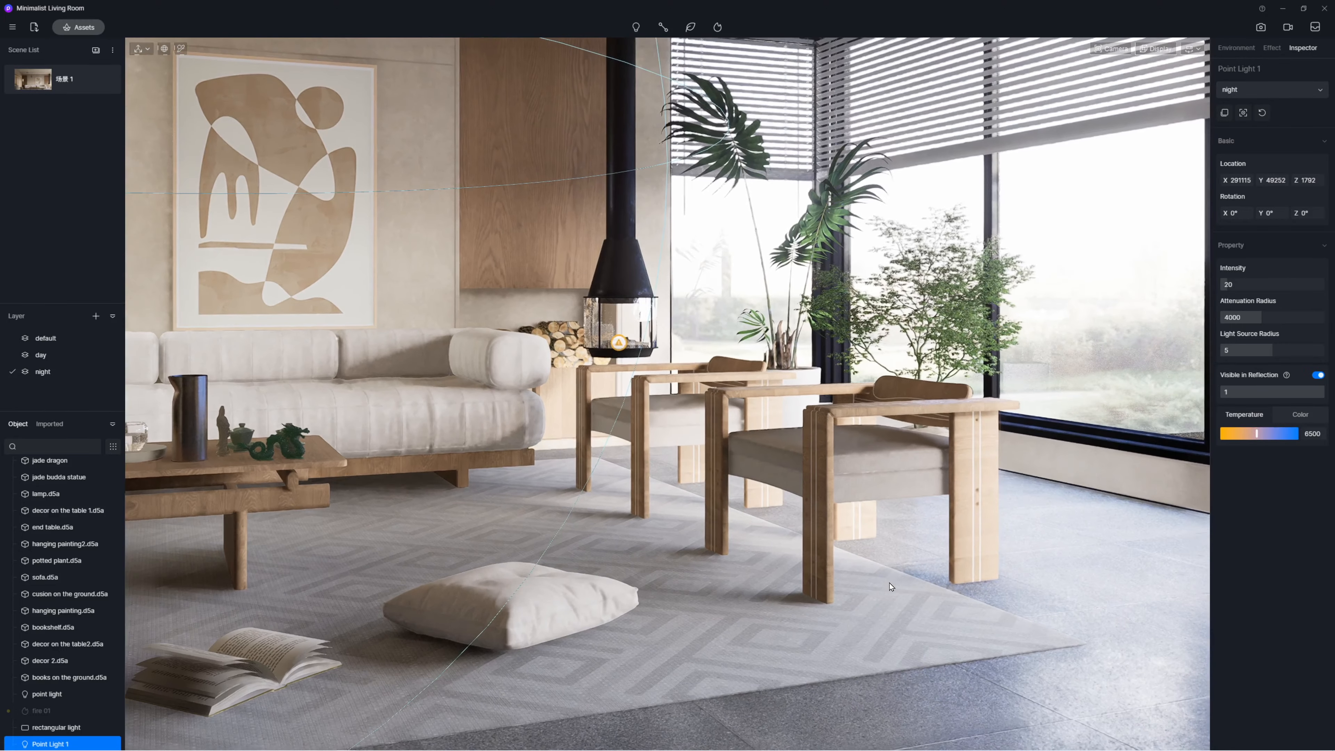
{"action": "mouse_move", "coordinate": [1061, 562]}
{"action": "middle_mouse_down"}
{"action": "mouse_move", "coordinate": [951, 539]}
{"action": "mouse_move", "coordinate": [863, 553]}
{"action": "middle_mouse_up"}
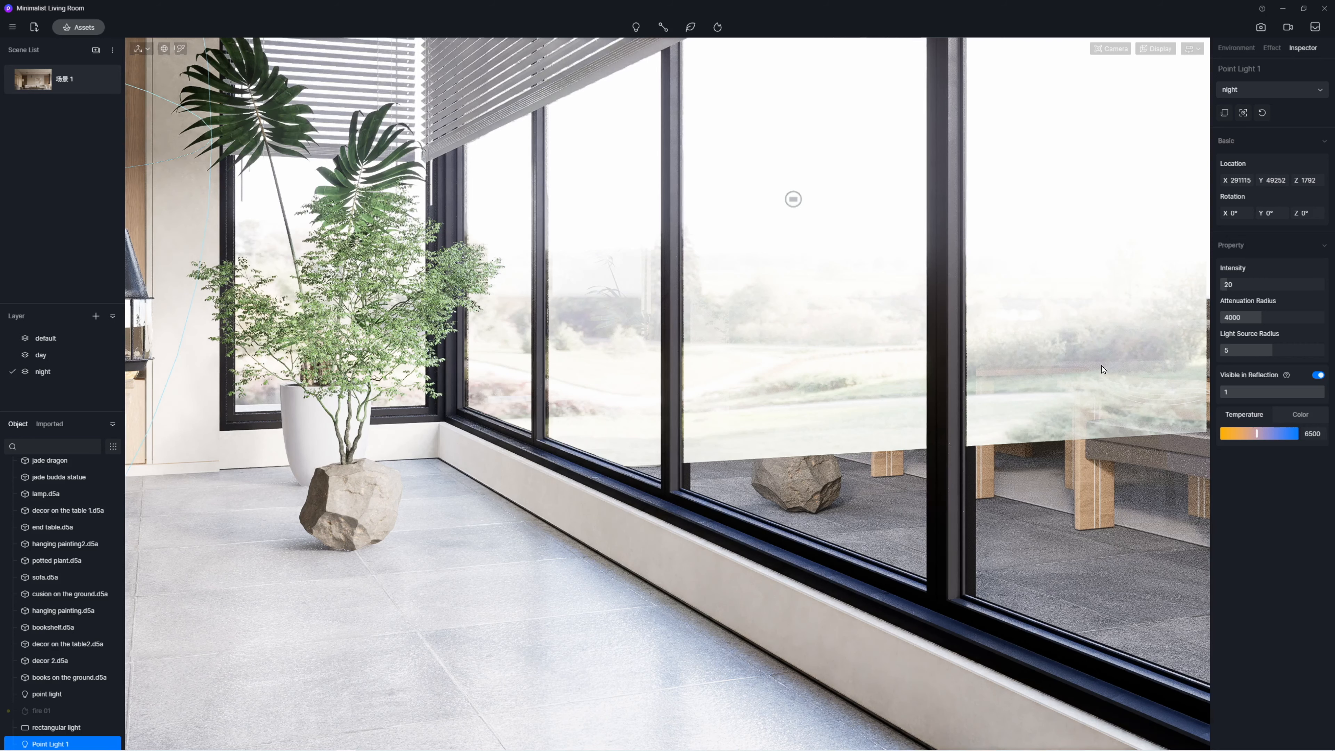
{"action": "mouse_move", "coordinate": [878, 506]}
{"action": "right_mouse_down"}
{"action": "mouse_move", "coordinate": [831, 455]}
{"action": "mouse_move", "coordinate": [307, 447]}
{"action": "mouse_move", "coordinate": [478, 497]}
{"action": "mouse_move", "coordinate": [500, 533]}
{"action": "mouse_move", "coordinate": [746, 545]}
{"action": "mouse_move", "coordinate": [841, 497]}
{"action": "mouse_move", "coordinate": [915, 419]}
{"action": "mouse_move", "coordinate": [651, 428]}
{"action": "mouse_move", "coordinate": [642, 410]}
{"action": "mouse_move", "coordinate": [674, 375]}
{"action": "right_mouse_up"}
{"action": "key", "text": "q"}
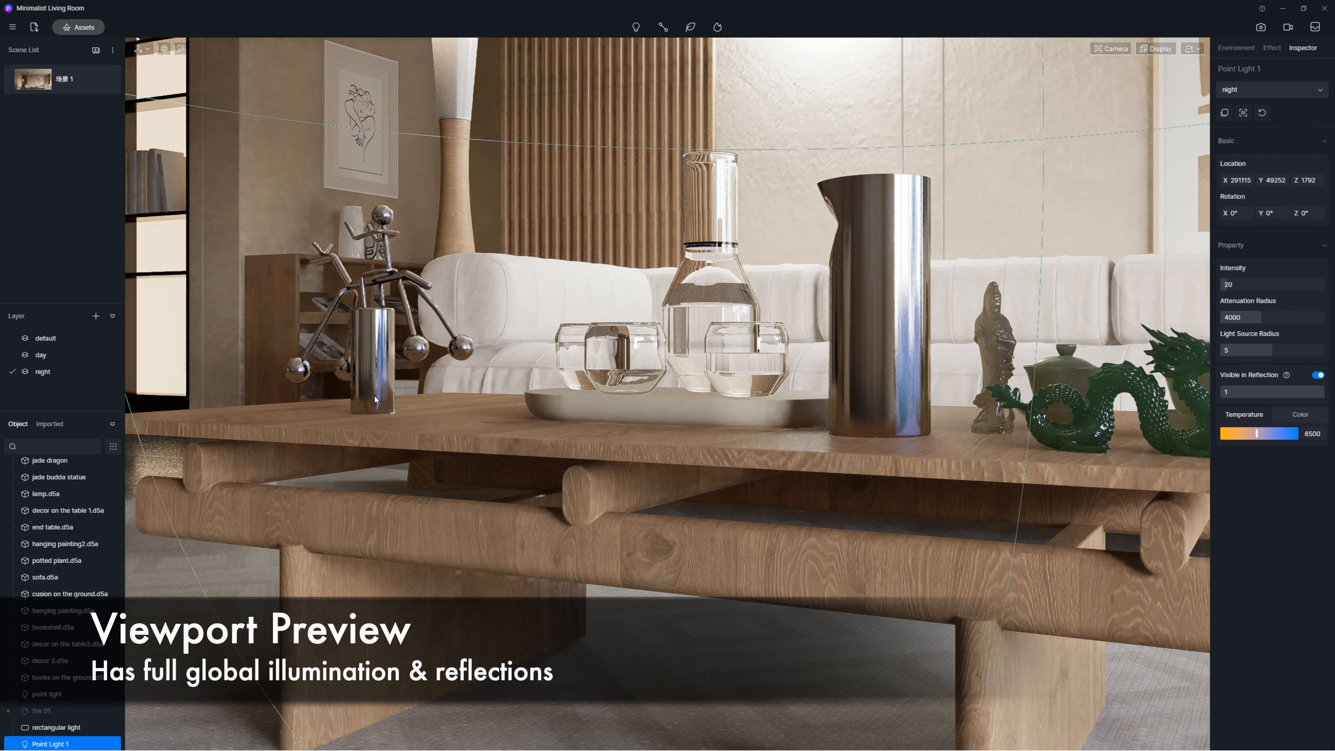
{"action": "right_click_drag", "start_coordinate": [610, 468], "coordinate": [612, 452]}
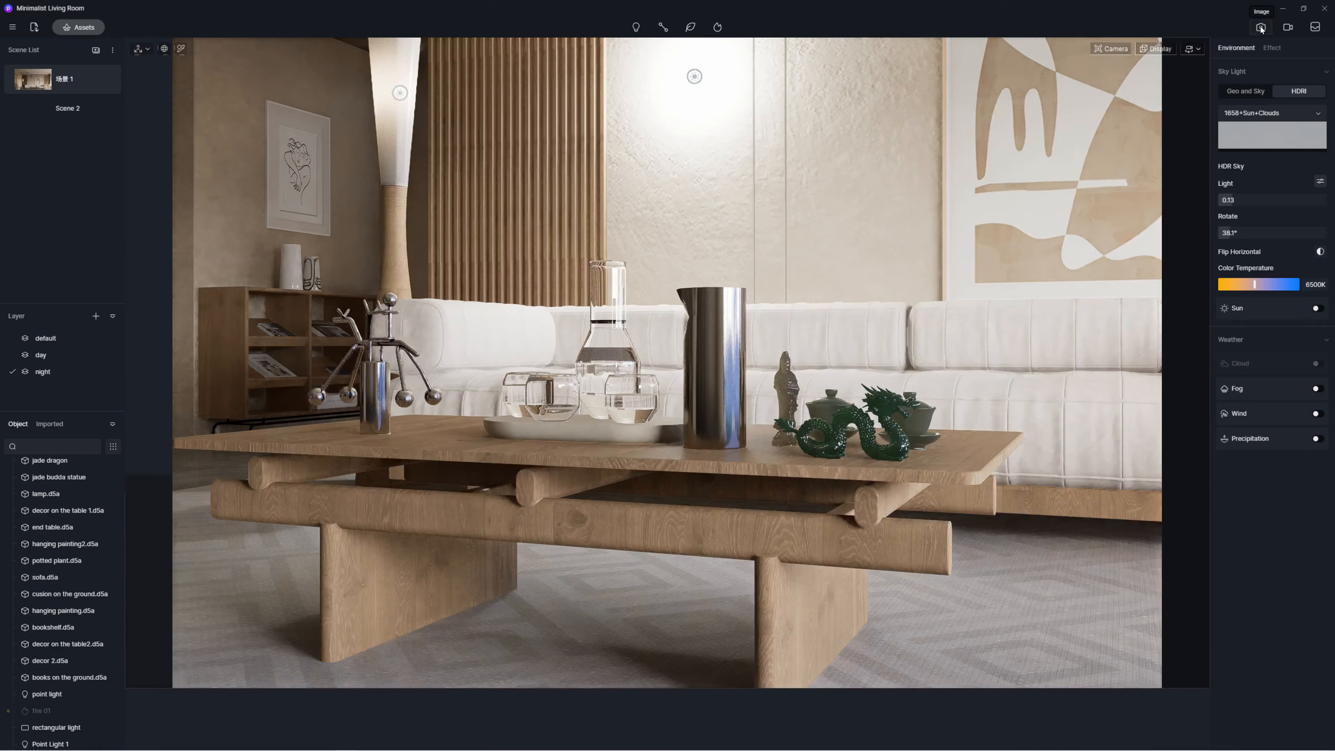
- Open image mode, recall the 场景 1 room view and return to the coffee table view in Scene 2
{"action": "left_click", "coordinate": [1262, 27]}
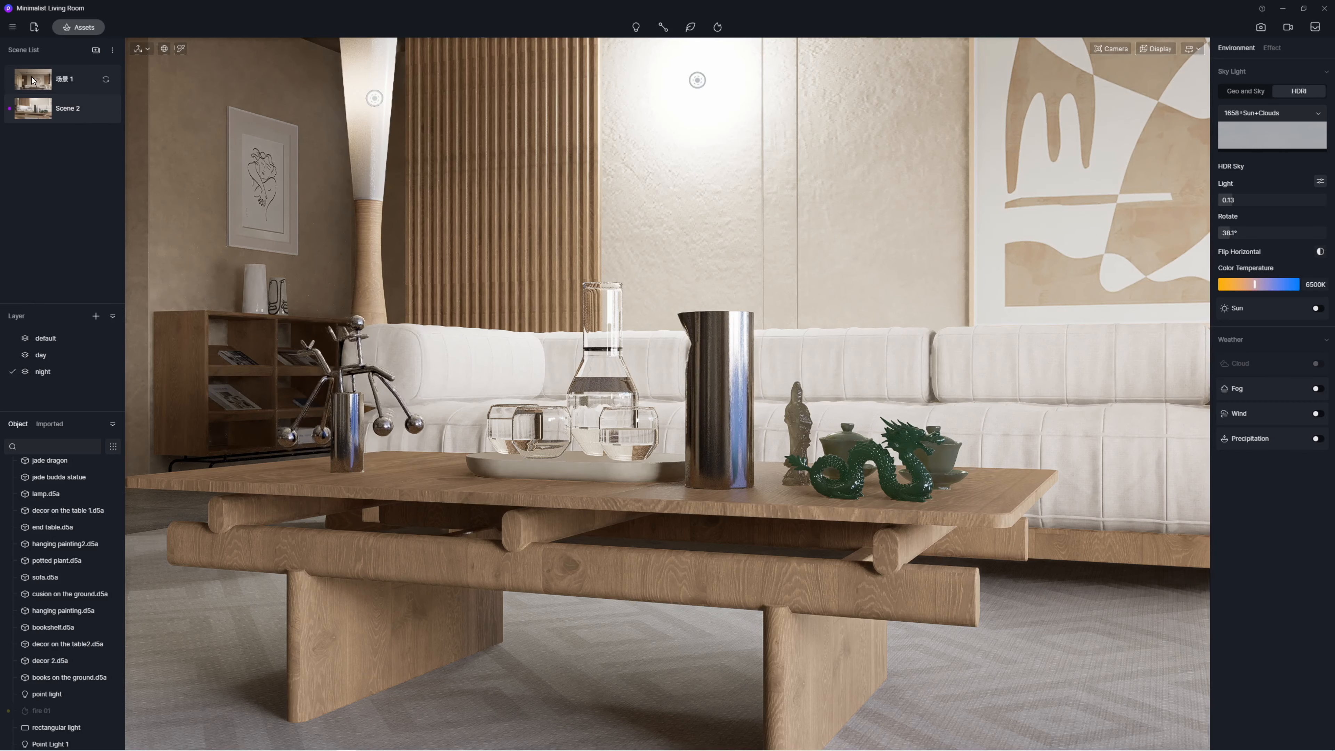
{"action": "left_click", "coordinate": [37, 86]}
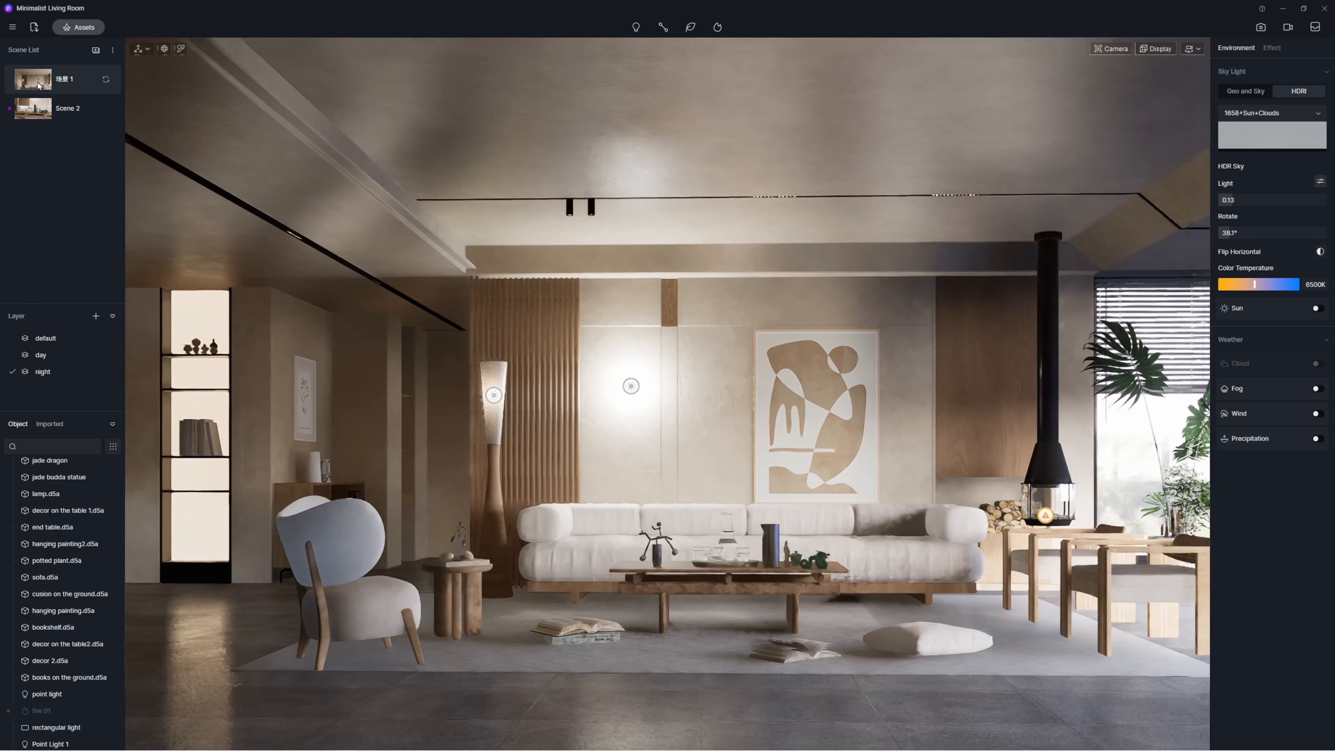
{"action": "left_click", "coordinate": [33, 109]}
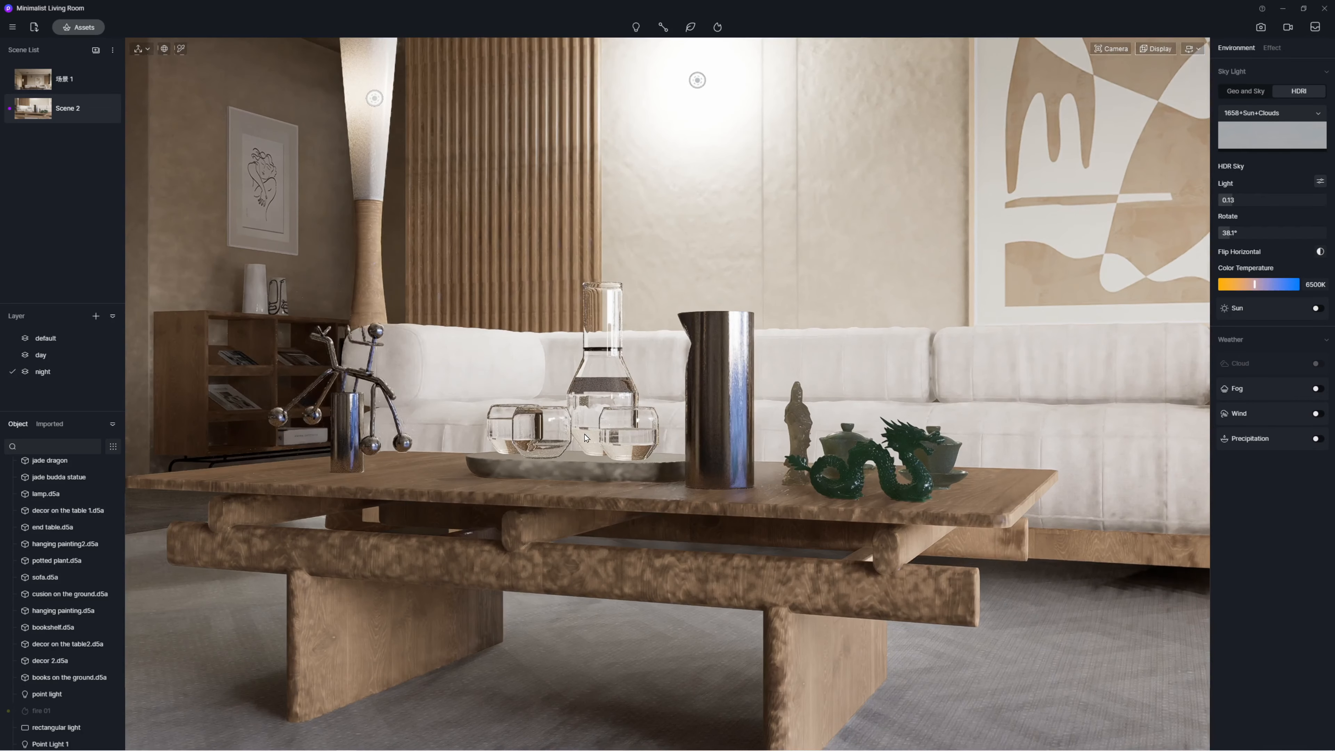
- Examine the refractions and reflections of the glassware and metal decor on the coffee table from several sides
{"action": "middle_click_drag", "start_coordinate": [988, 481], "coordinate": [651, 462]}
{"action": "right_click_drag", "start_coordinate": [650, 458], "coordinate": [486, 479]}
{"action": "right_click_drag", "start_coordinate": [721, 465], "coordinate": [819, 480]}
{"action": "middle_click_drag", "start_coordinate": [819, 480], "coordinate": [609, 454]}
{"action": "right_click_drag", "start_coordinate": [610, 457], "coordinate": [2, 492]}
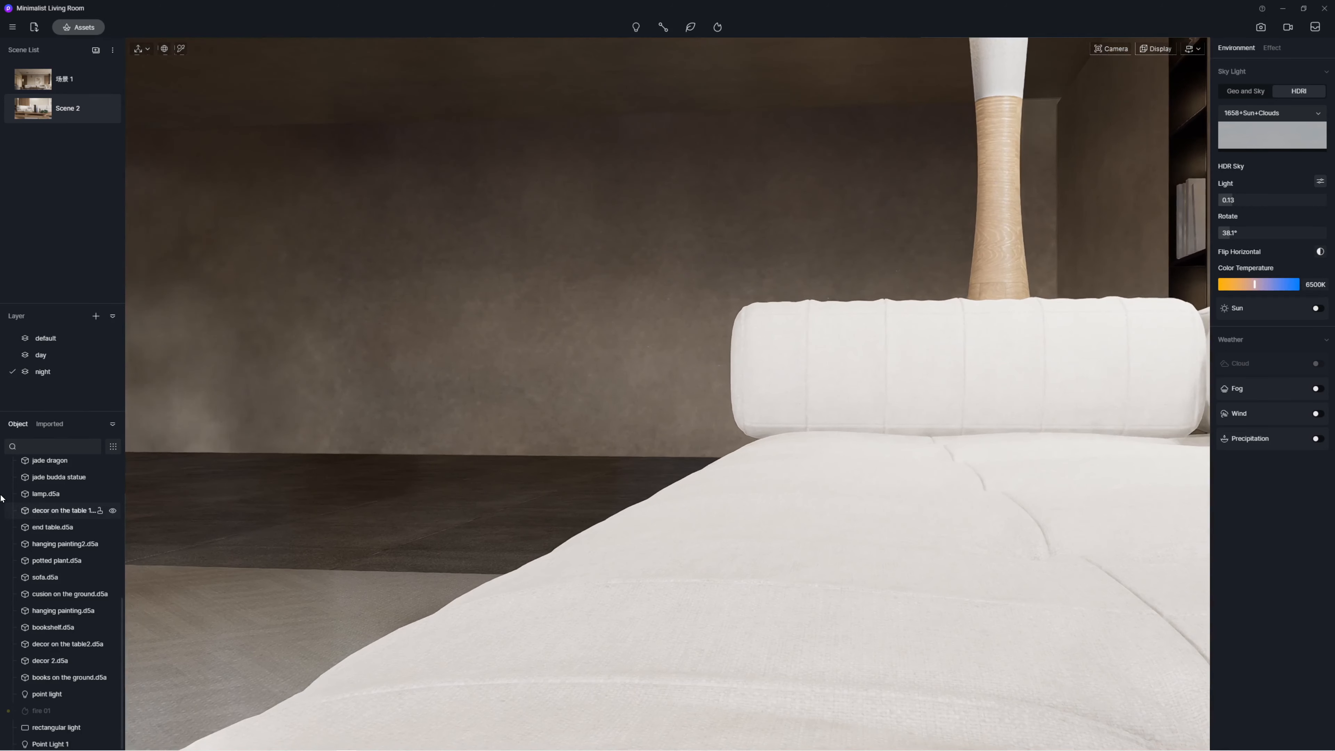
{"action": "right_click_drag", "start_coordinate": [305, 474], "coordinate": [3, 380]}
{"action": "right_click_drag", "start_coordinate": [259, 370], "coordinate": [635, 358]}
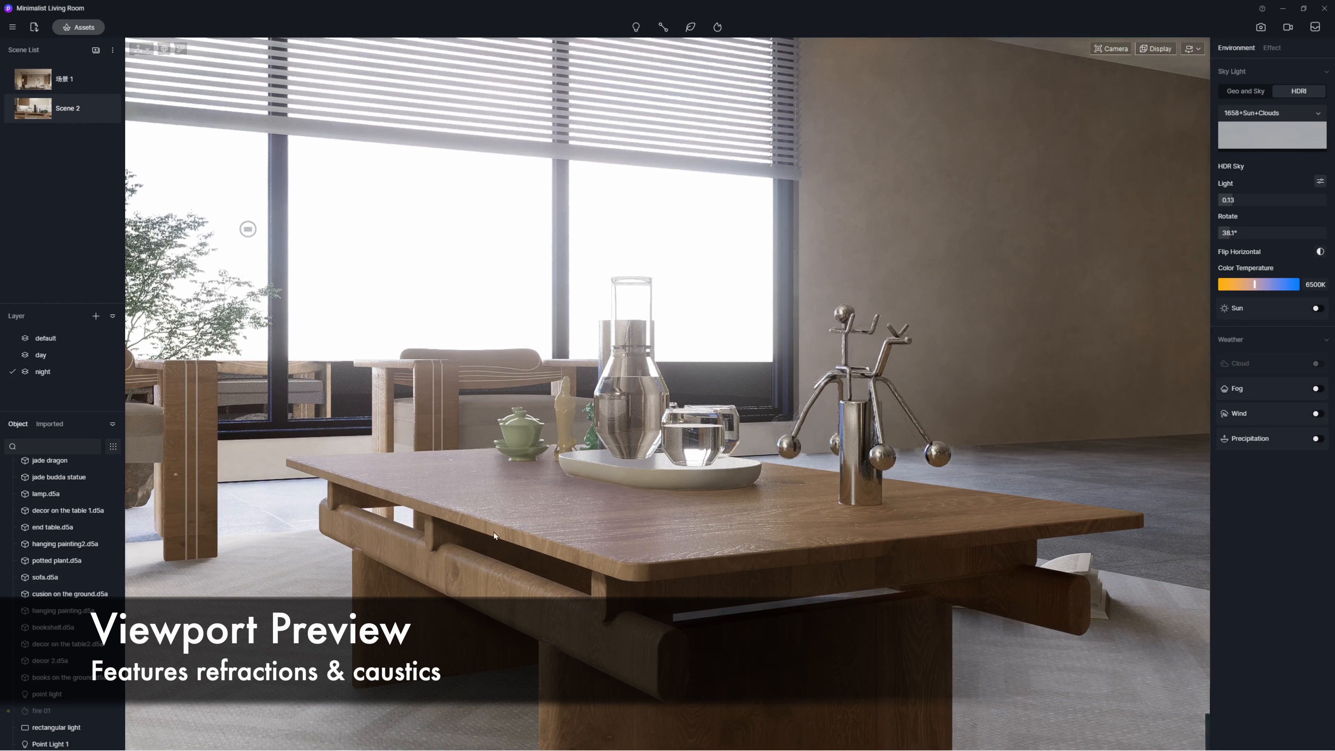
{"action": "right_click_drag", "start_coordinate": [627, 493], "coordinate": [627, 458]}
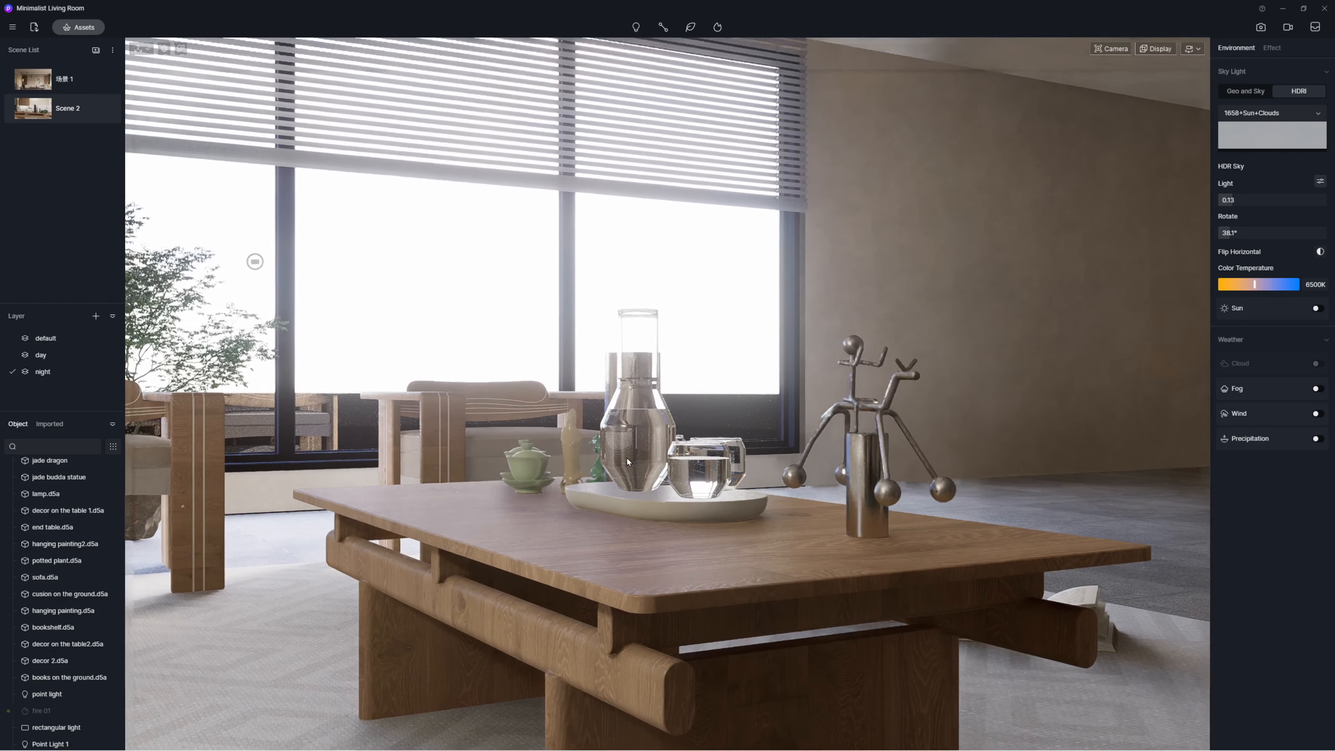
{"action": "scroll", "coordinate": [626, 421], "scroll_direction": "up", "scroll_amount": 2}
{"action": "scroll", "coordinate": [652, 431], "scroll_direction": "up", "scroll_amount": 2}
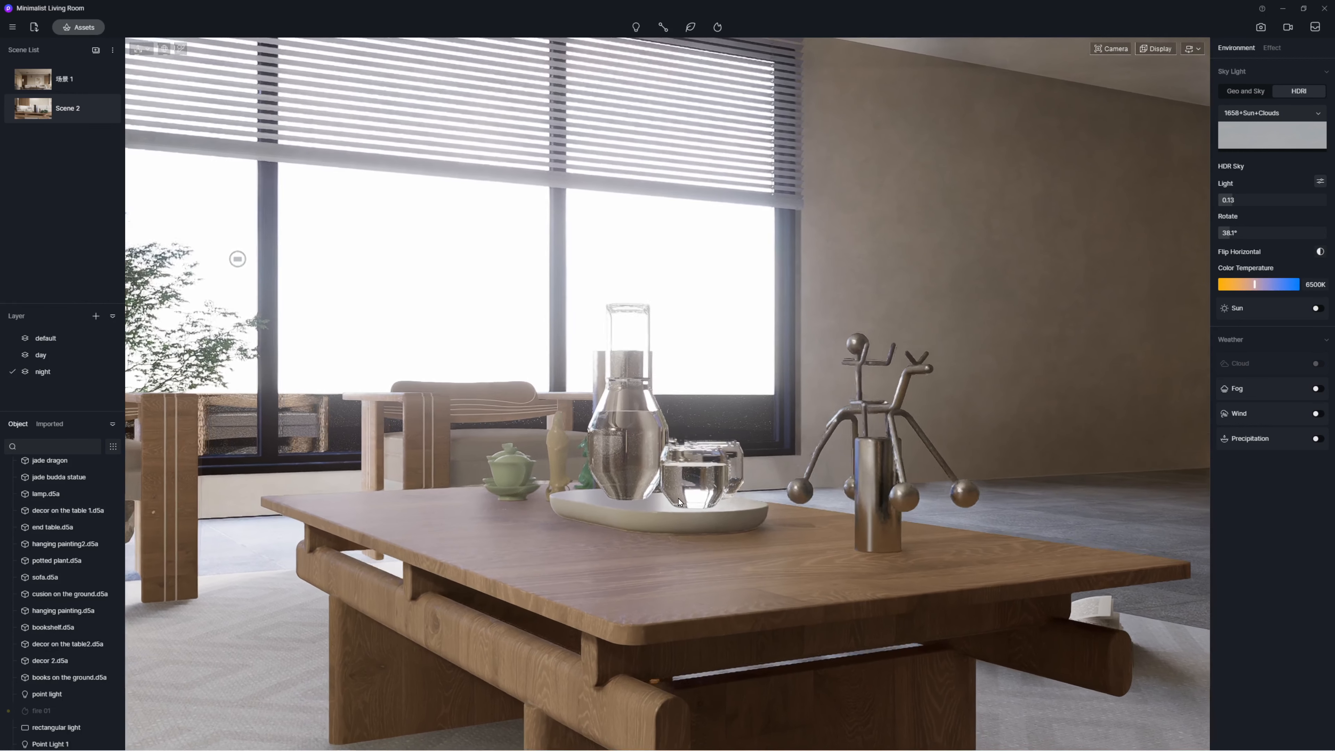
{"action": "key", "text": "a"}
{"action": "key", "text": "s"}
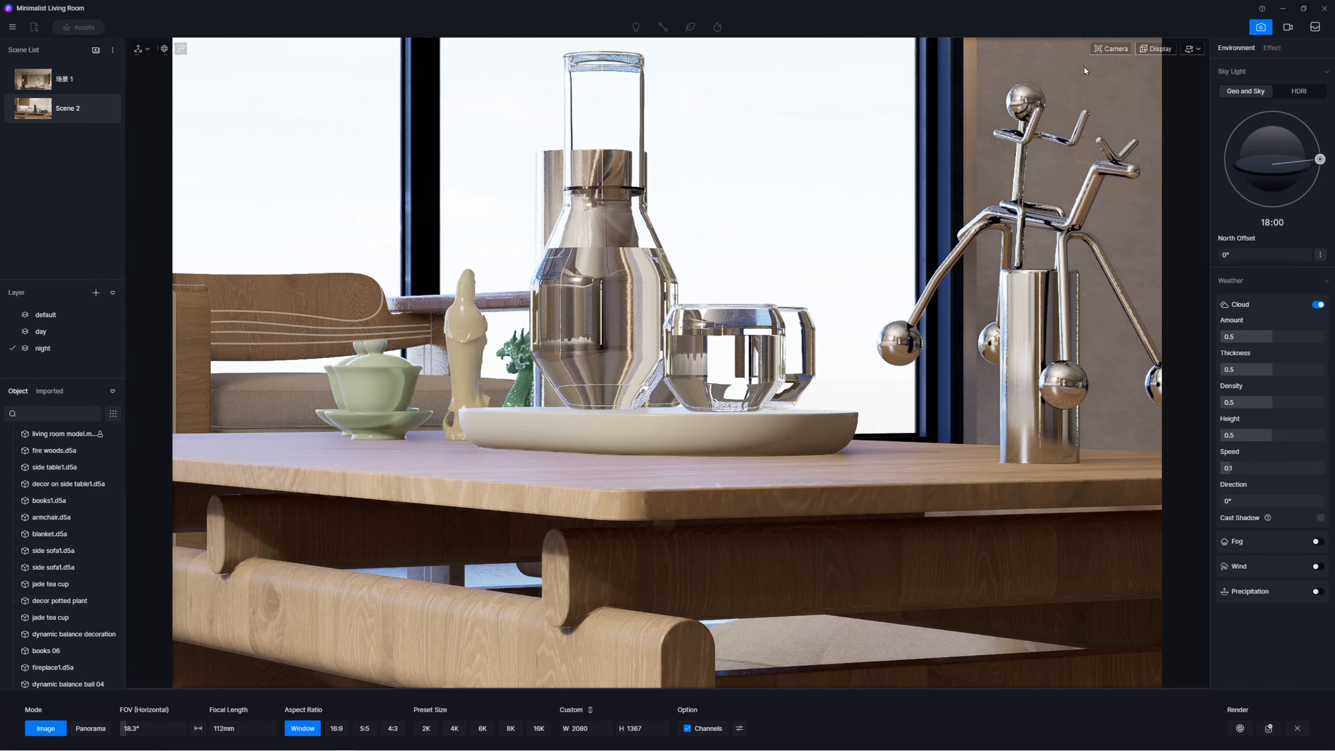
- Set the camera exposure to 0.1 EV with auto exposure off
{"action": "mouse_move", "coordinate": [1105, 50]}
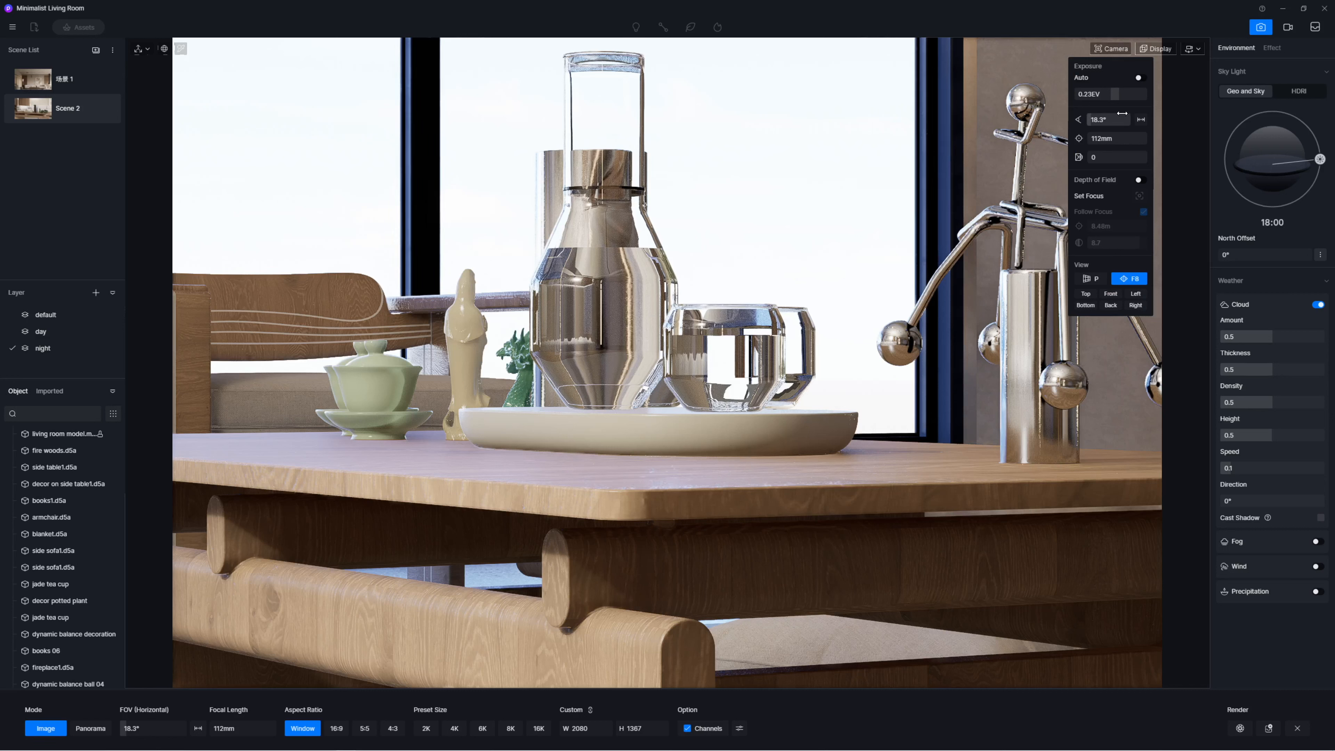
{"action": "left_click", "coordinate": [1141, 78]}
{"action": "left_click_drag", "start_coordinate": [1117, 94], "coordinate": [1113, 93]}
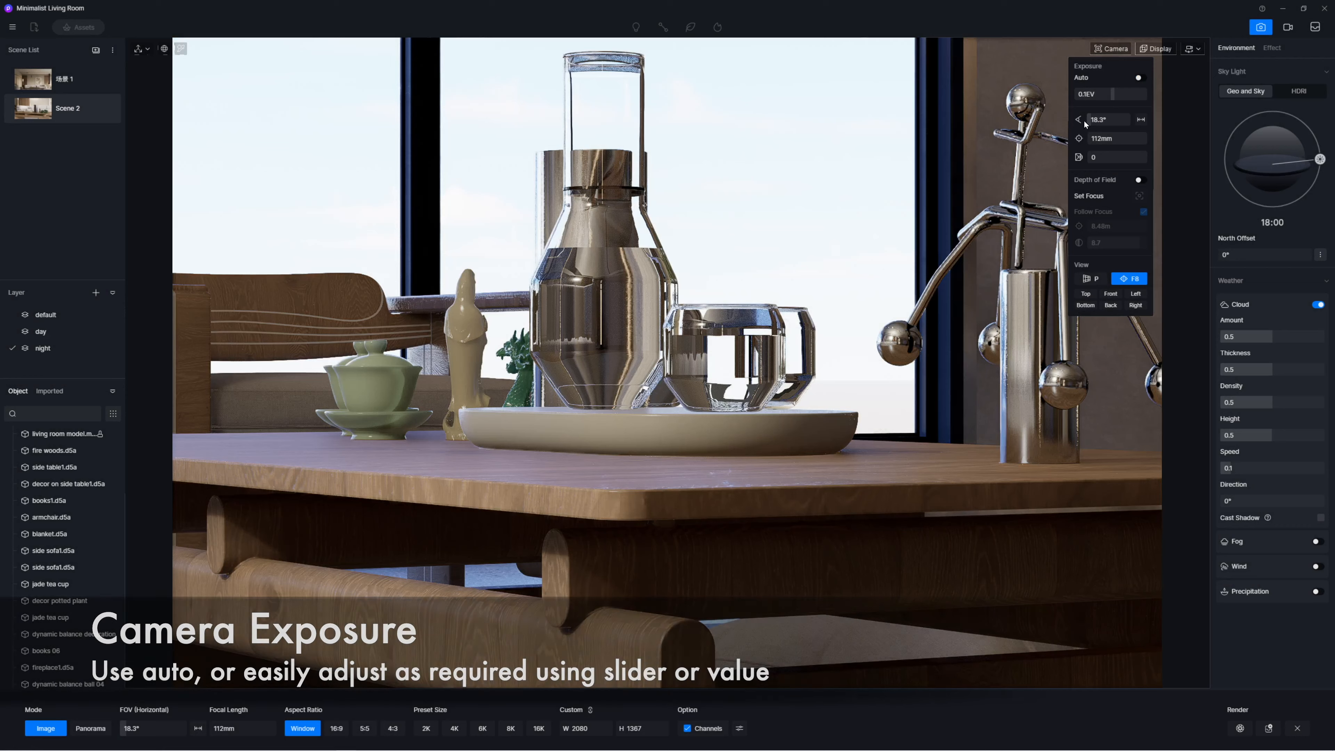
- Widen the camera's field of view, then set it to 20°
{"action": "mouse_move", "coordinate": [1097, 119]}
{"action": "left_mouse_down"}
{"action": "mouse_move", "coordinate": [1115, 119]}
{"action": "mouse_move", "coordinate": [1097, 120]}
{"action": "left_mouse_up"}
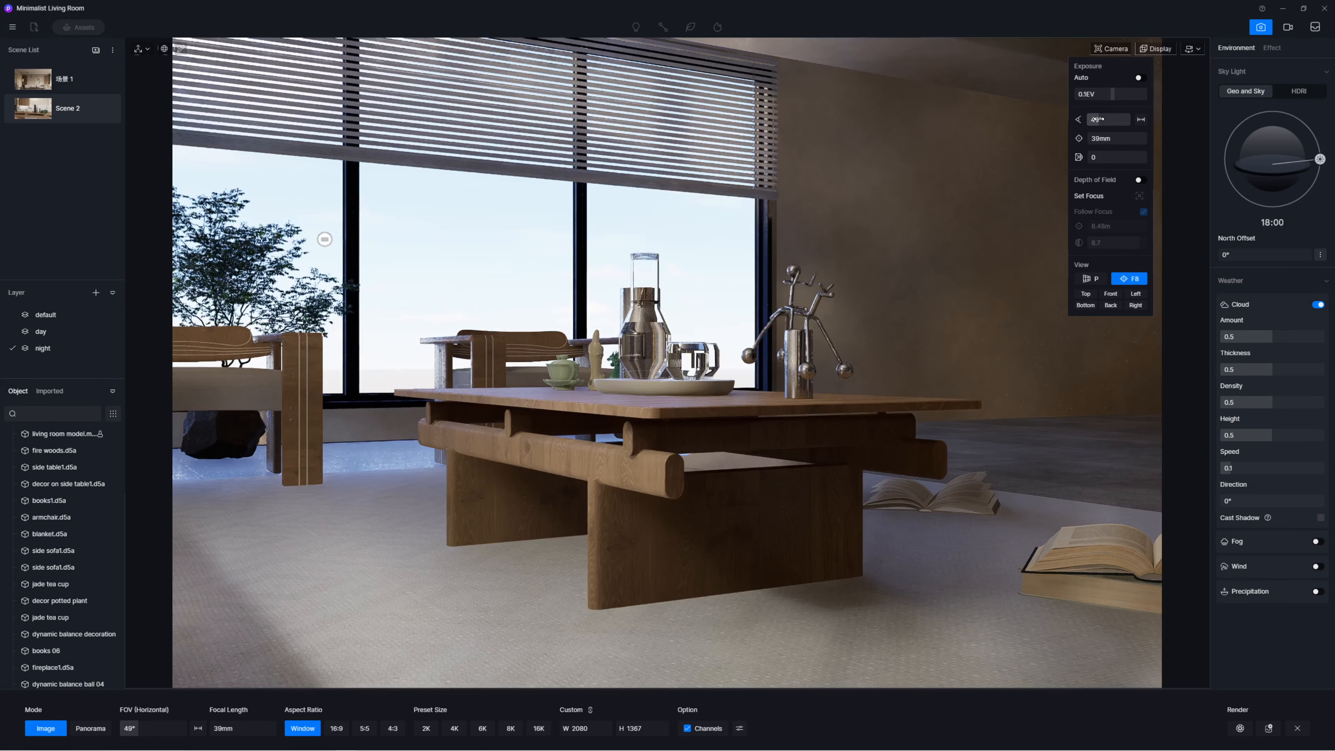
{"action": "left_click", "coordinate": [1097, 120]}
{"action": "type", "text": "20"}
{"action": "key", "text": "Return"}
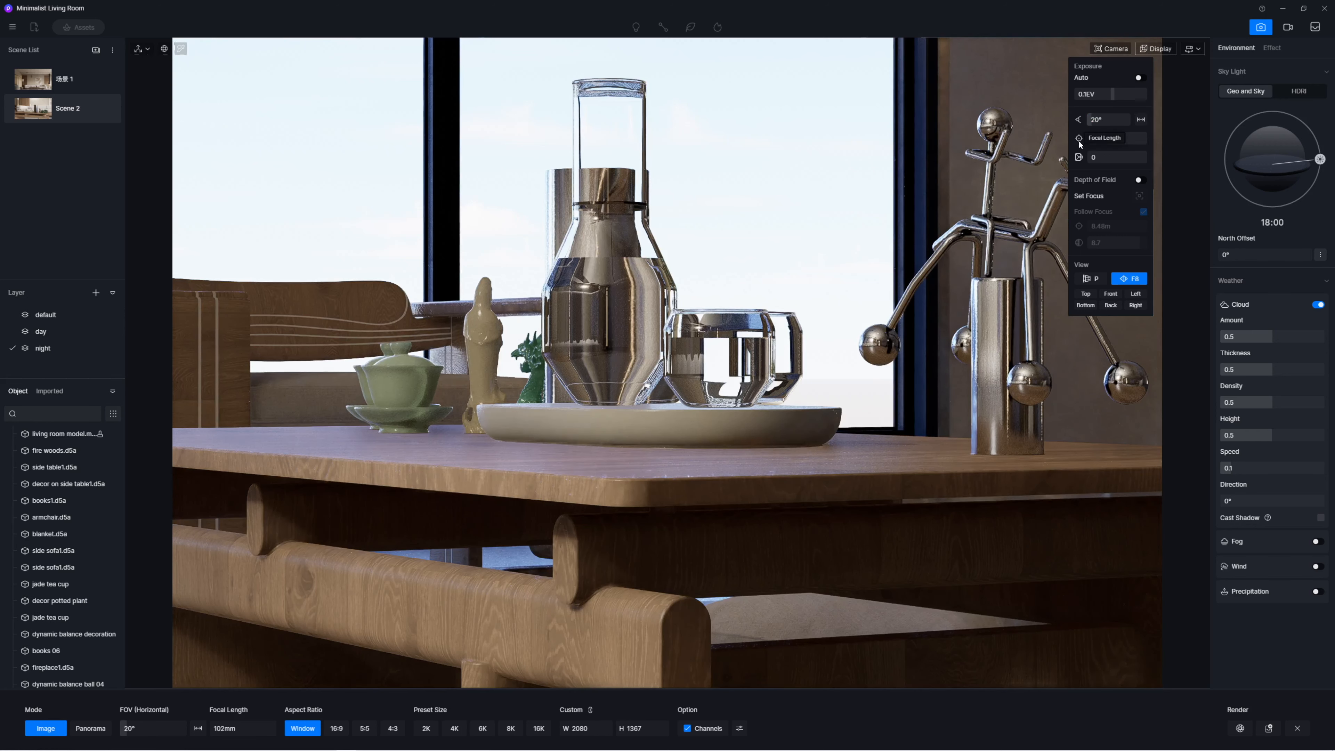
- Set the camera's focal length to 80 mm
{"action": "left_click", "coordinate": [1108, 134]}
{"action": "type", "text": "80"}
{"action": "key", "text": "Return"}
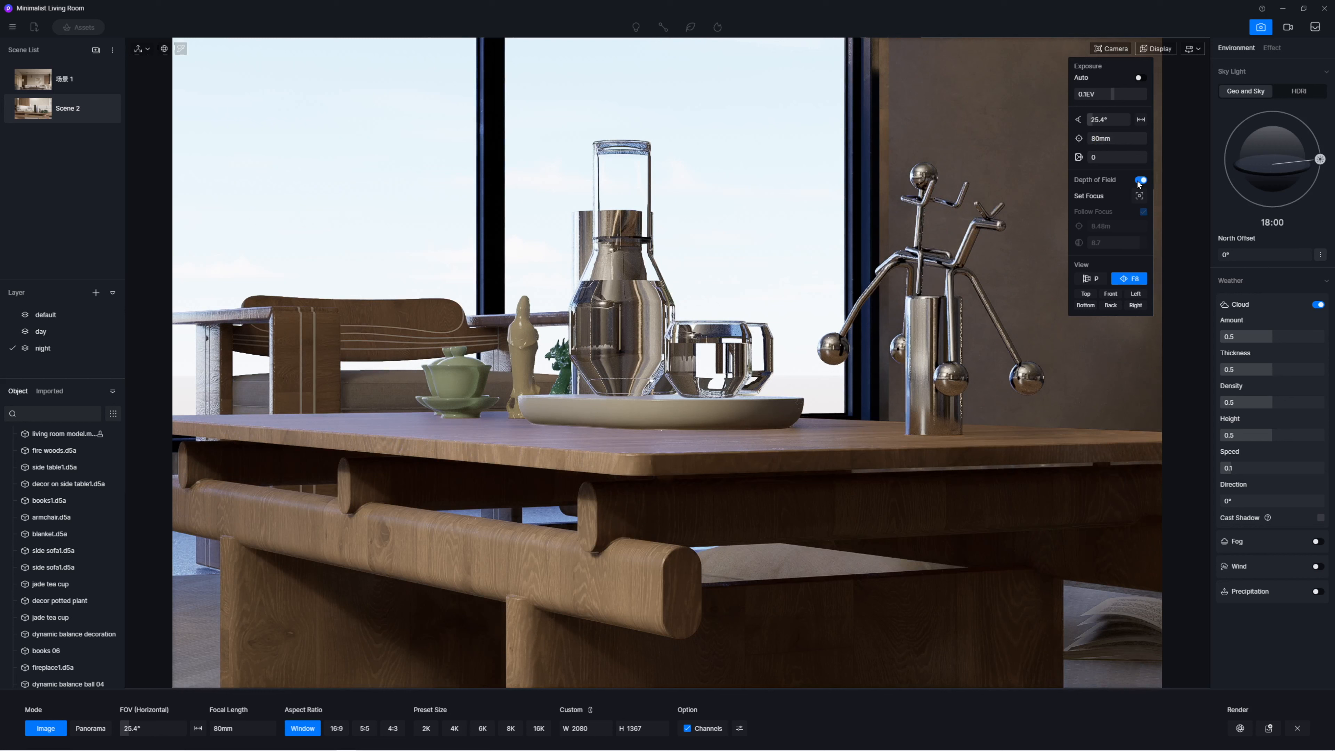
- Focus the camera's depth of field on the metal balancing figure on the table, with a blur strength of 8.7
{"action": "left_click", "coordinate": [1141, 196]}
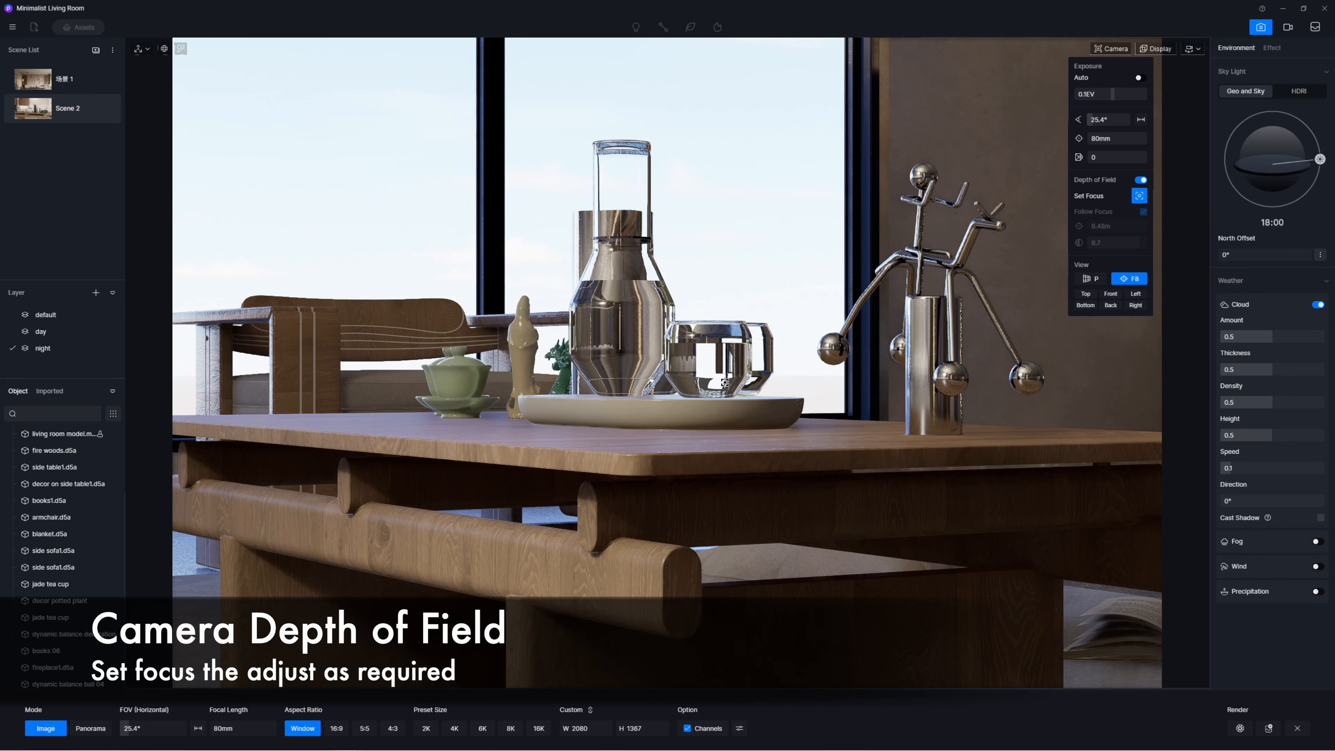
{"action": "left_click", "coordinate": [916, 330]}
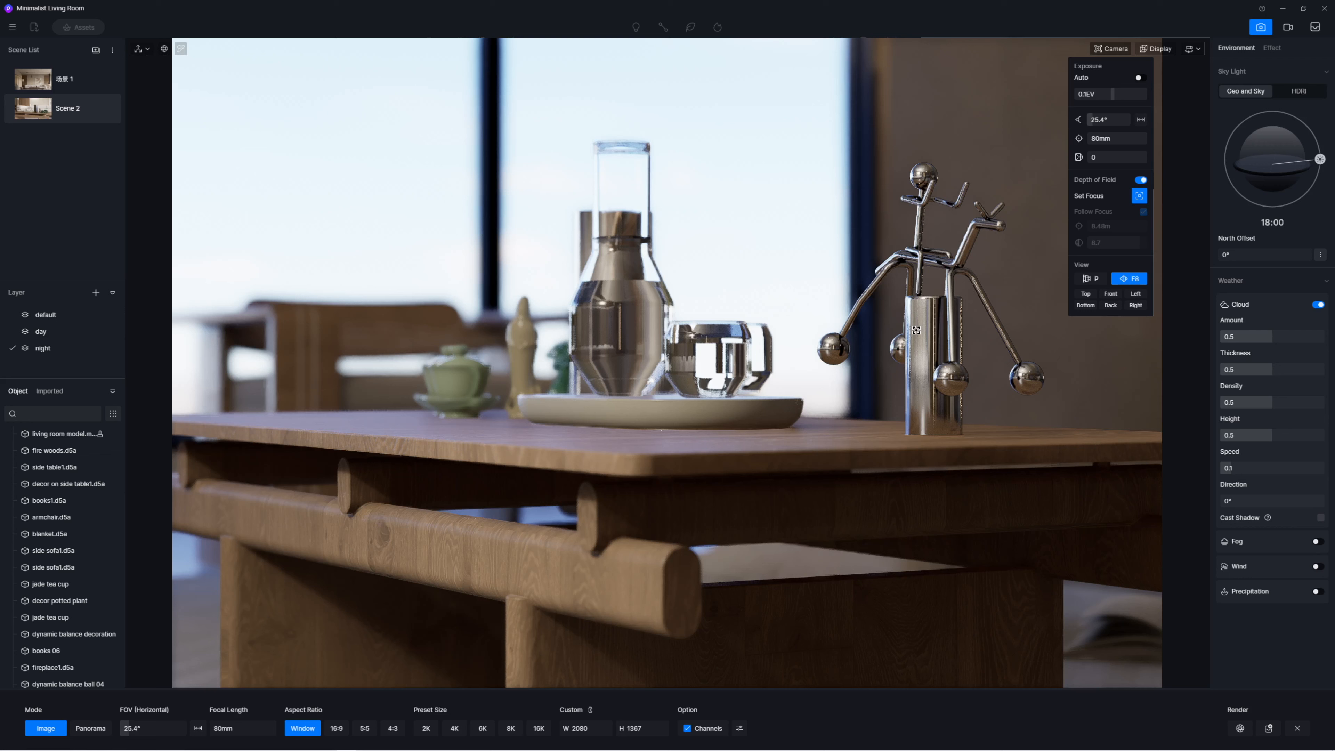
{"action": "left_click", "coordinate": [916, 330]}
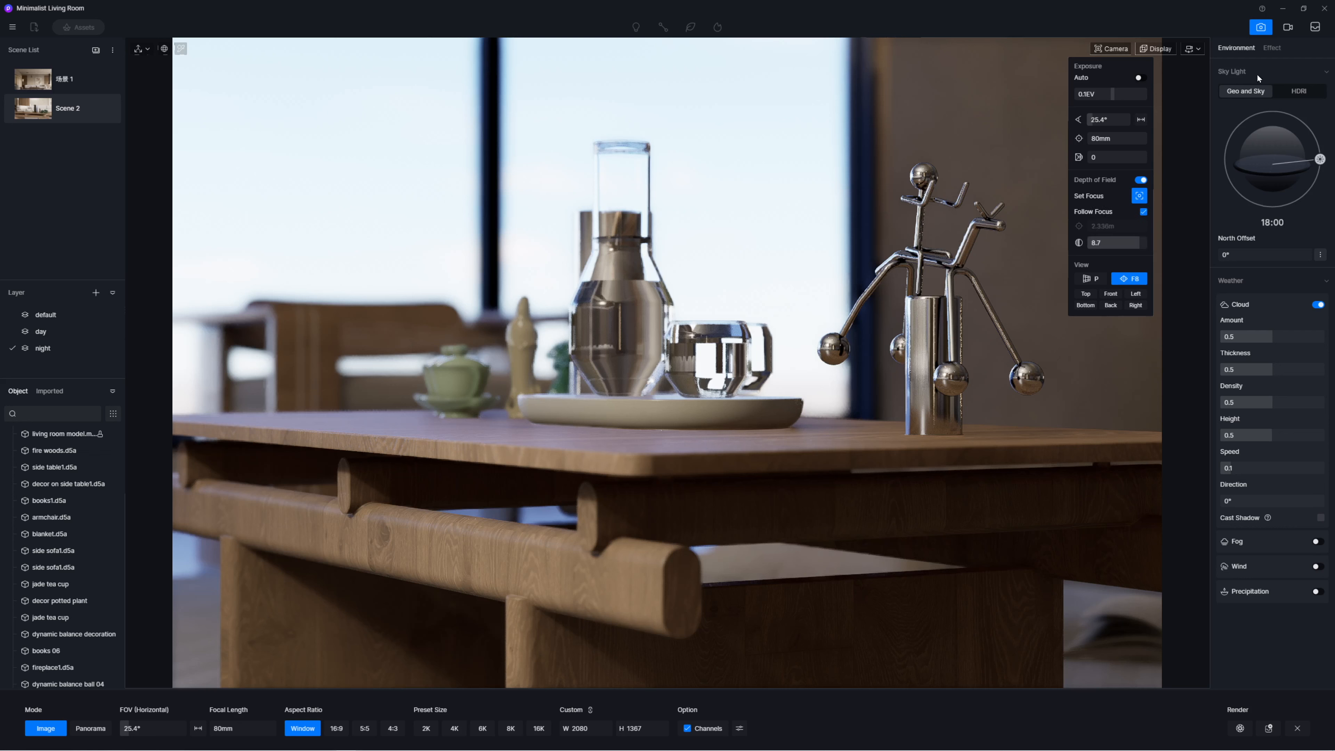
{"action": "mouse_move", "coordinate": [1123, 243]}
{"action": "left_mouse_down"}
{"action": "mouse_move", "coordinate": [1107, 243]}
{"action": "mouse_move", "coordinate": [1148, 245]}
{"action": "left_mouse_up"}
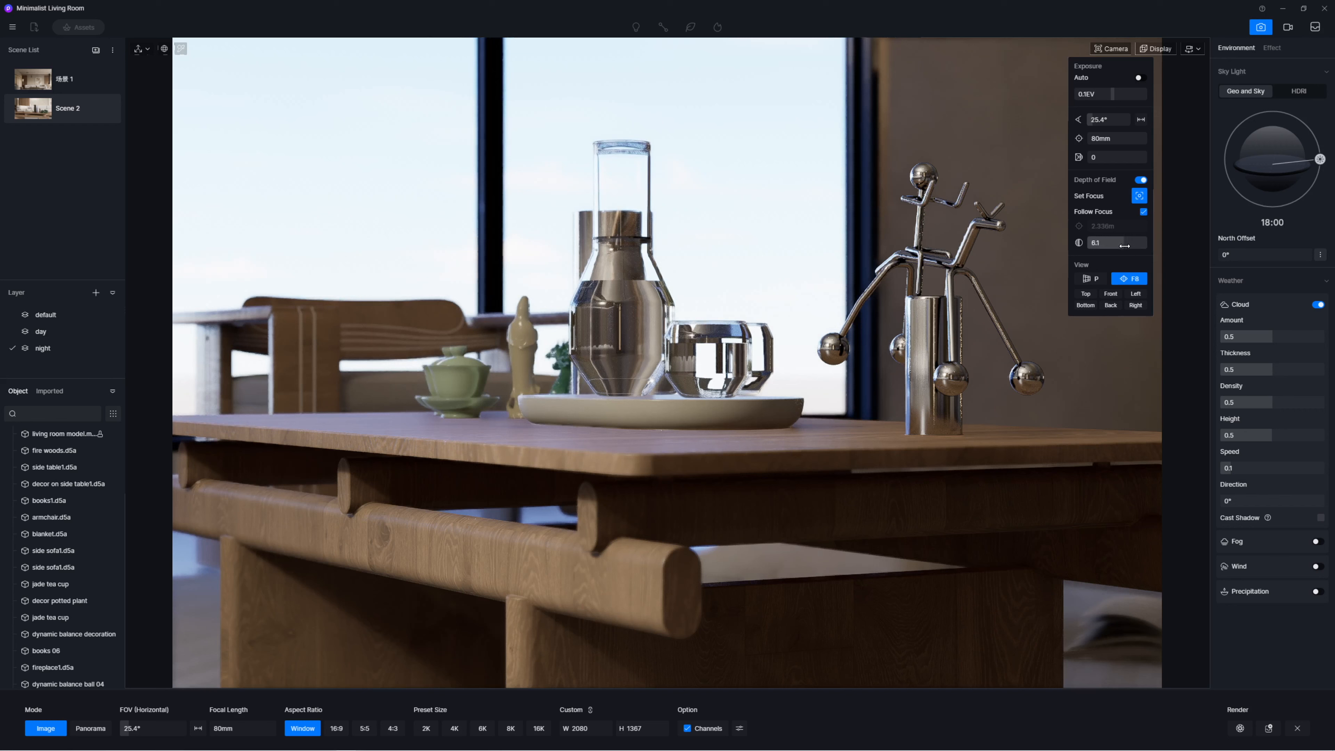
{"action": "left_click", "coordinate": [1138, 242]}
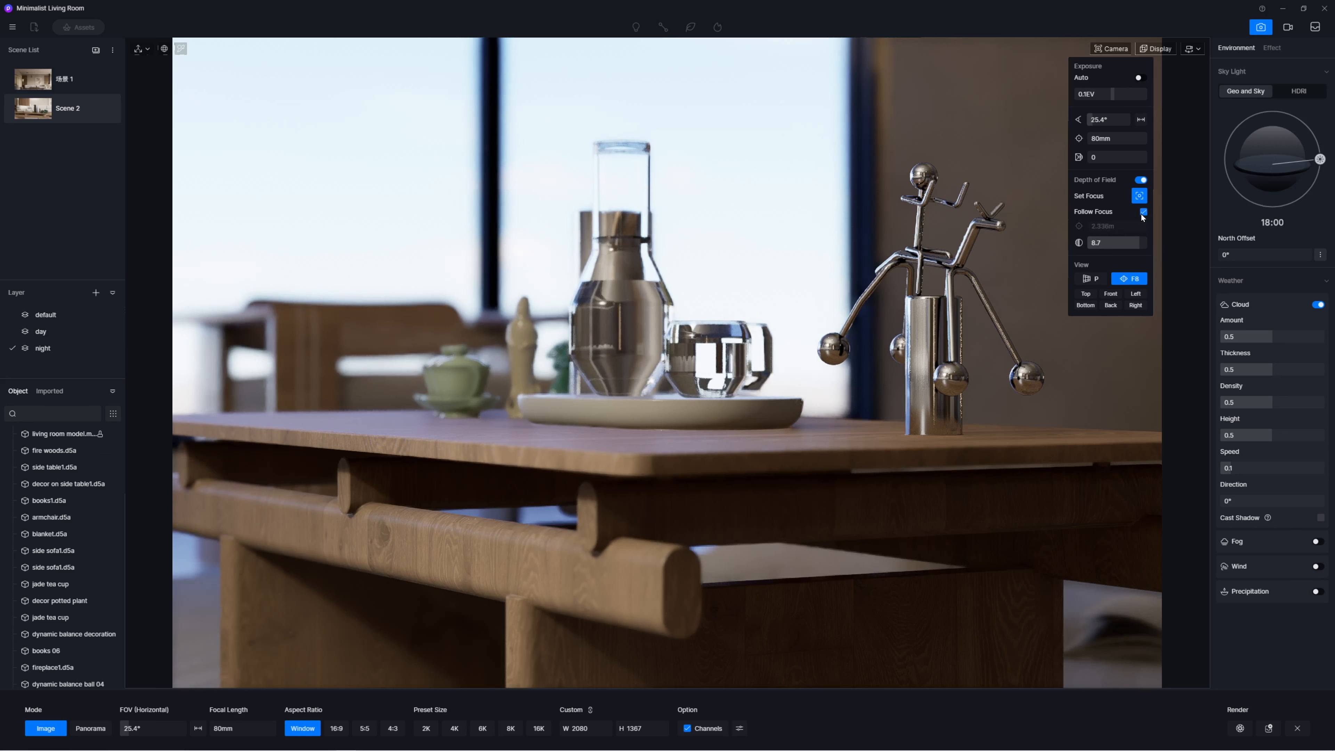
- Try the camera's regular perspective view and return it to the other perspective mode
{"action": "left_click", "coordinate": [1089, 279]}
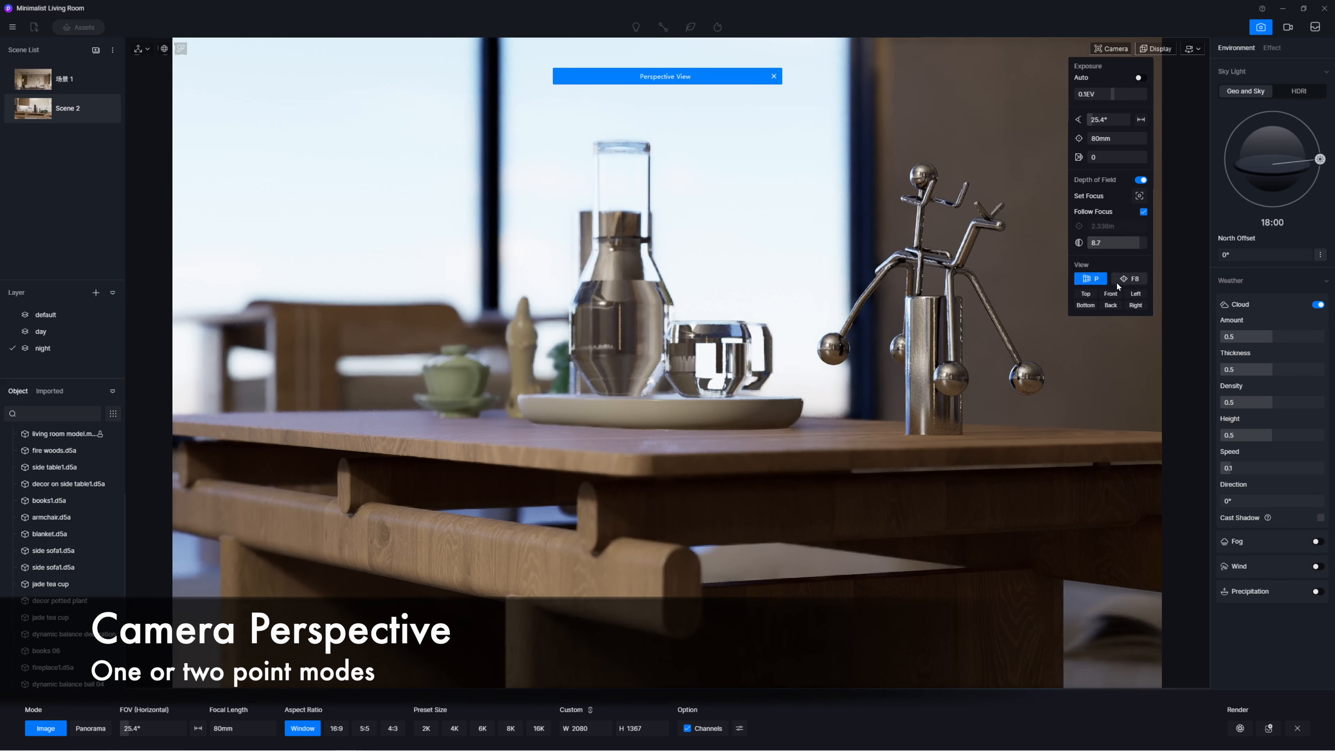
{"action": "left_click", "coordinate": [1126, 279]}
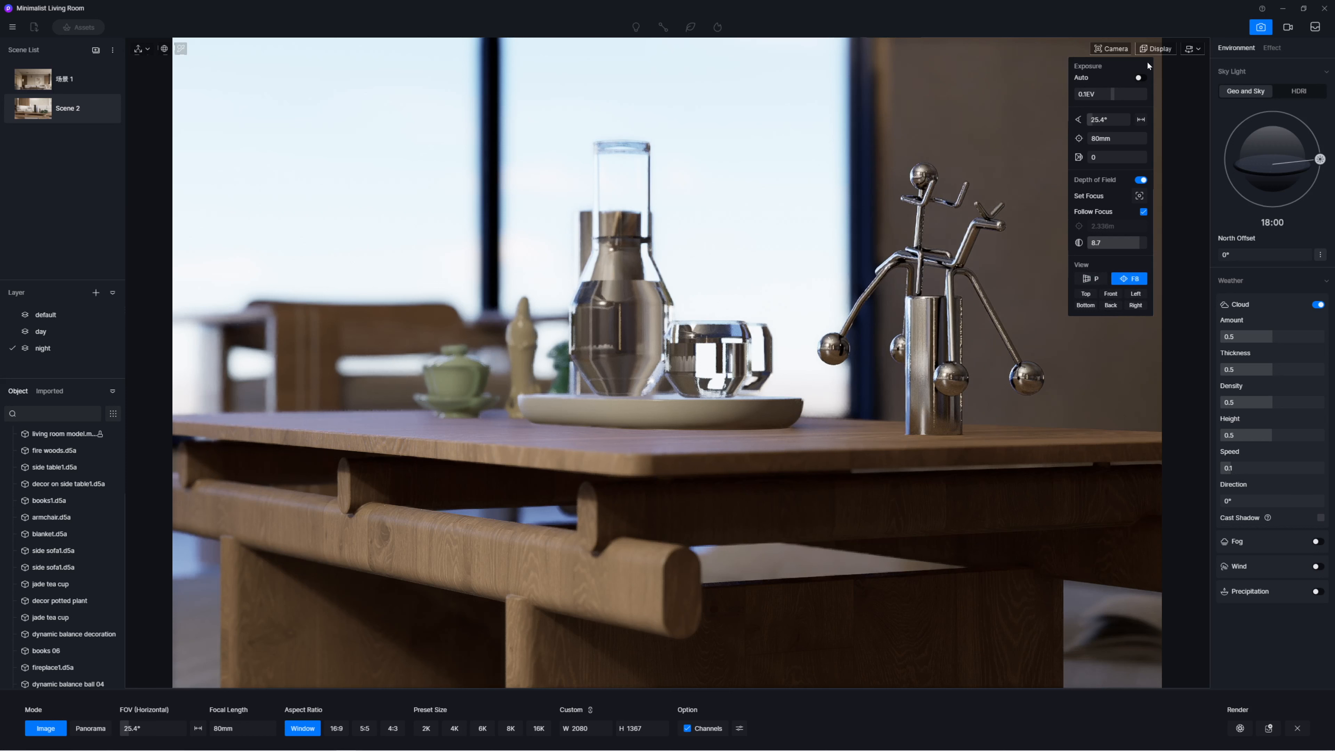
- Review the display options for asset types and set the preview quality to Smooth
{"action": "left_click", "coordinate": [1161, 49]}
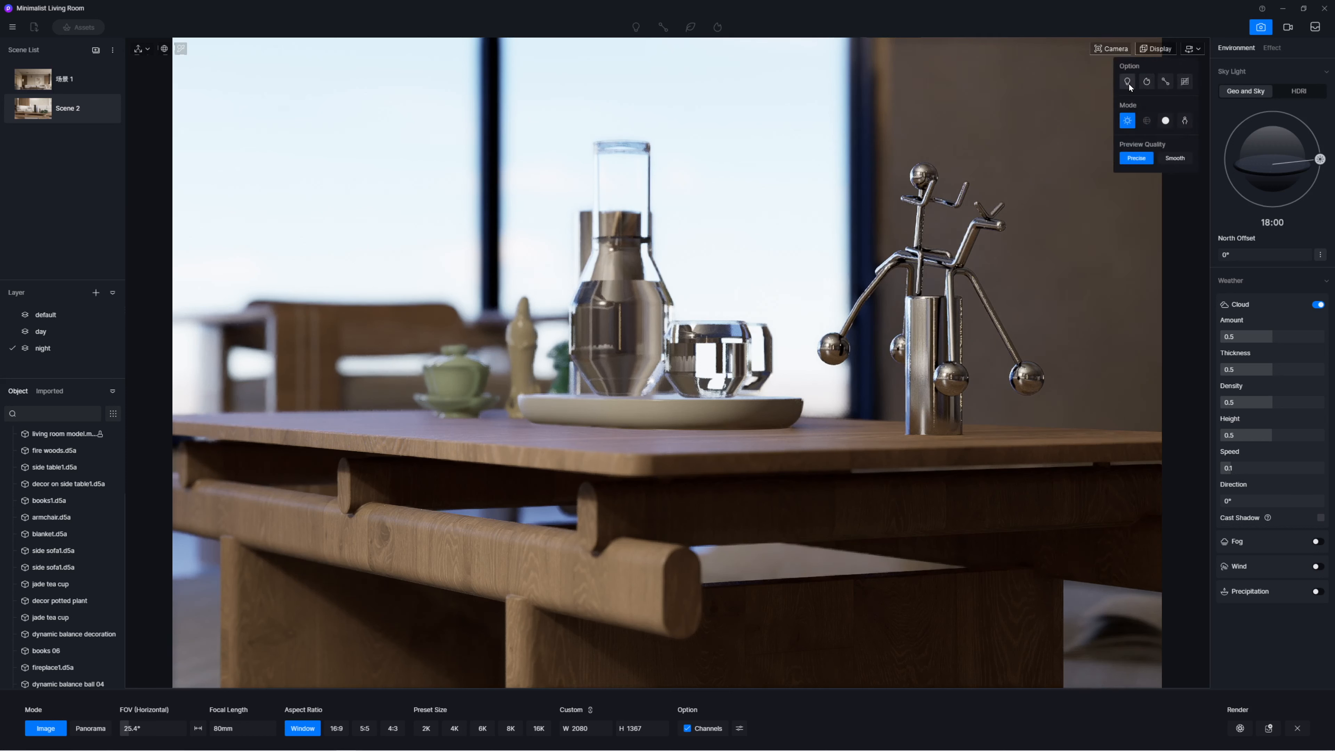
{"action": "left_click", "coordinate": [1148, 82]}
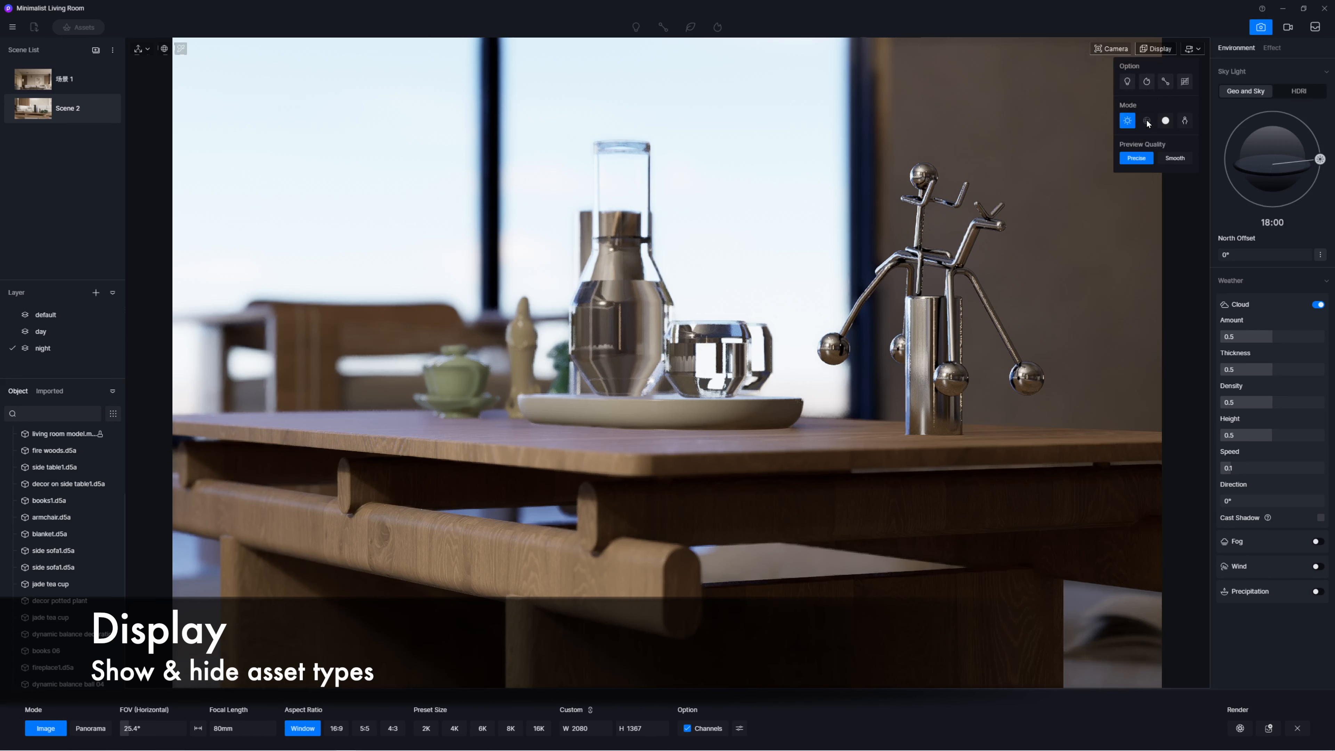
{"action": "left_click", "coordinate": [1175, 158]}
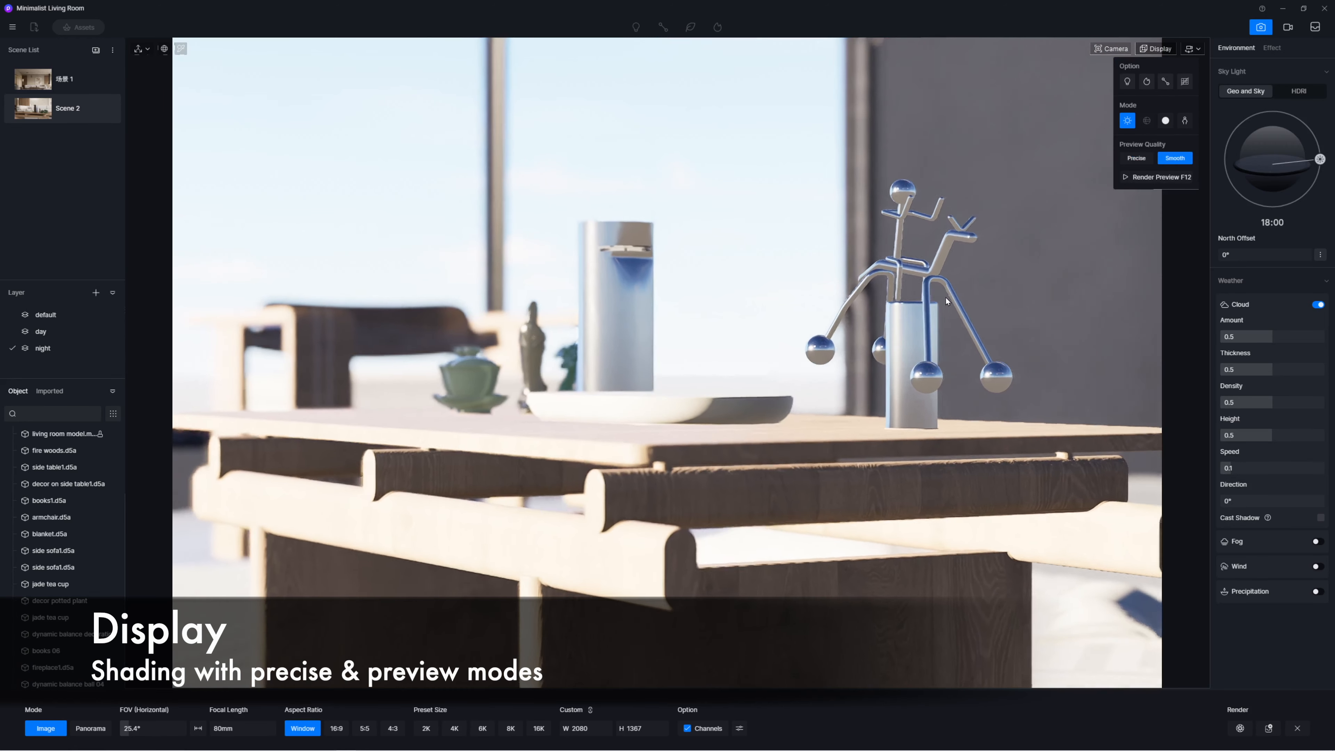
- Run a render preview of the whole coffee table from farther back and view the table from another side
{"action": "scroll", "coordinate": [946, 297], "scroll_direction": "down", "scroll_amount": 5}
{"action": "right_click_drag", "start_coordinate": [746, 367], "coordinate": [790, 382]}
{"action": "left_click", "coordinate": [1171, 51]}
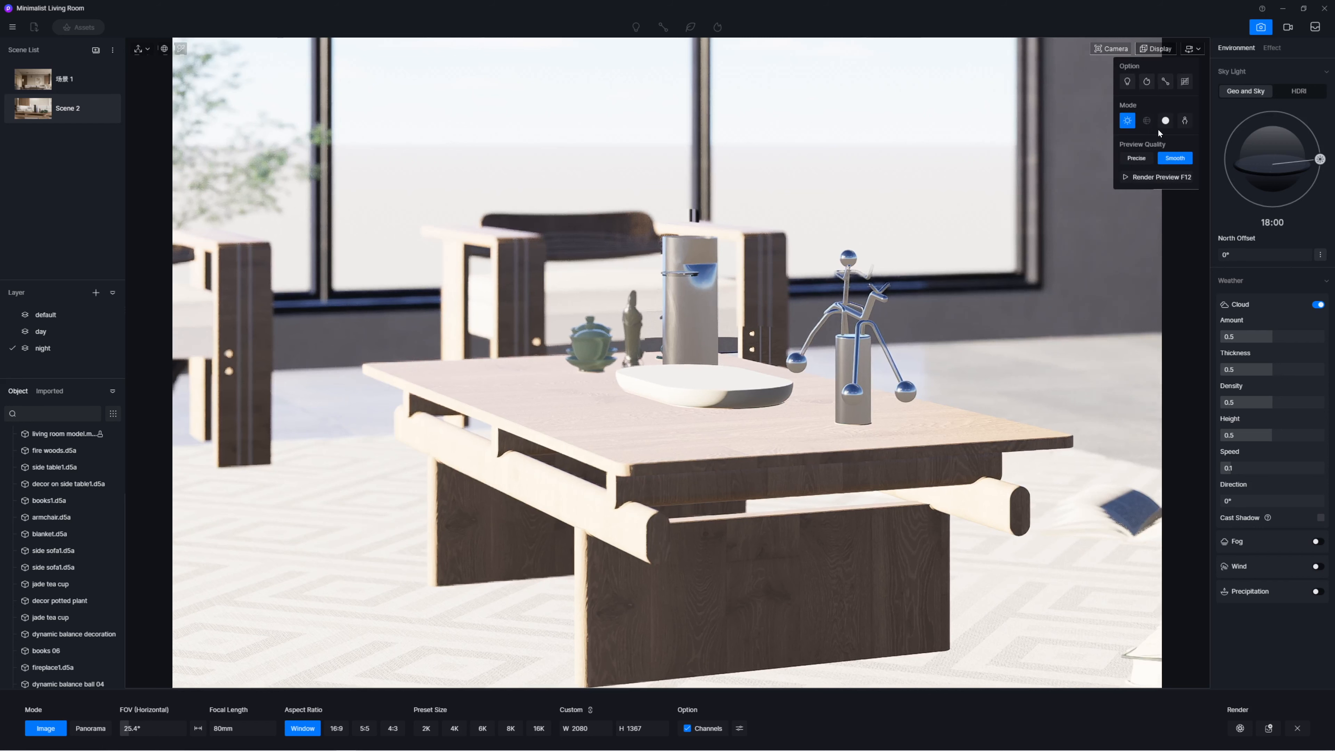
{"action": "left_click", "coordinate": [1145, 176]}
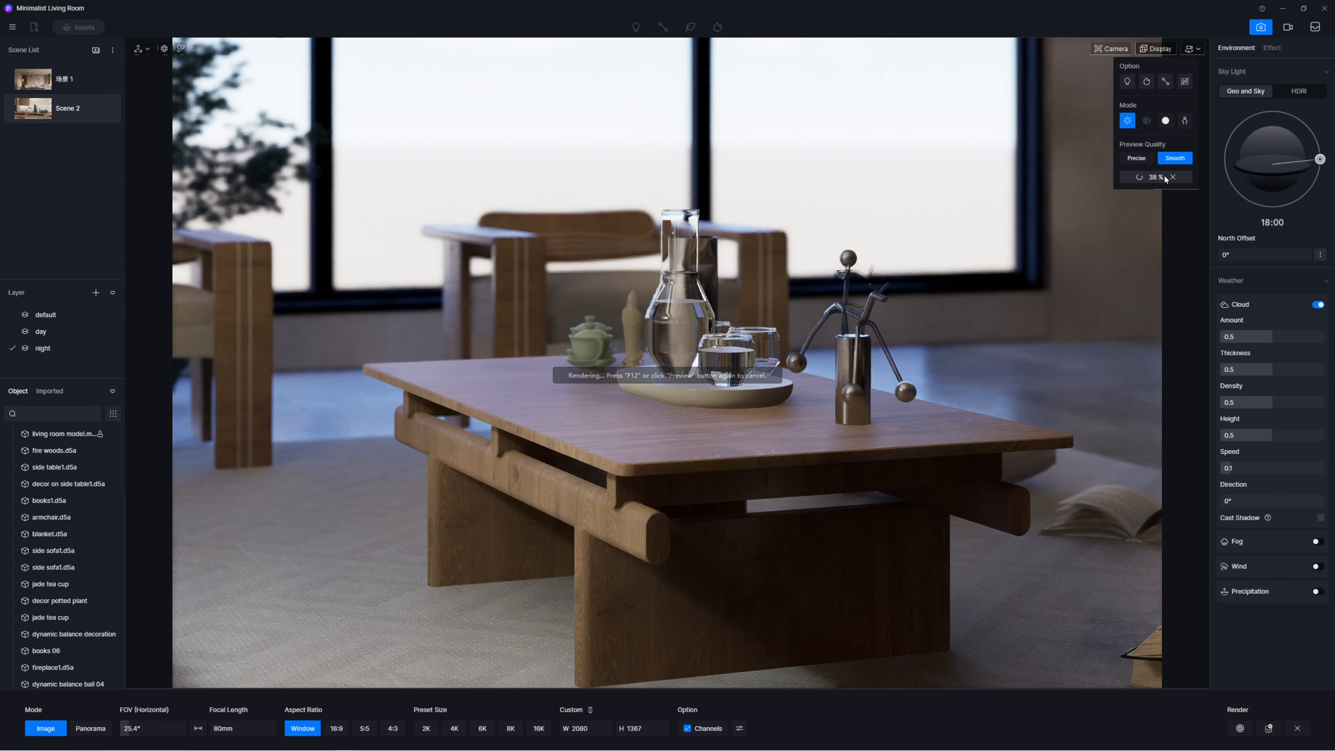
{"action": "right_click_drag", "start_coordinate": [1097, 216], "coordinate": [366, 324]}
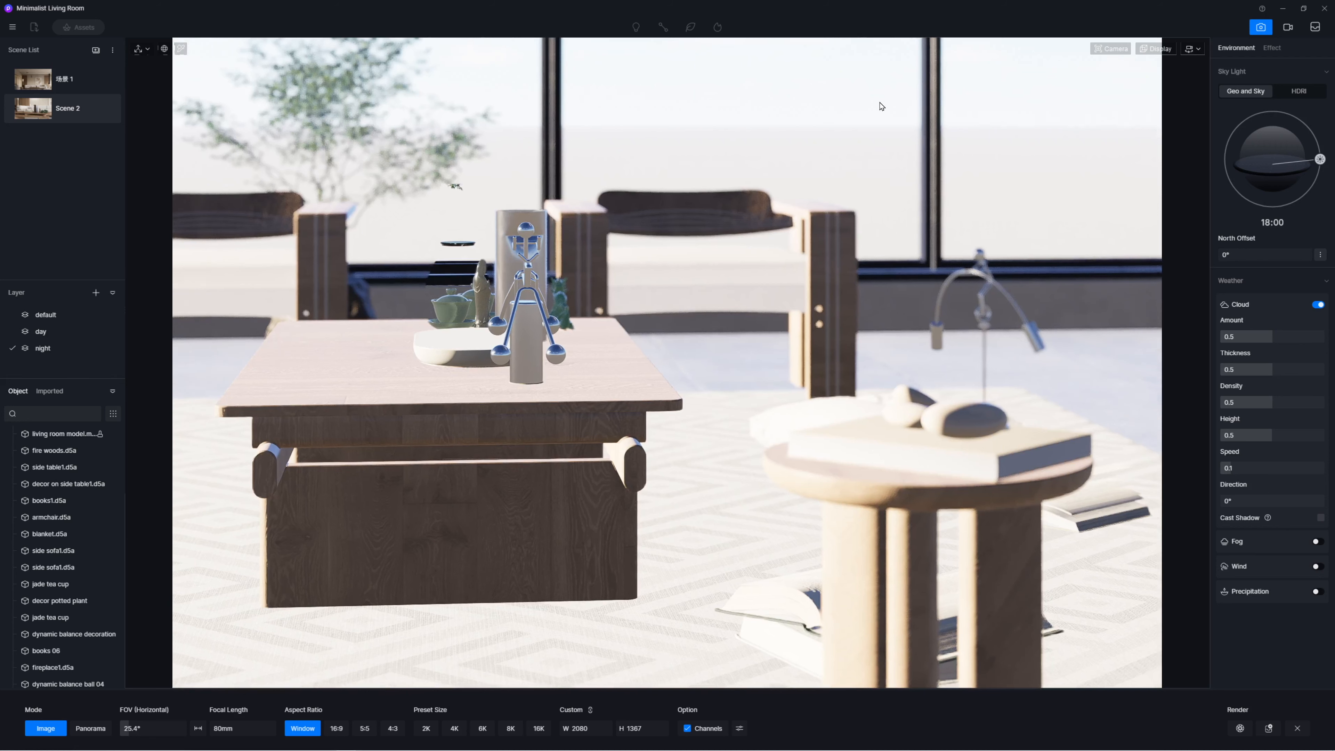
- Run a render preview of the coffee table and round side table, and set the preview quality to Precise
{"action": "left_click", "coordinate": [1159, 50]}
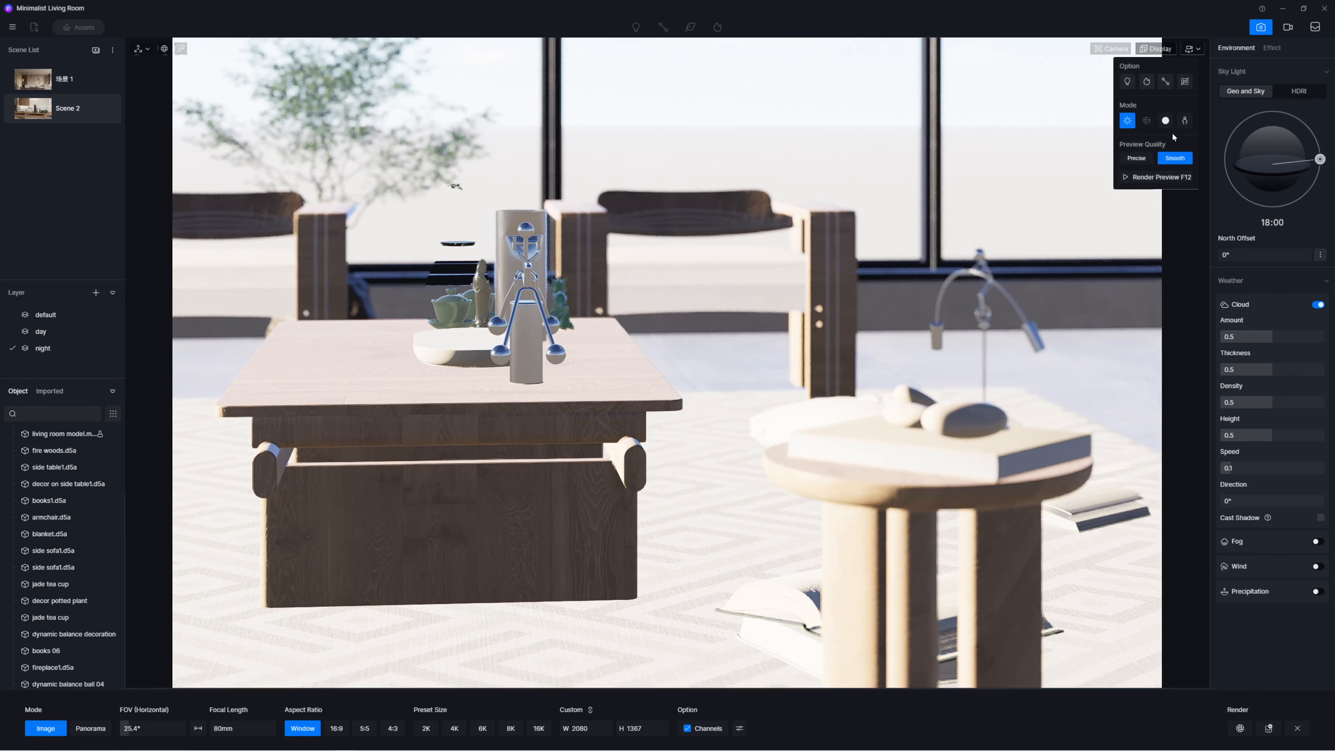
{"action": "left_click", "coordinate": [1162, 177]}
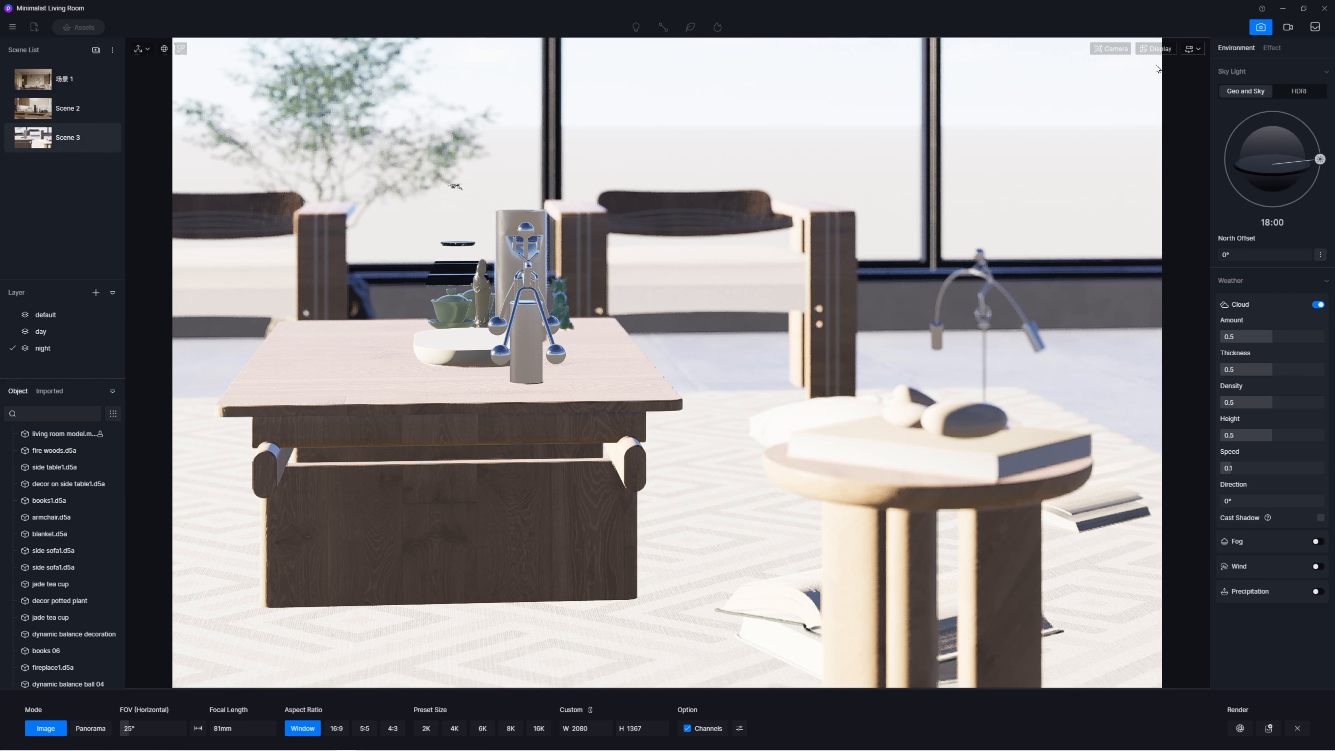
{"action": "left_click", "coordinate": [1158, 50]}
{"action": "left_click", "coordinate": [1137, 160]}
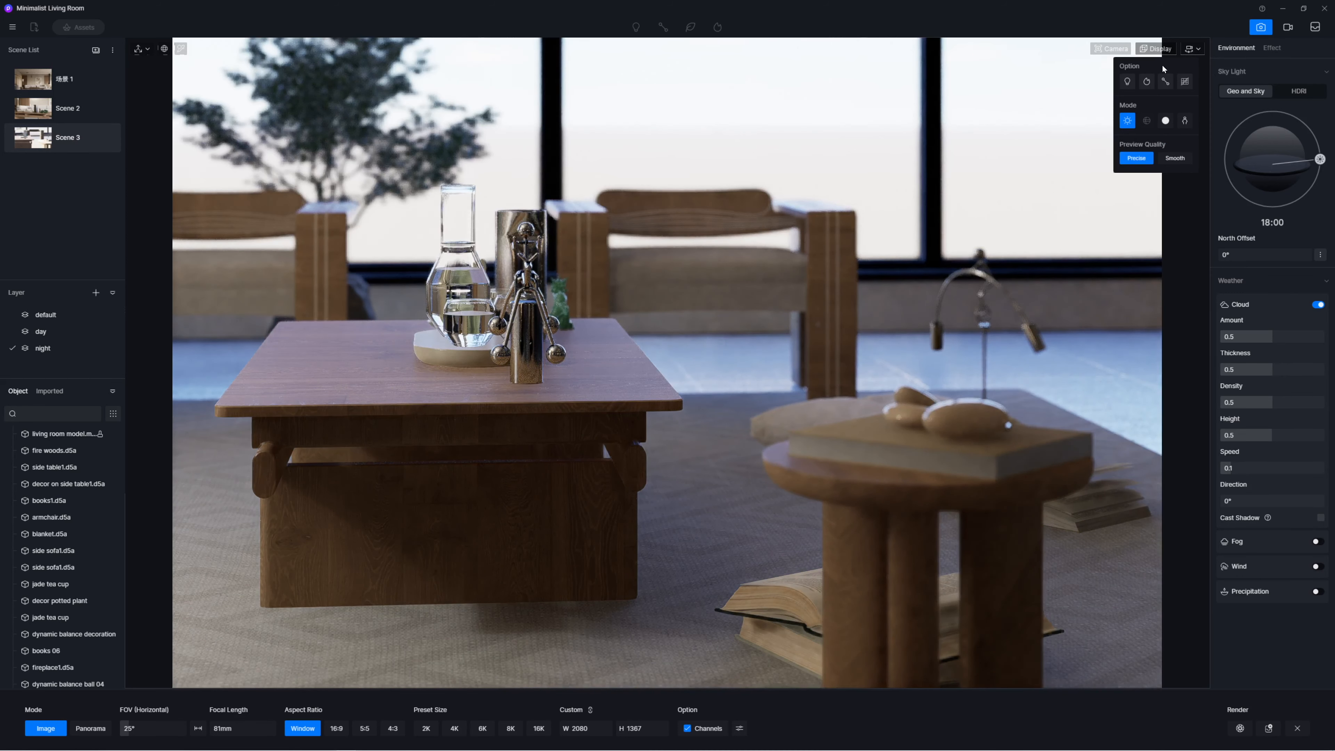
- Turn off the camera's depth of field and update Scene 3 with the current view
{"action": "left_click", "coordinate": [1111, 48]}
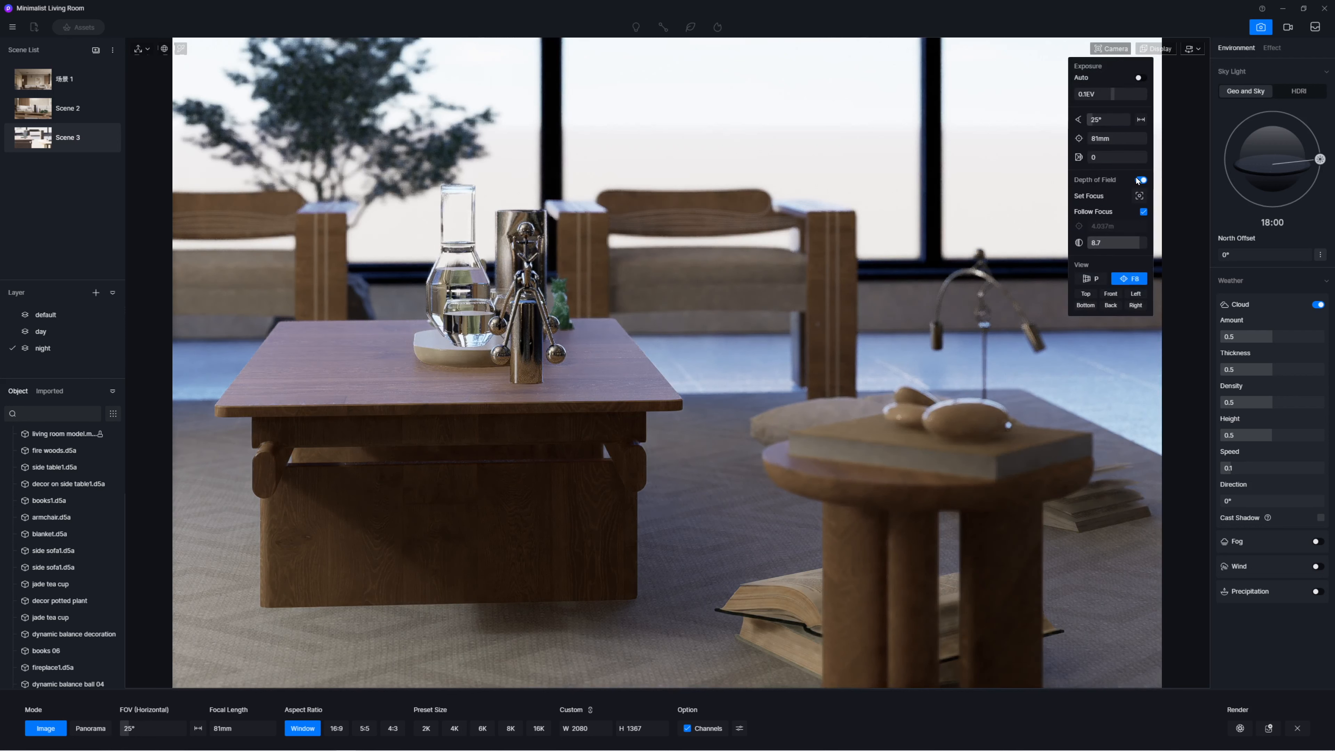
{"action": "left_click", "coordinate": [1140, 181]}
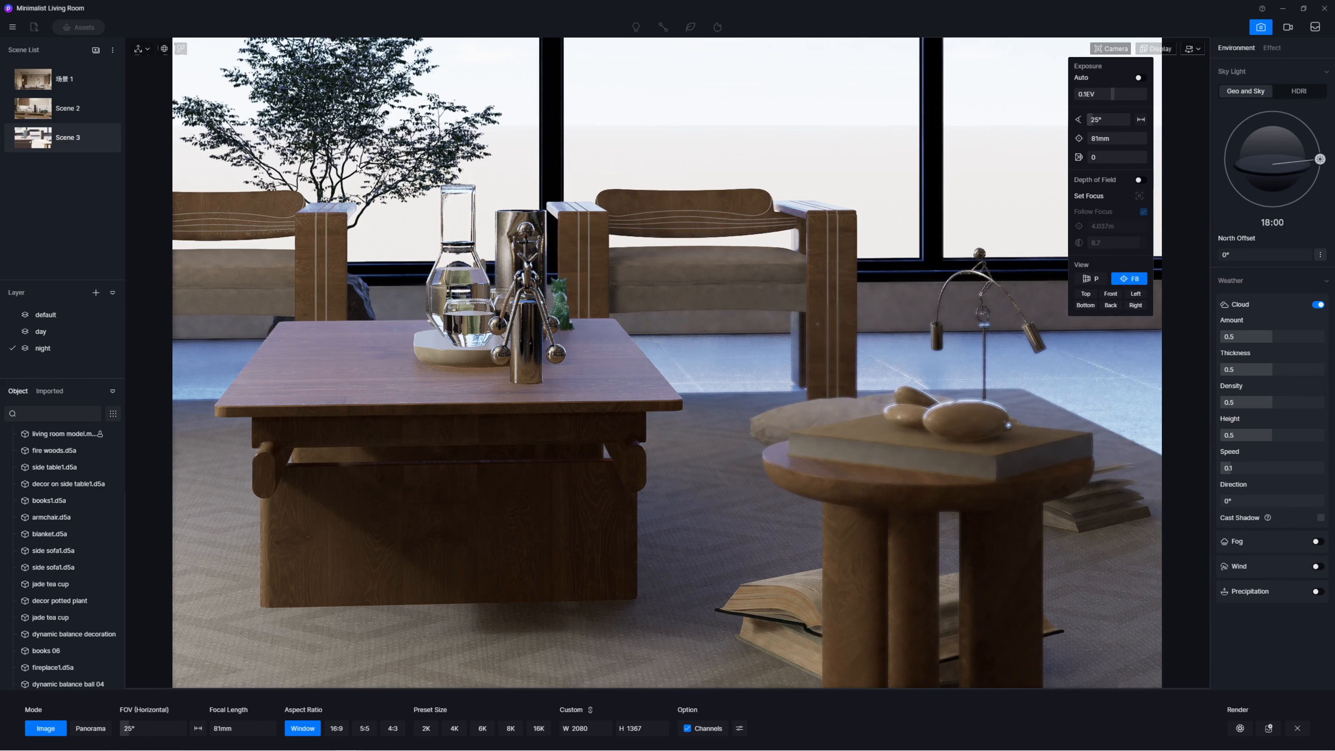
{"action": "left_click", "coordinate": [106, 138]}
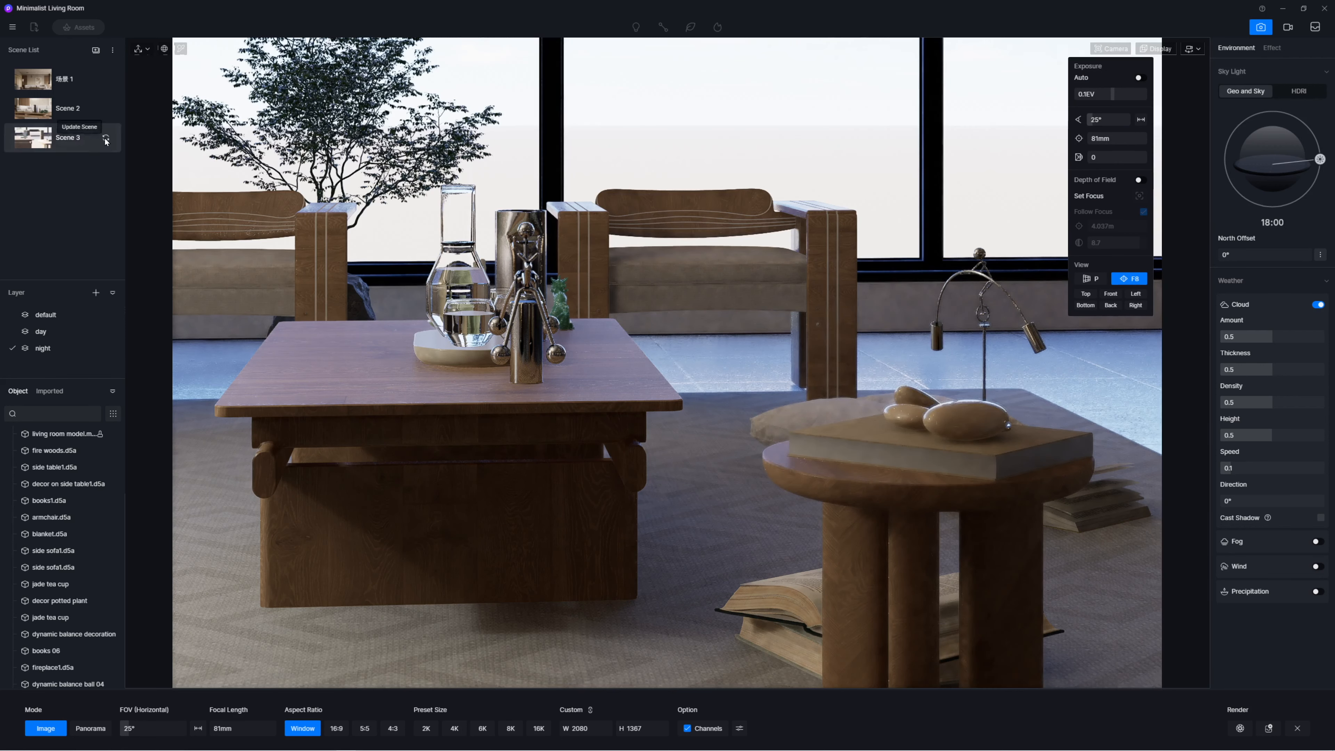
- Move Scene 3 above Scene 2 in the scene list, view the saved scenes, and restore the original order
{"action": "left_click_drag", "start_coordinate": [36, 138], "coordinate": [41, 110]}
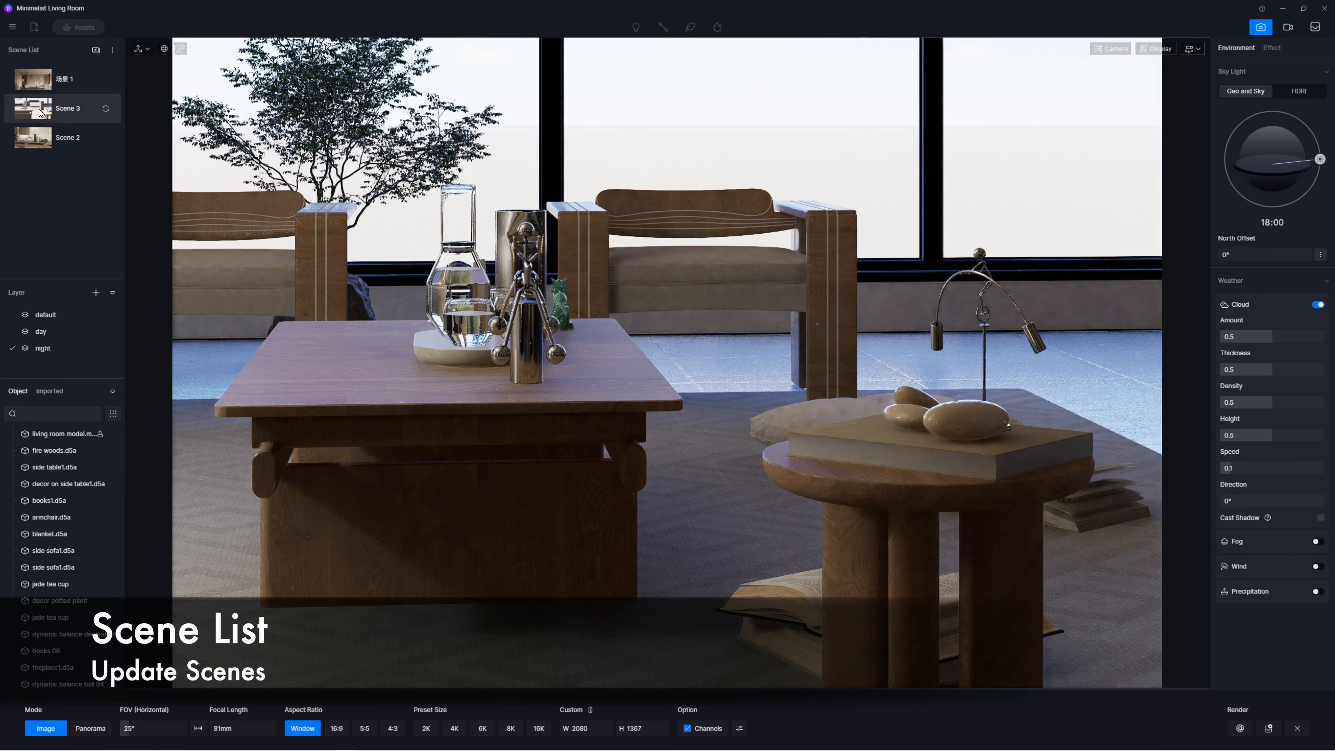
{"action": "left_click", "coordinate": [40, 82]}
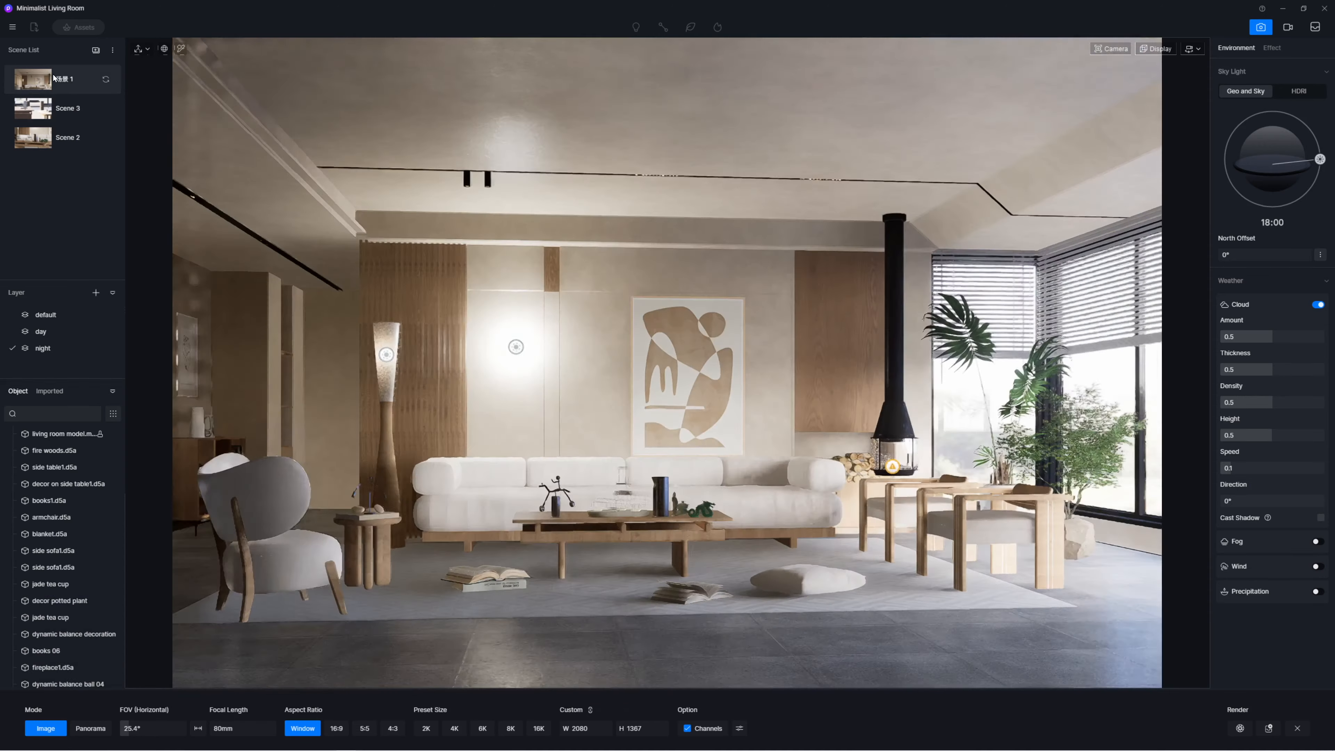
{"action": "left_click", "coordinate": [37, 110]}
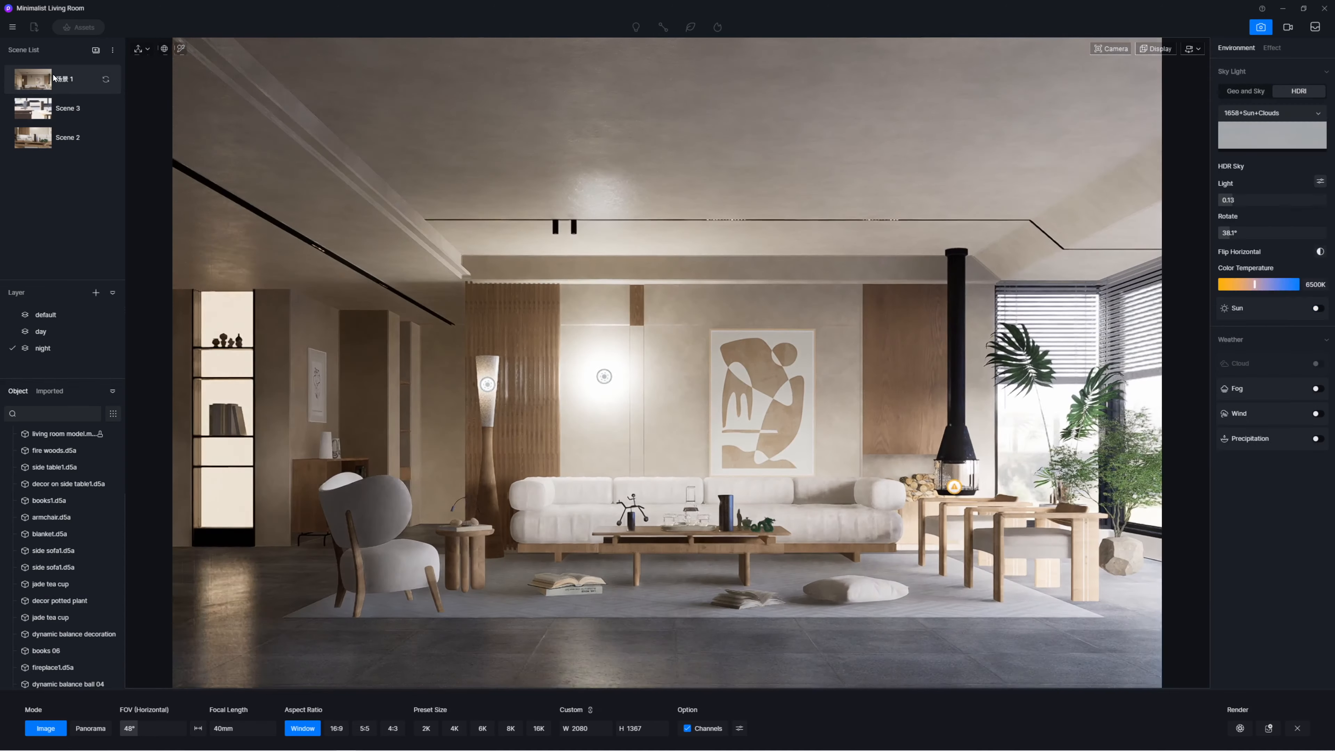
{"action": "left_click_drag", "start_coordinate": [39, 136], "coordinate": [44, 115]}
{"action": "left_click", "coordinate": [42, 114]}
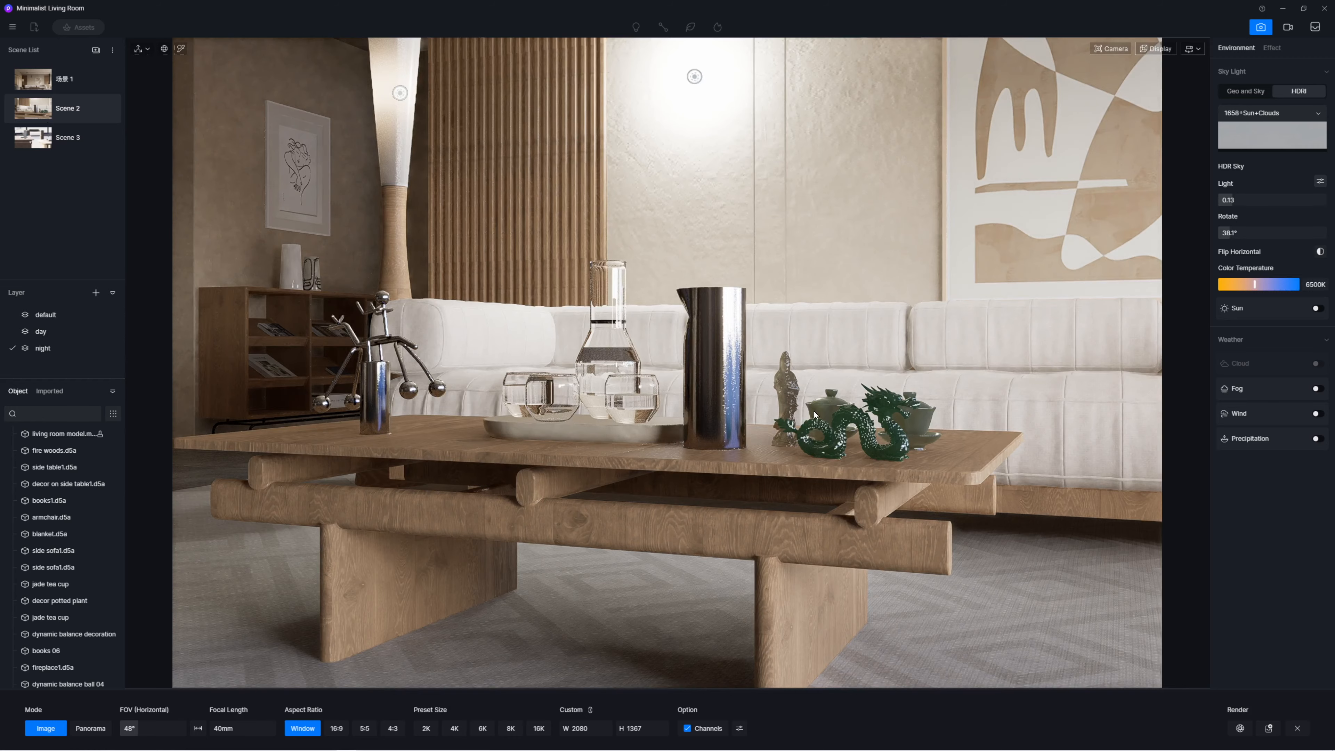
- Recall Scene 3 and set its clouds to amount 0.4, density 0.28, height 0.4 and speed 0.28
{"action": "left_click", "coordinate": [39, 139]}
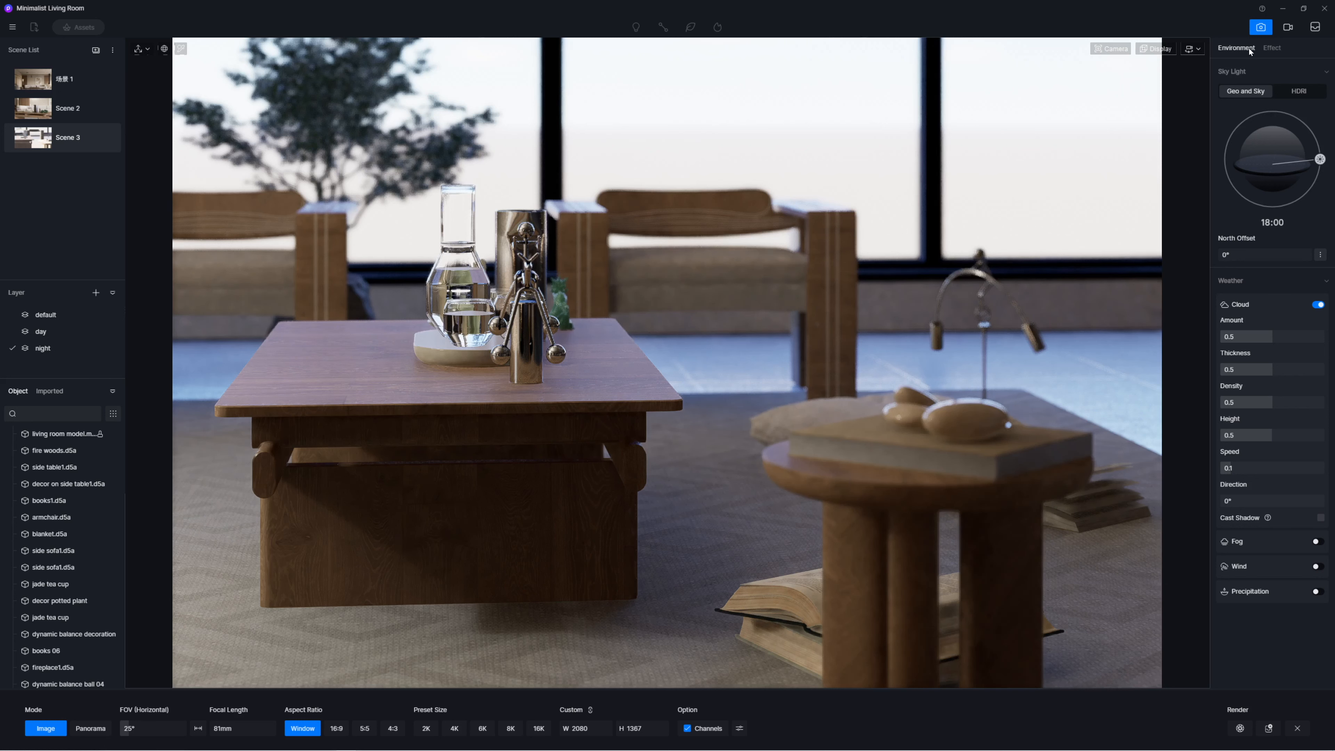
{"action": "mouse_move", "coordinate": [1272, 336]}
{"action": "left_mouse_down"}
{"action": "mouse_move", "coordinate": [1297, 336]}
{"action": "mouse_move", "coordinate": [1262, 337]}
{"action": "left_mouse_up"}
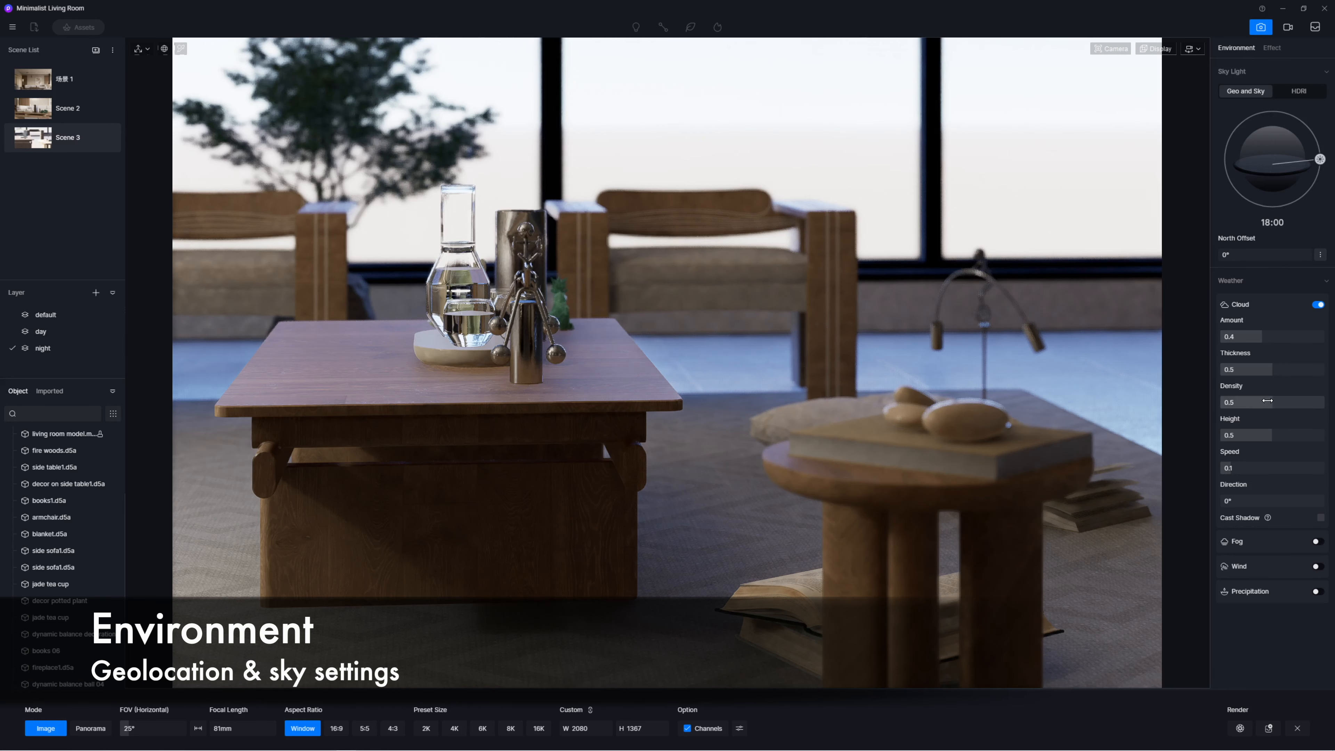
{"action": "left_click_drag", "start_coordinate": [1268, 402], "coordinate": [1262, 435]}
{"action": "left_click_drag", "start_coordinate": [1227, 468], "coordinate": [1249, 468]}
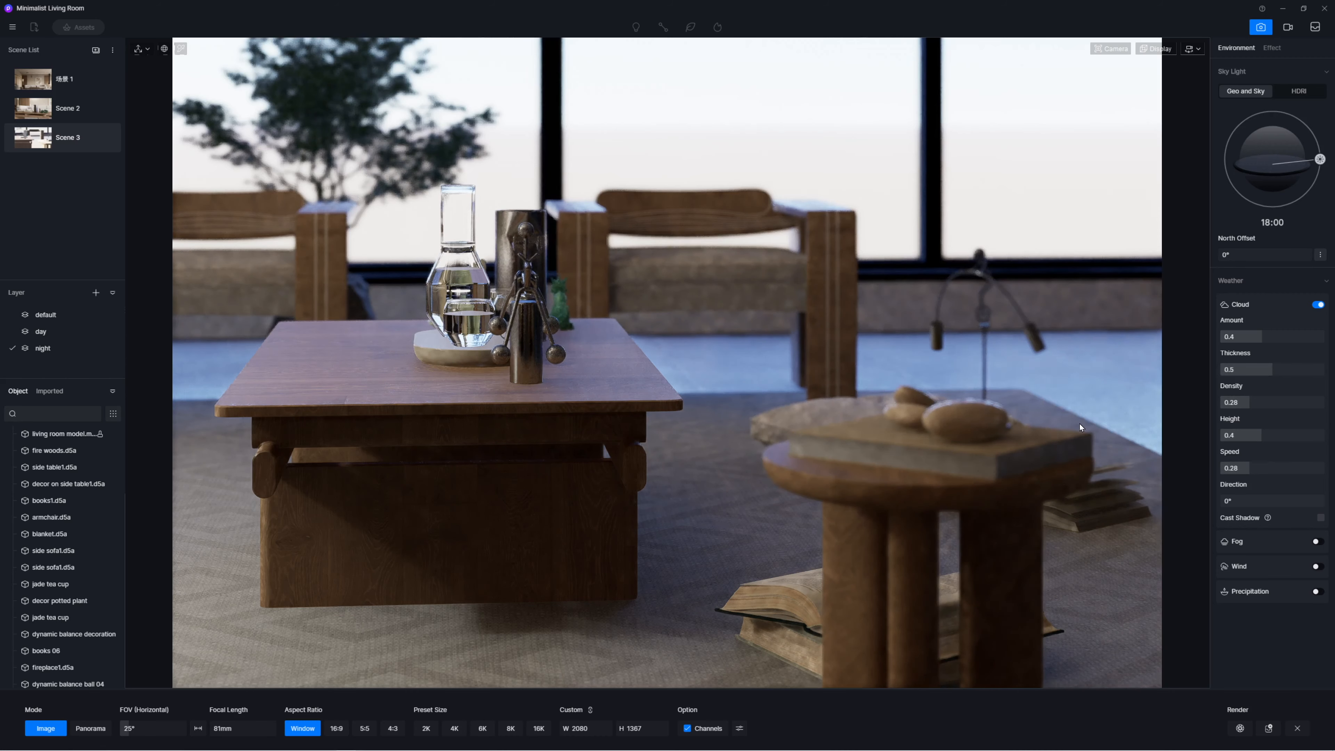
- View the wooden armchairs beside the window and fireplace from a few camera positions
{"action": "right_click_drag", "start_coordinate": [921, 332], "coordinate": [328, 298]}
{"action": "key", "text": "w"}
{"action": "key", "text": "s"}
{"action": "right_click_drag", "start_coordinate": [574, 329], "coordinate": [486, 244]}
{"action": "key", "text": "s"}
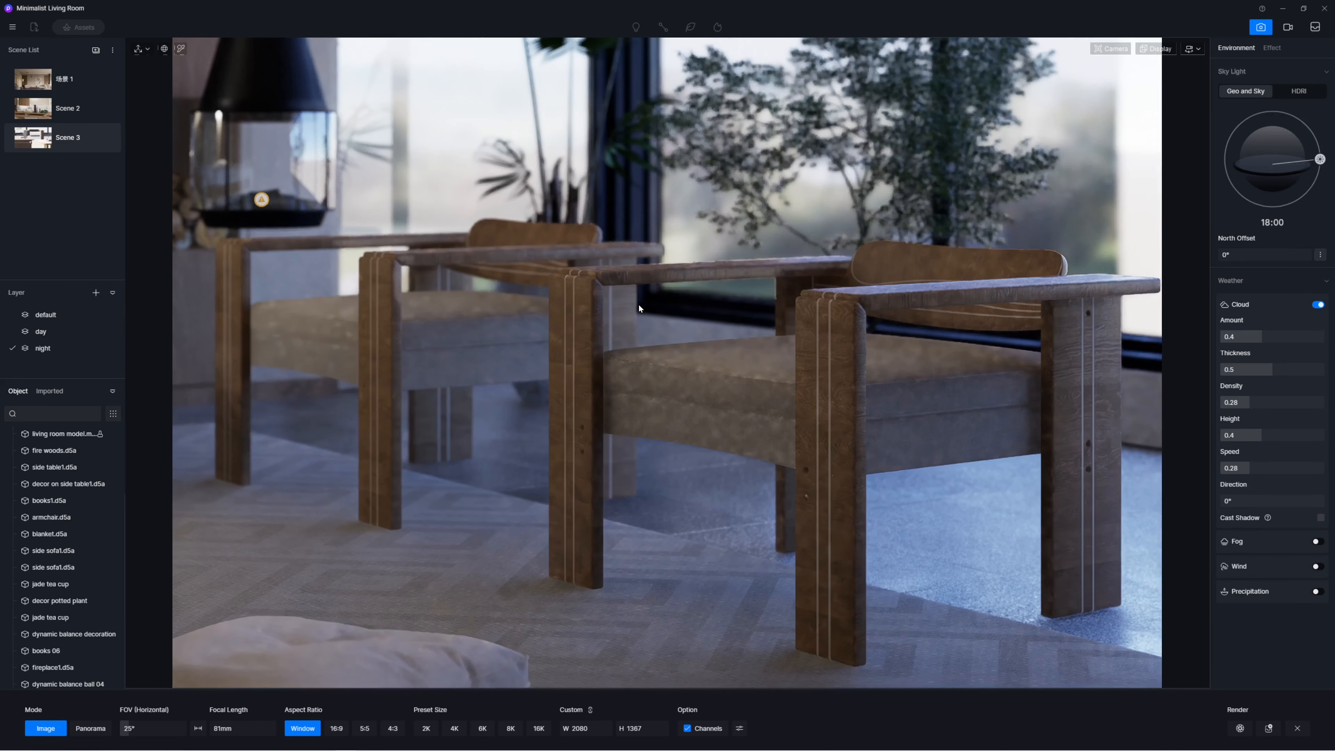
{"action": "key", "text": "d"}
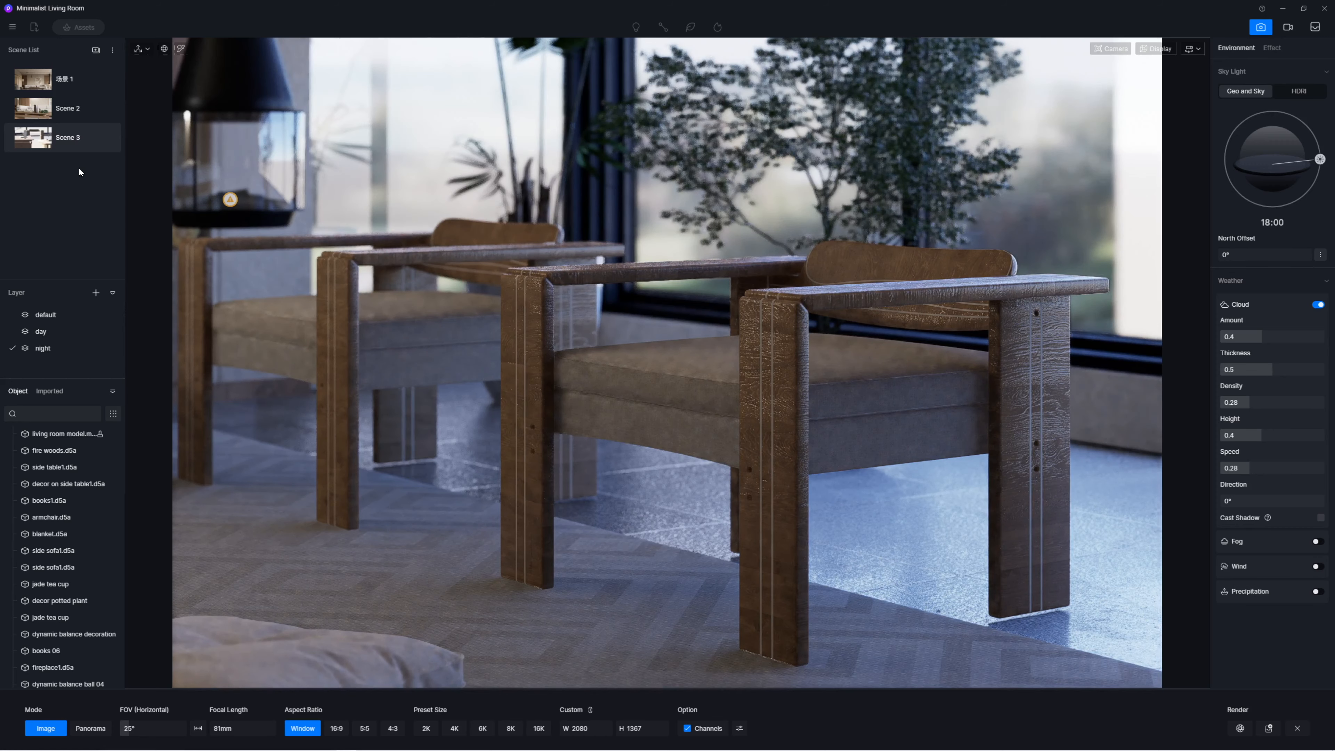
- Recall Scene 2, try the 16:9 and 5:5 aspect ratios, and return the aspect ratio to Window
{"action": "left_click", "coordinate": [57, 119]}
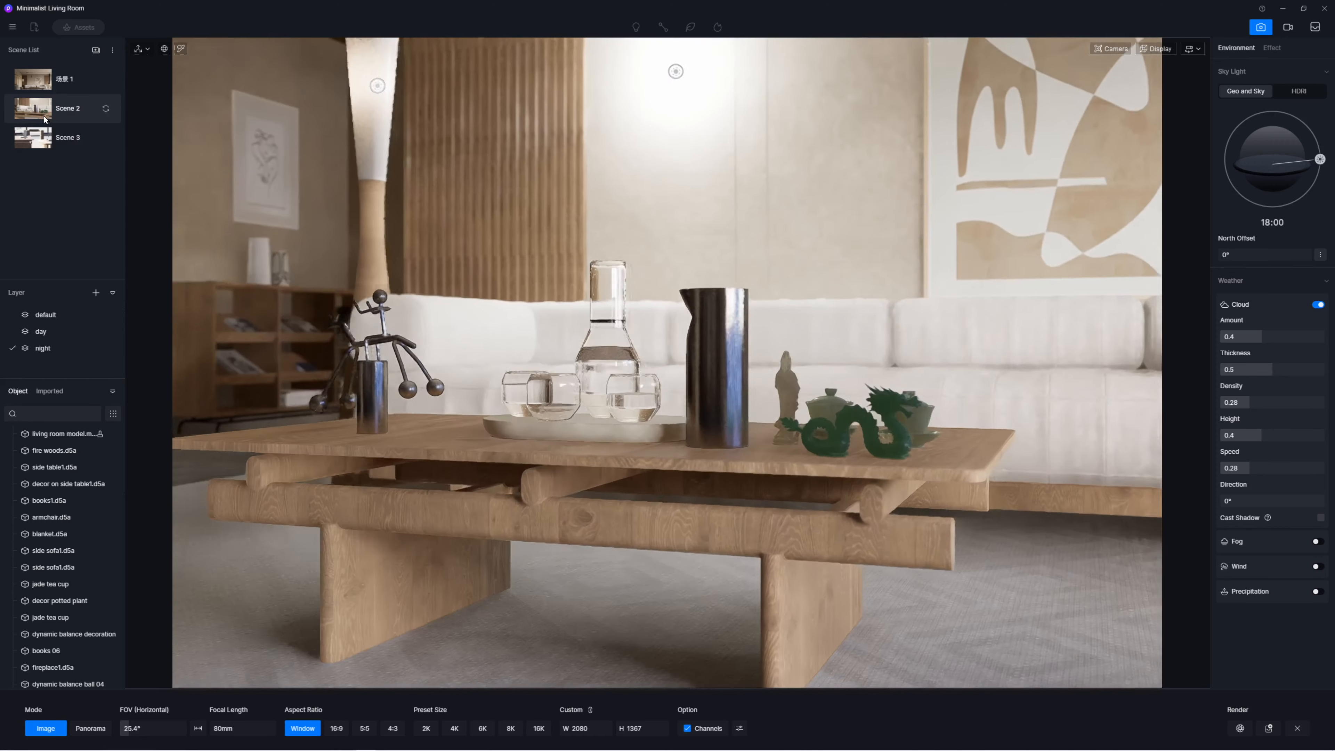
{"action": "left_click", "coordinate": [336, 729]}
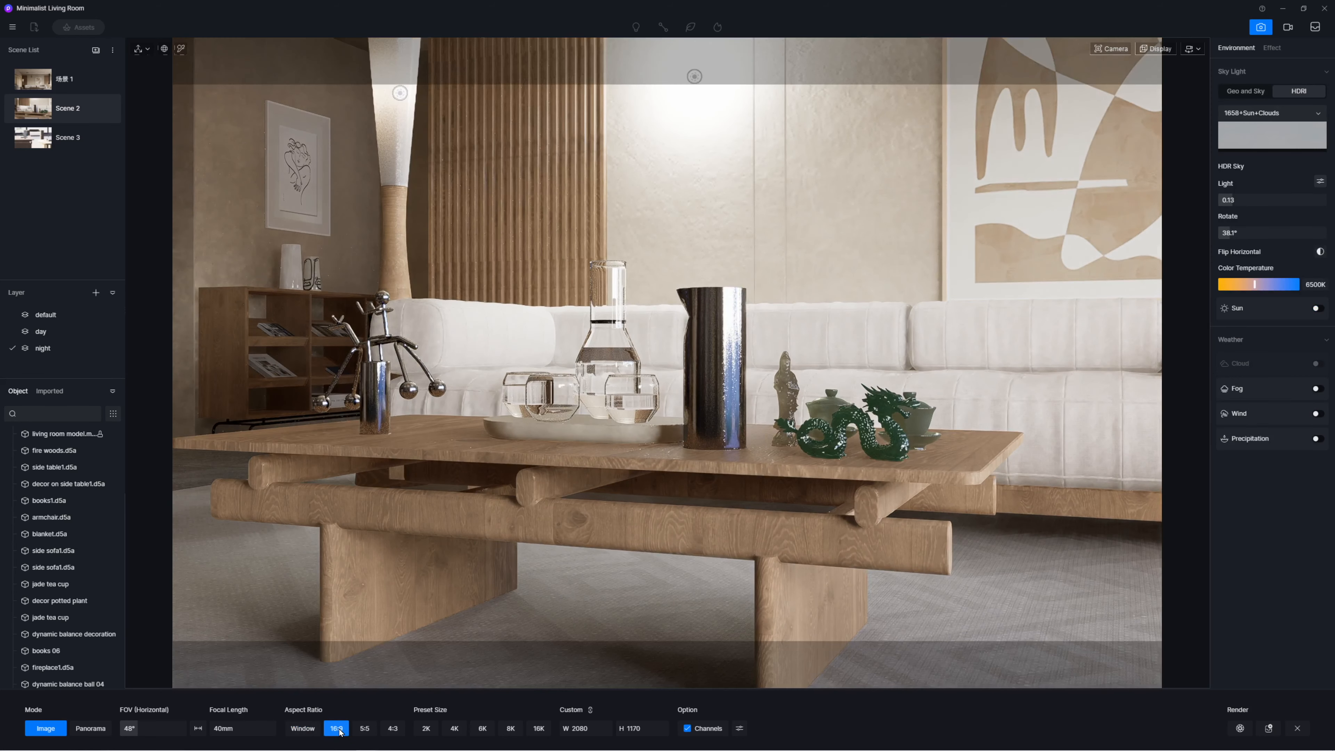
{"action": "left_click", "coordinate": [365, 729]}
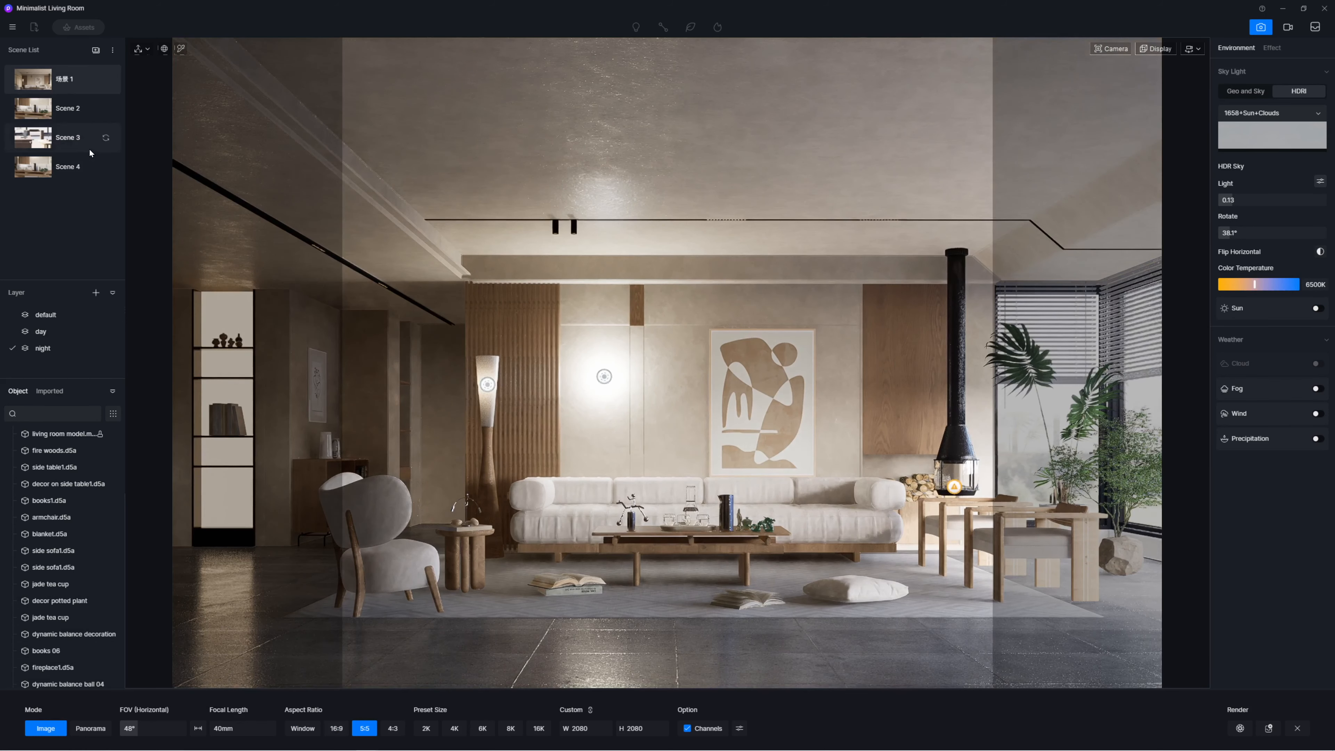
{"action": "left_click", "coordinate": [336, 728]}
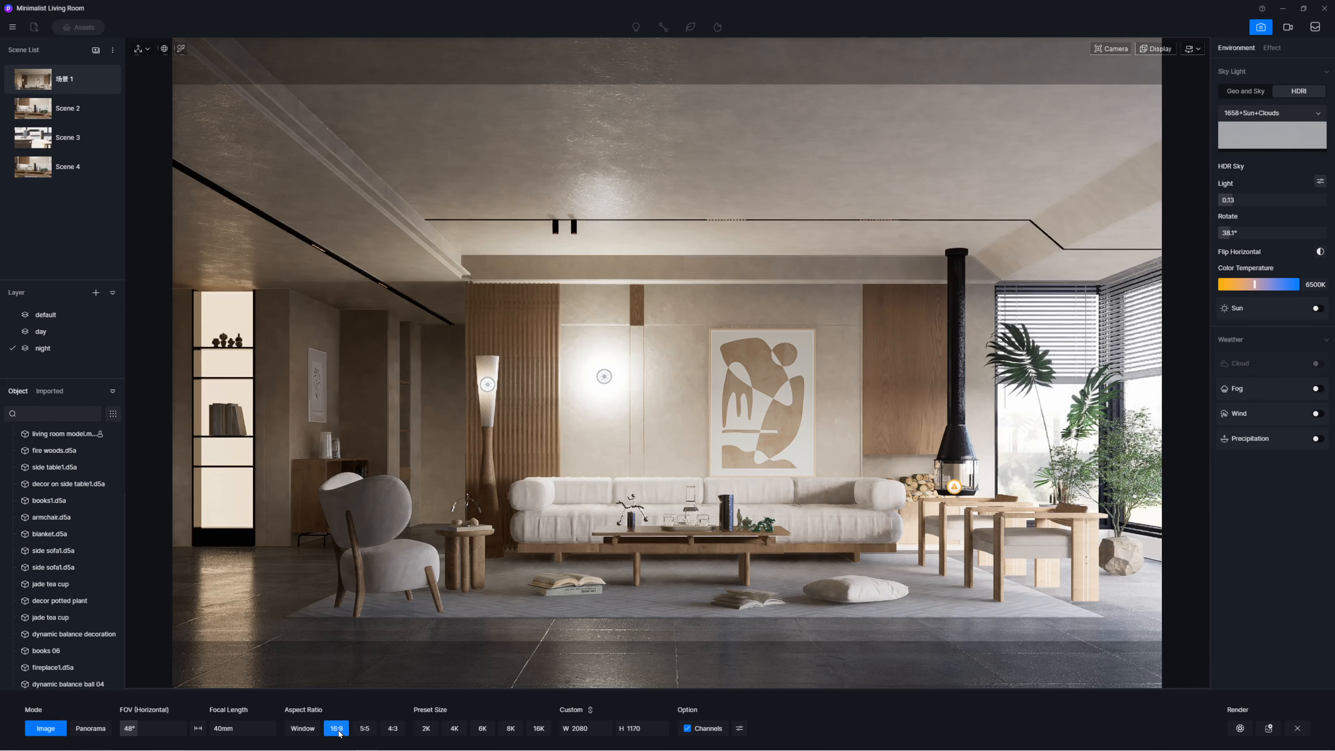
{"action": "left_click", "coordinate": [303, 729]}
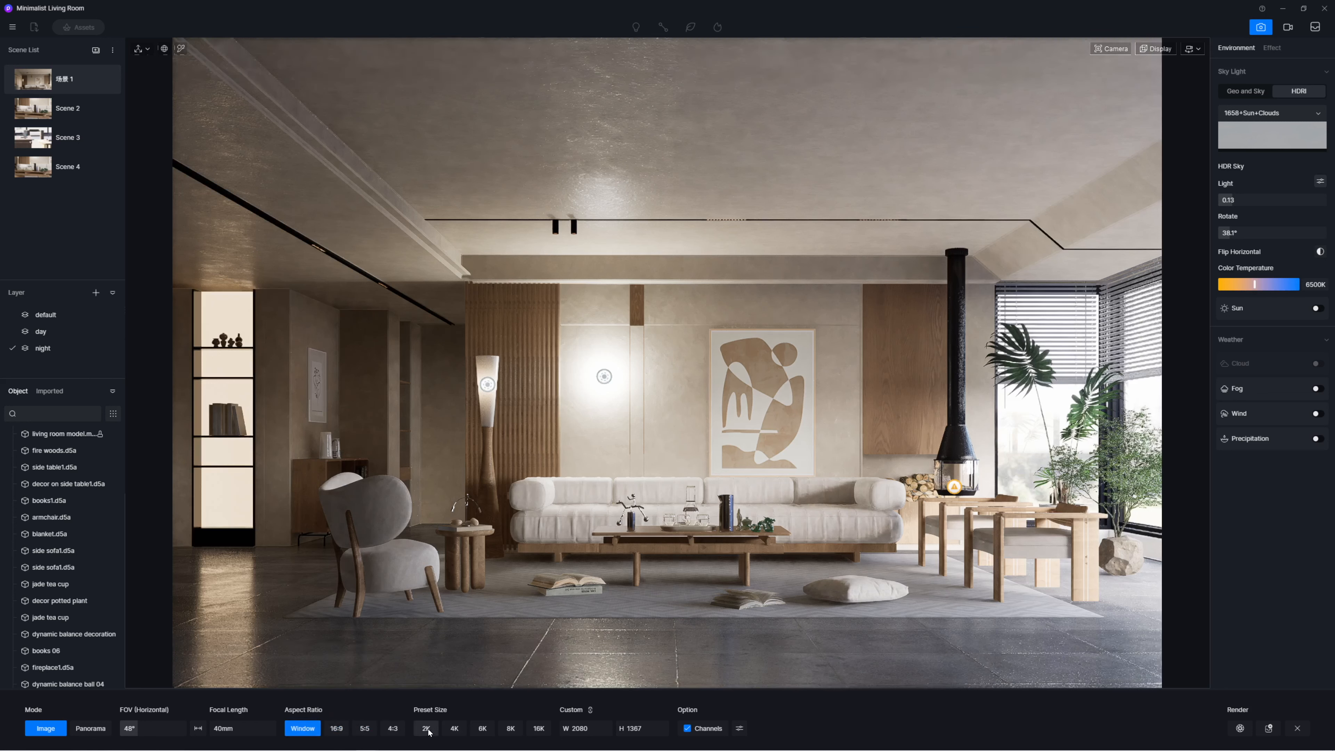
- Try the 6K preset image size and settle on 4K for the output
{"action": "left_click", "coordinate": [454, 729]}
{"action": "left_click", "coordinate": [476, 732]}
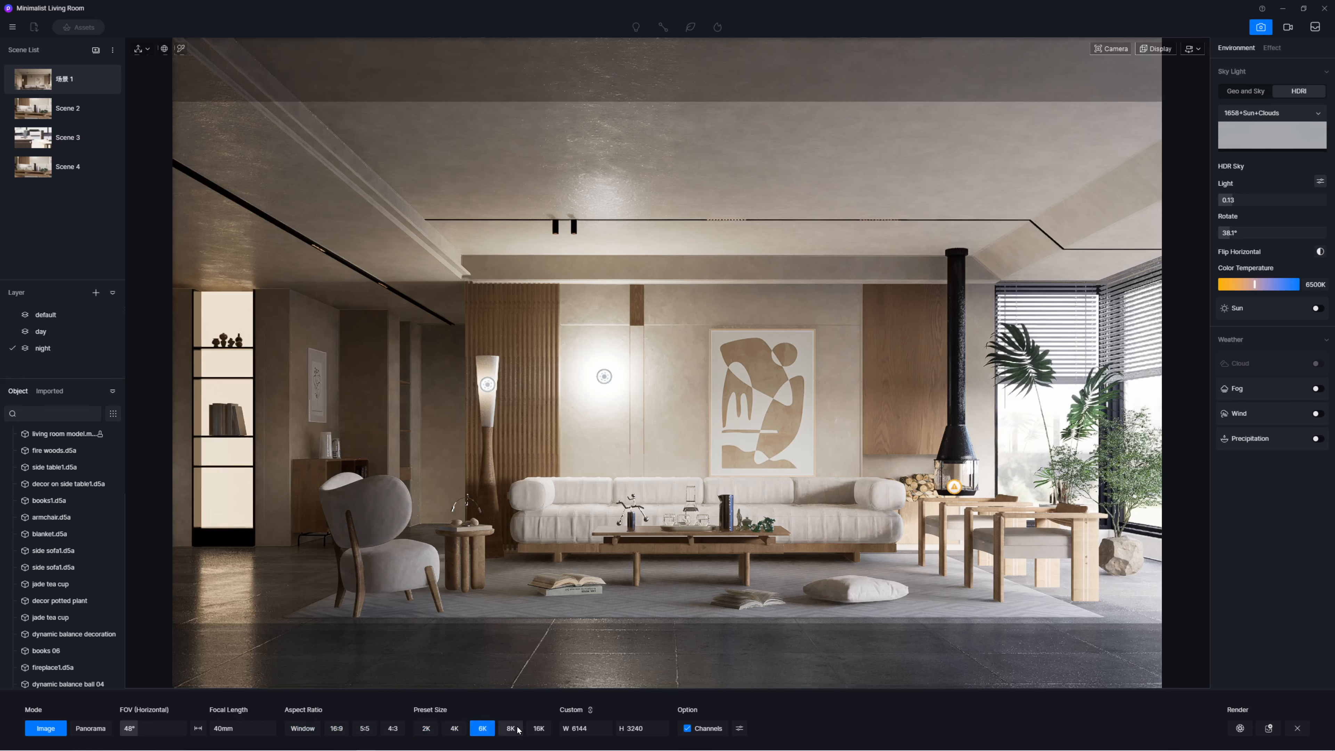
{"action": "left_click", "coordinate": [453, 731]}
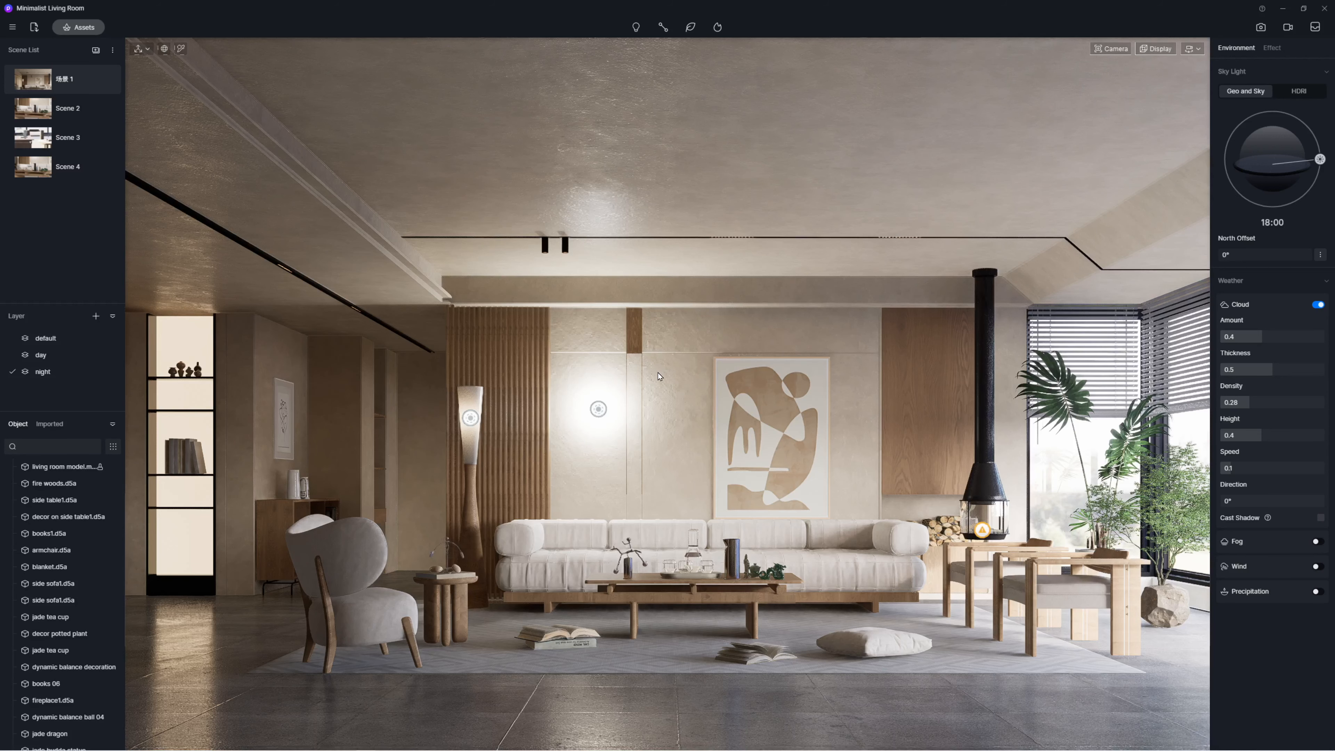
- Recall the first scene in image render mode and start a direct render, cancelling at the choice of save location
{"action": "left_click", "coordinate": [37, 80]}
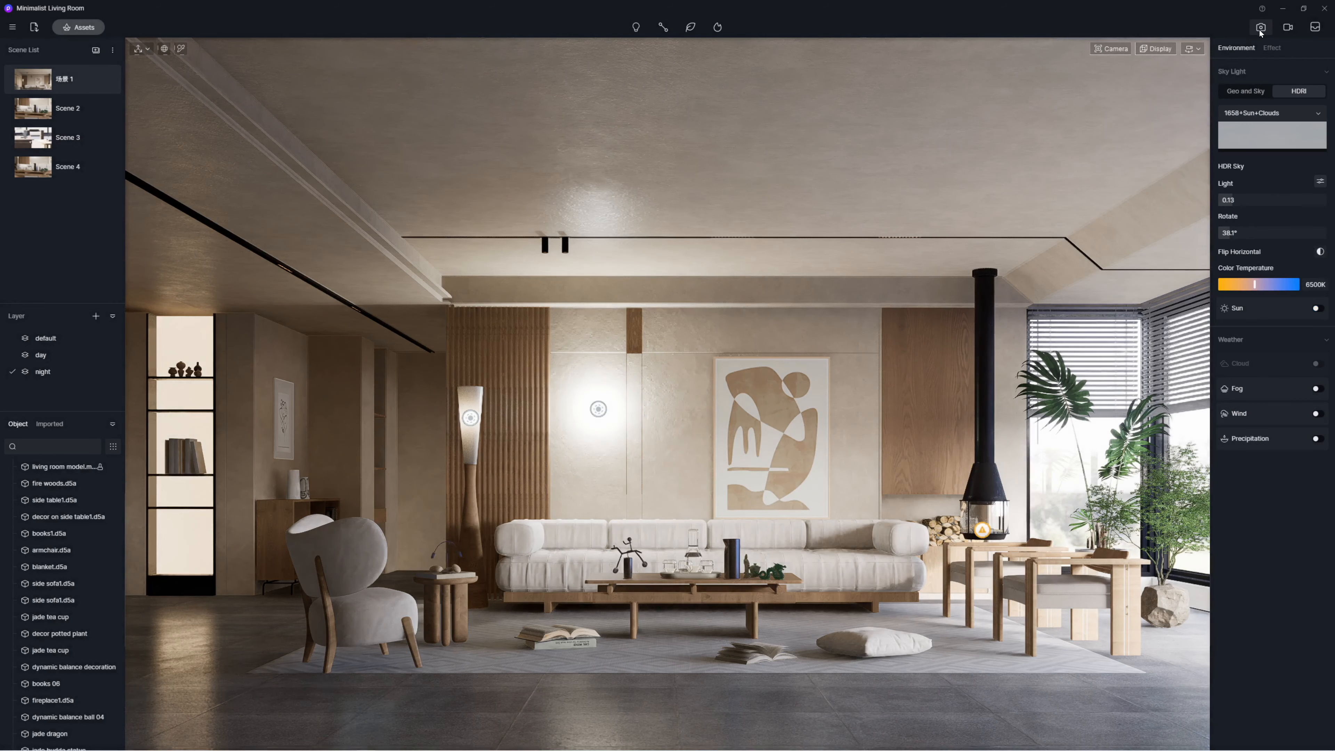
{"action": "left_click", "coordinate": [1261, 28]}
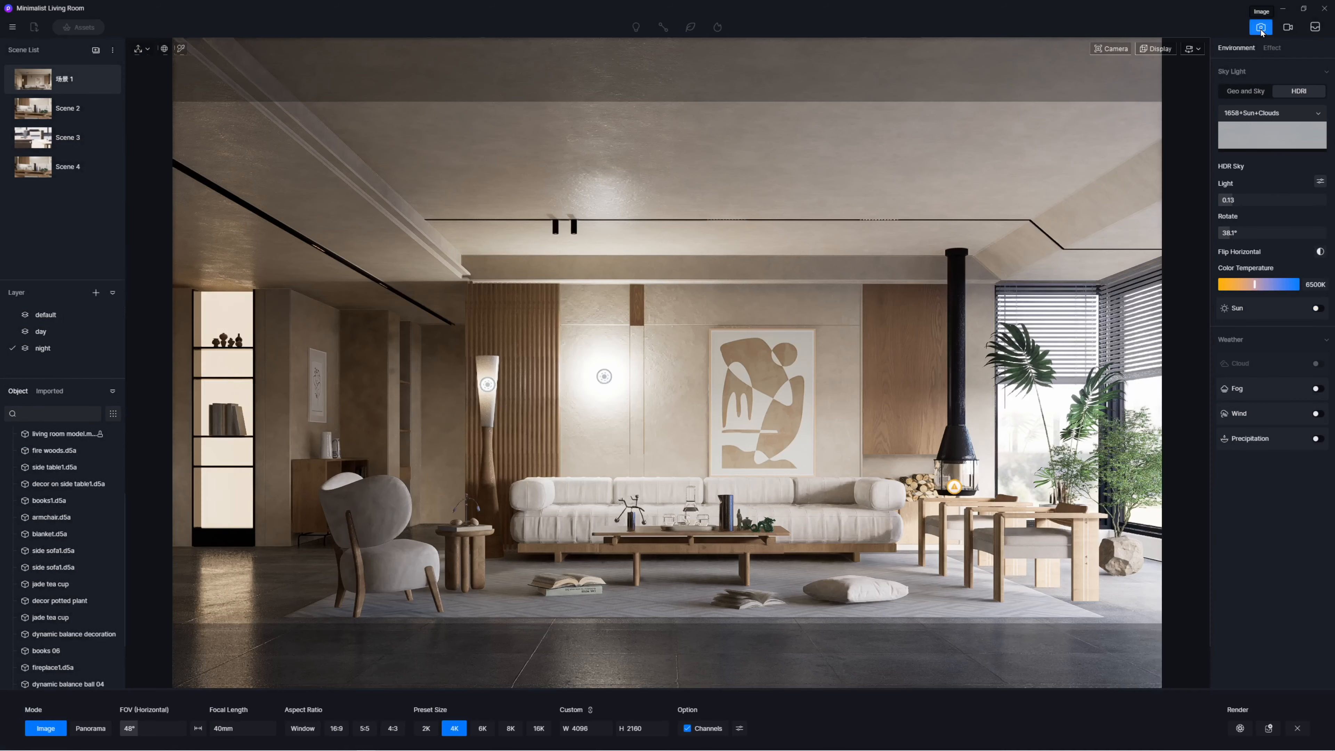
{"action": "left_click", "coordinate": [1240, 728]}
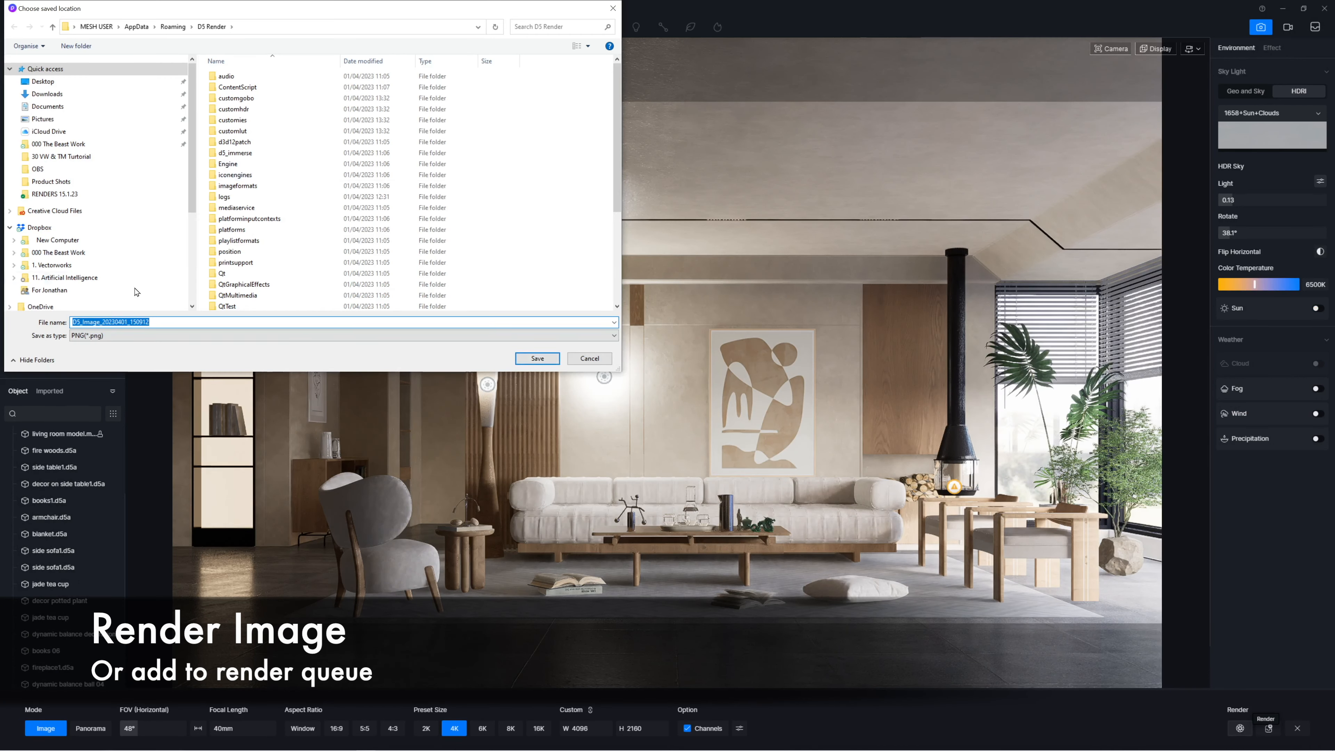
{"action": "left_click", "coordinate": [590, 358]}
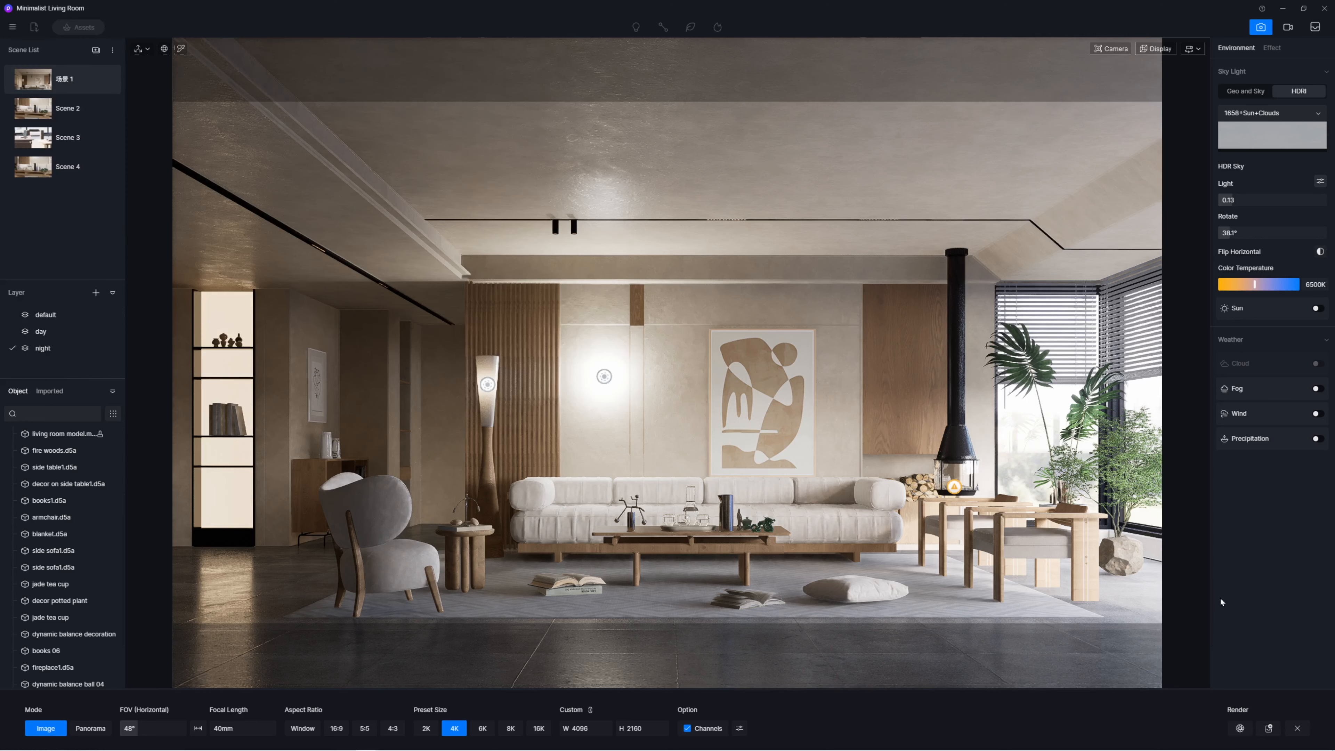
- Add the 4K image to the render queue and browse to New Volume (D:) for the queue's output location
{"action": "left_click", "coordinate": [1272, 731]}
{"action": "left_click", "coordinate": [1315, 29]}
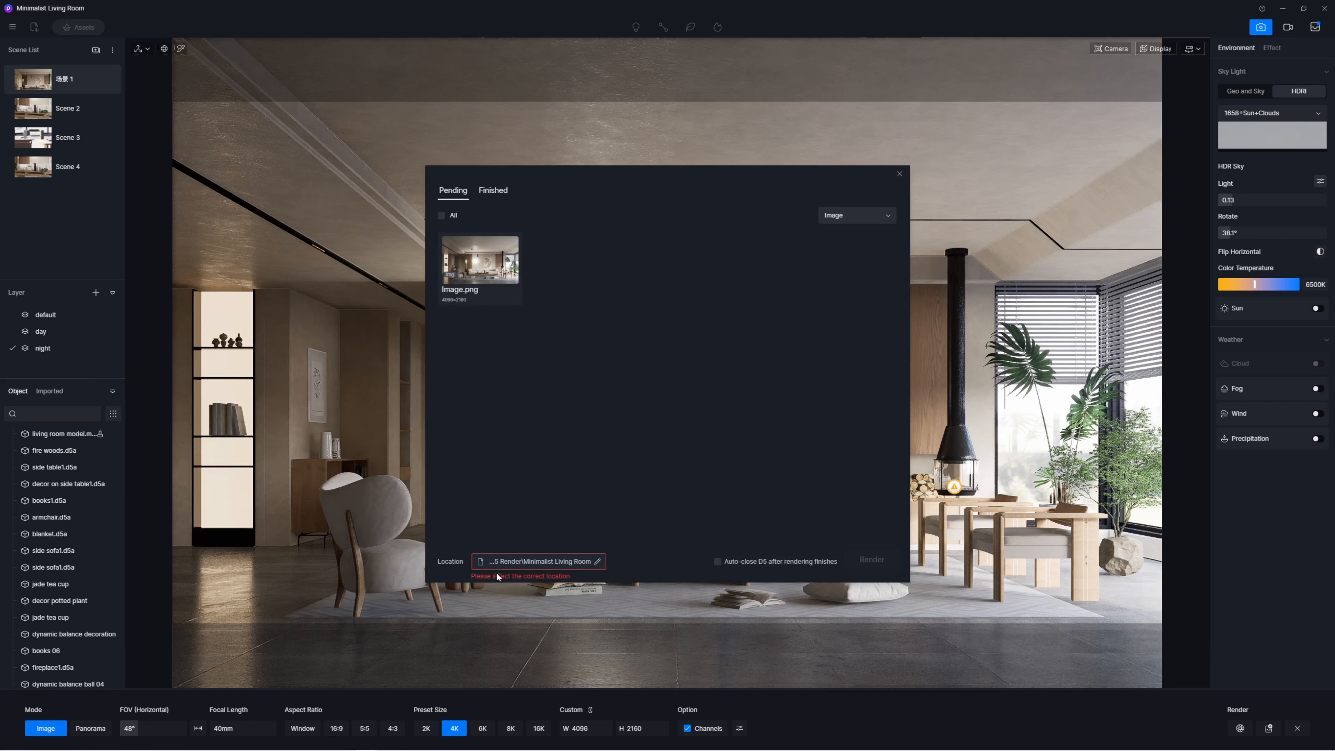
{"action": "left_click", "coordinate": [521, 563]}
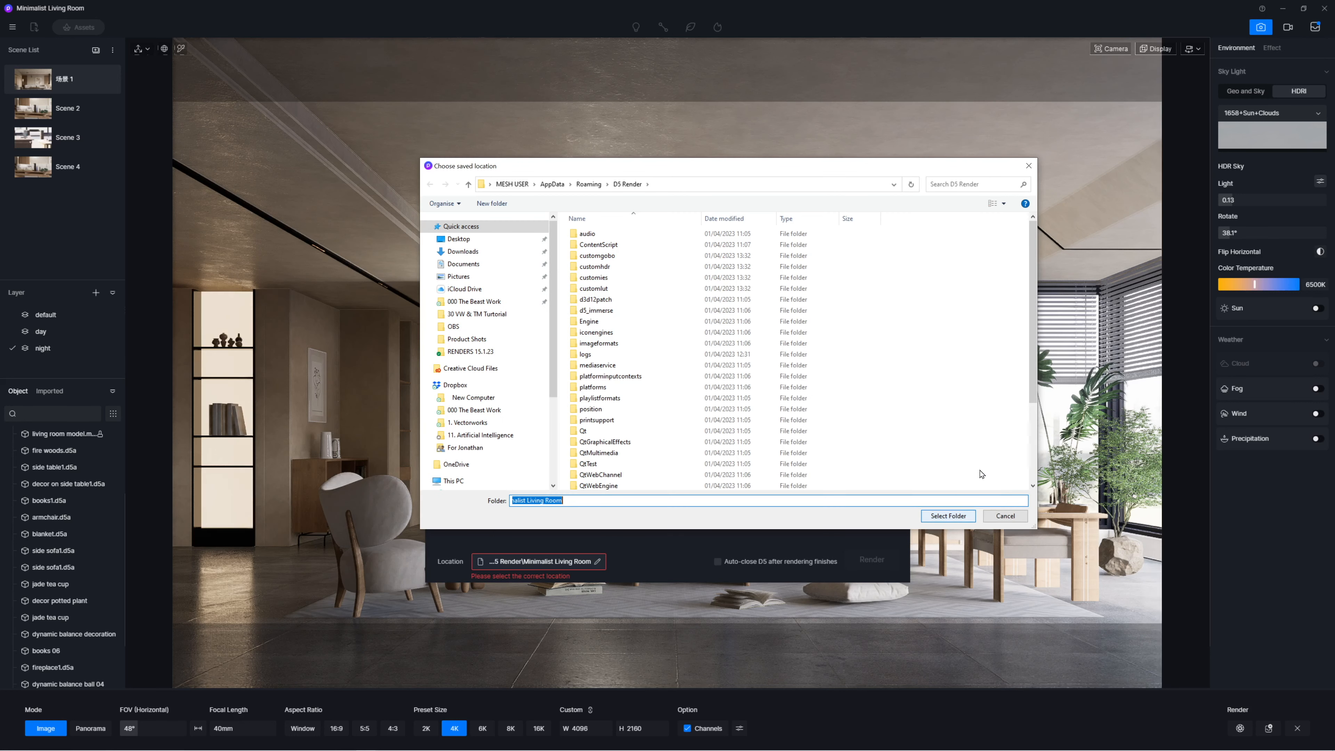
{"action": "scroll", "coordinate": [492, 395], "scroll_direction": "down", "scroll_amount": 4}
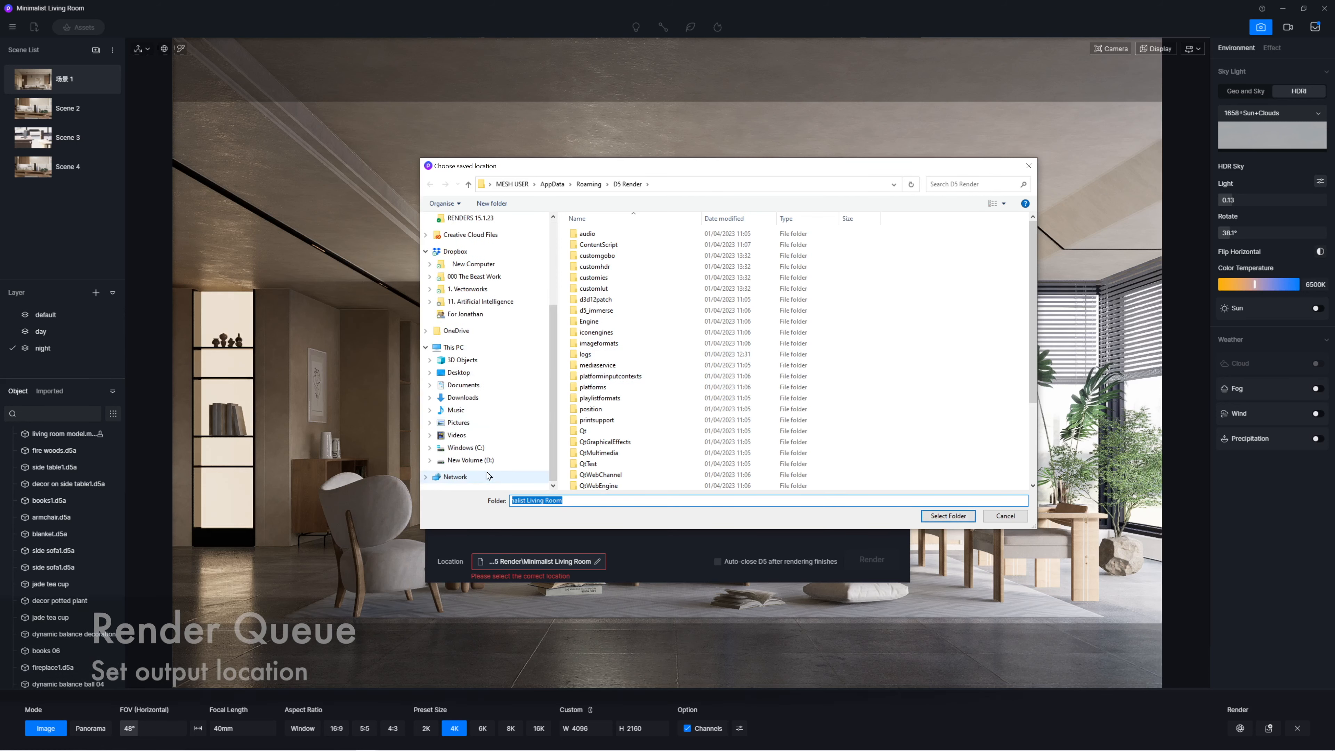
{"action": "left_click", "coordinate": [485, 462]}
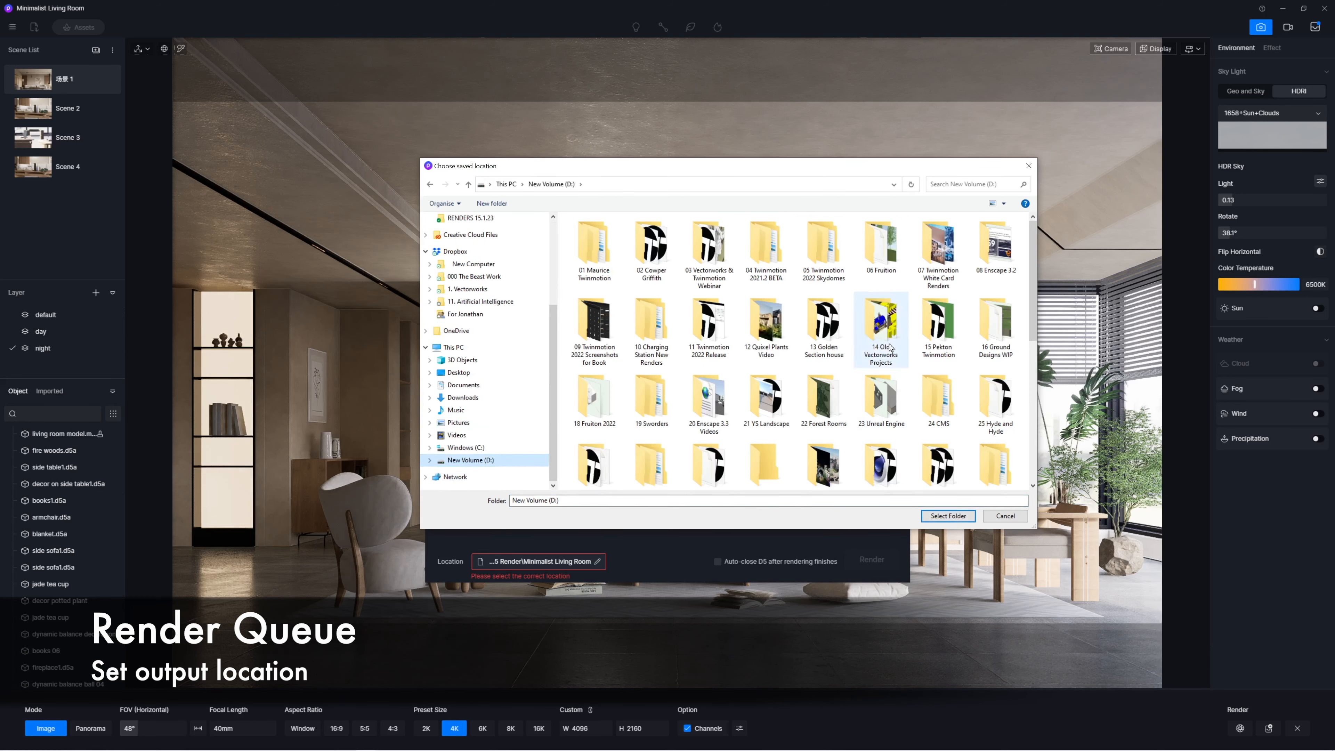
- Create a folder named D5 Render on New Volume (D:) and select it as the render queue's output location
{"action": "left_click_drag", "start_coordinate": [1034, 528], "coordinate": [1212, 749]}
{"action": "right_click", "coordinate": [983, 493]}
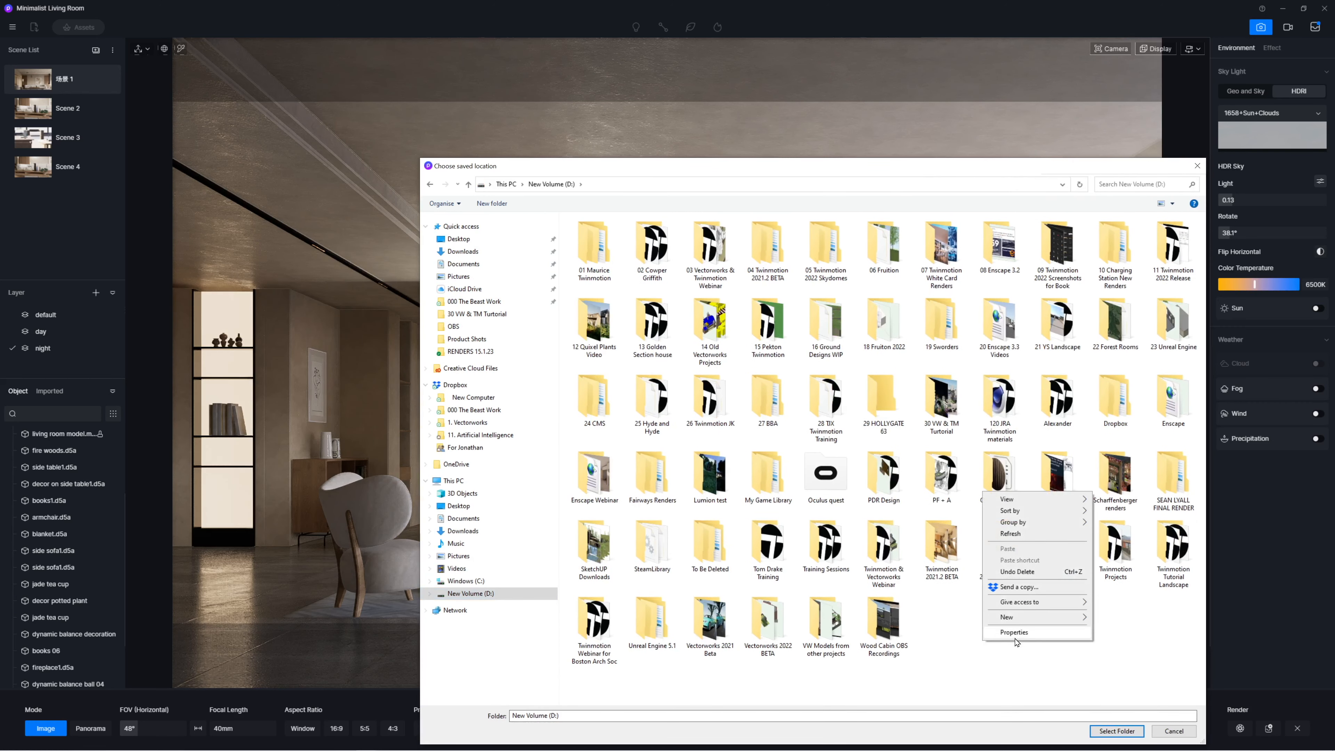
{"action": "mouse_move", "coordinate": [1017, 621]}
{"action": "left_click", "coordinate": [1114, 619]}
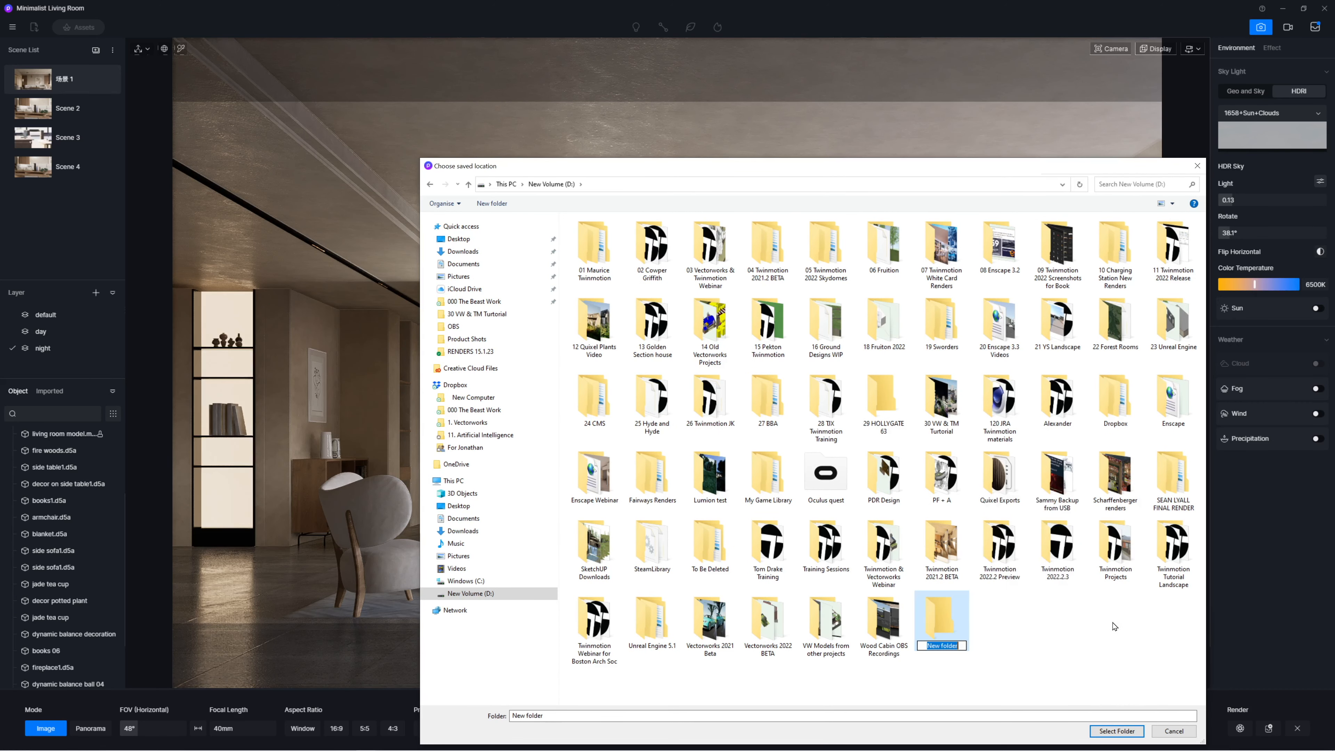
{"action": "type", "text": "D5 Render"}
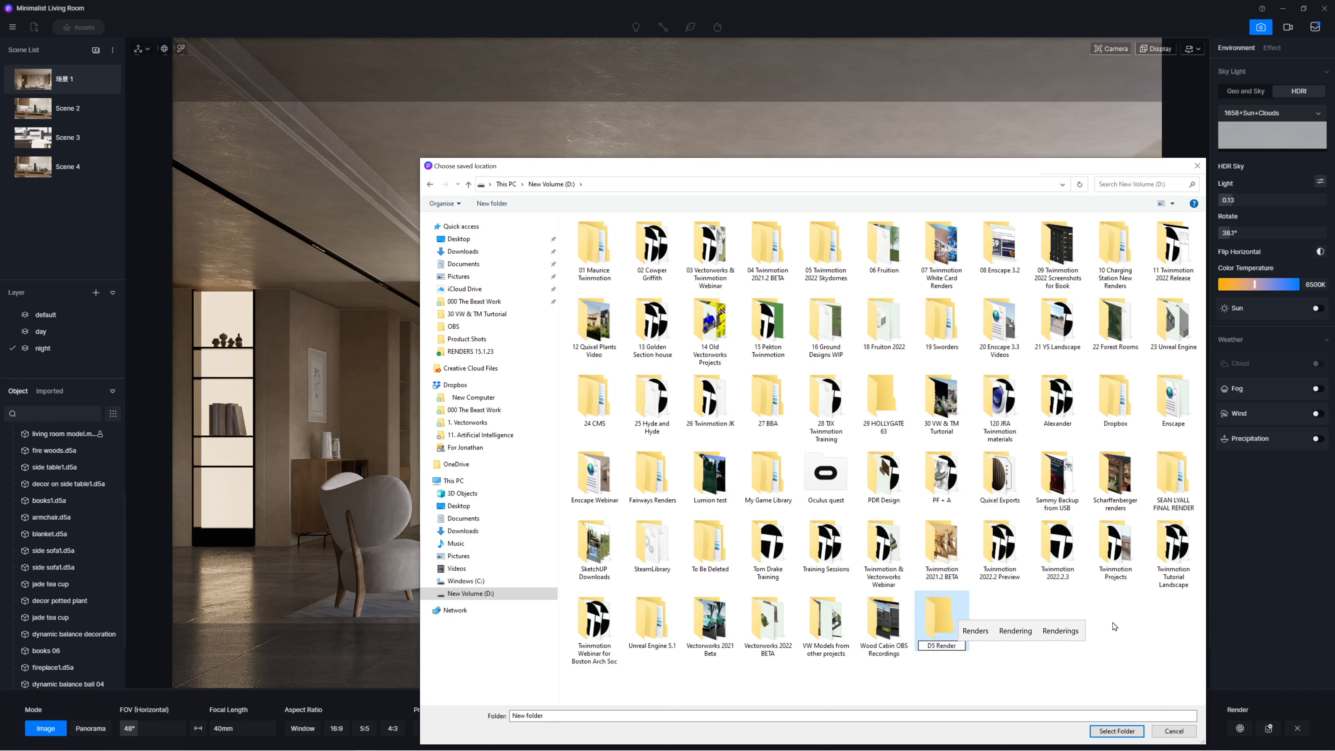
{"action": "double_click", "coordinate": [951, 614]}
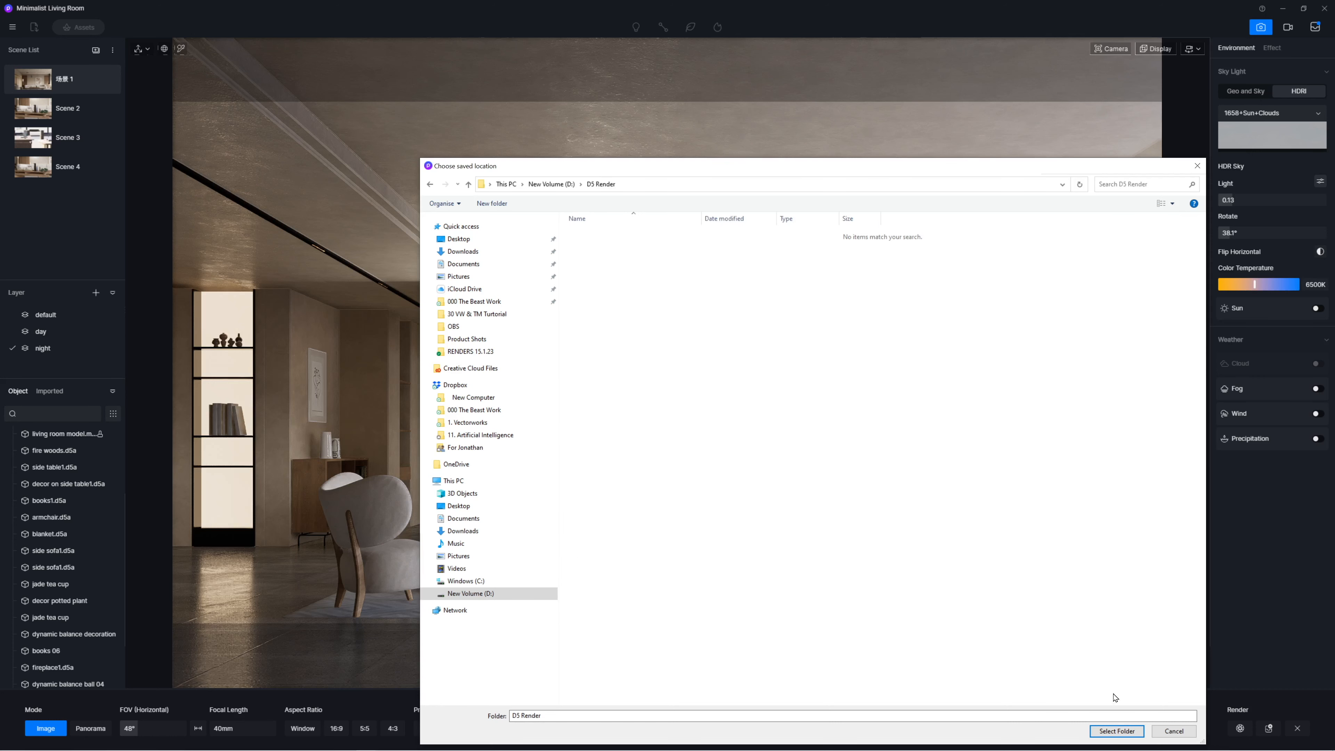
{"action": "left_click", "coordinate": [1113, 731]}
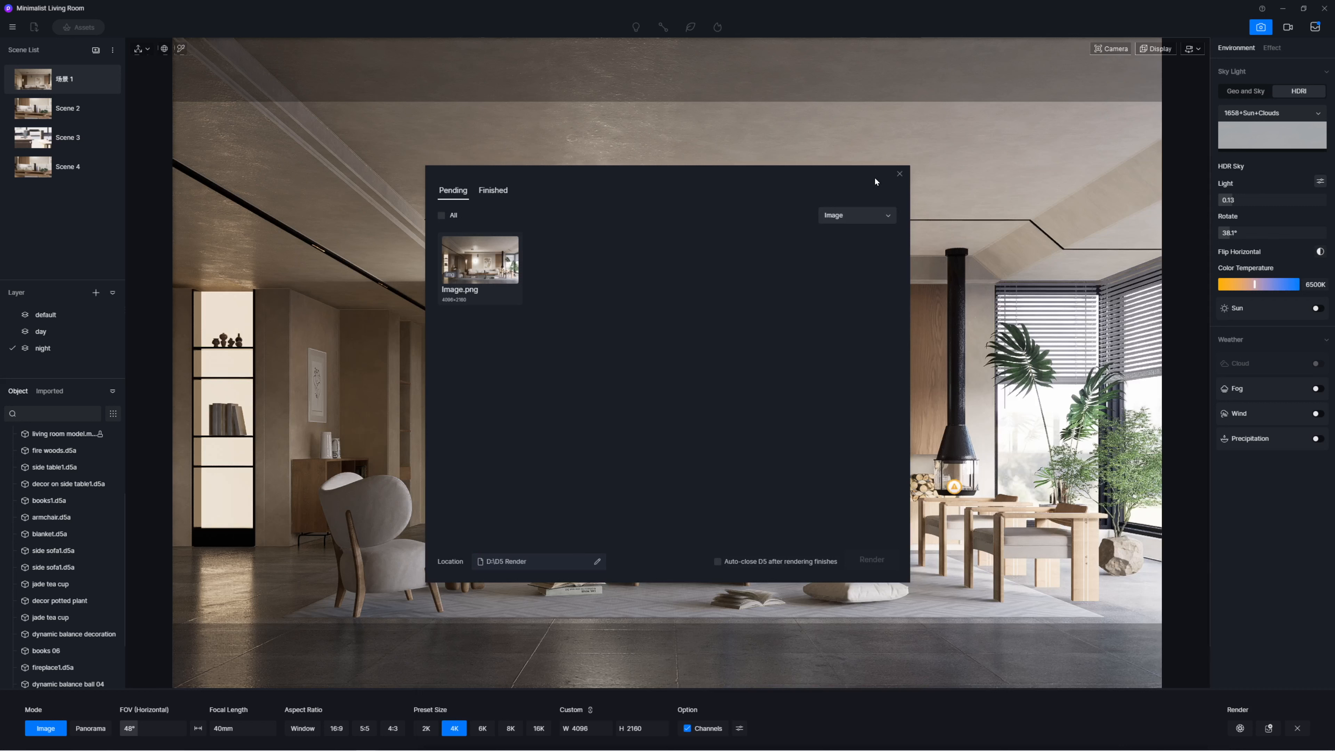
- Close the render queue and render the 4K image directly, saving it in the D5 Render folder on New Volume (D:)
{"action": "left_click", "coordinate": [901, 177]}
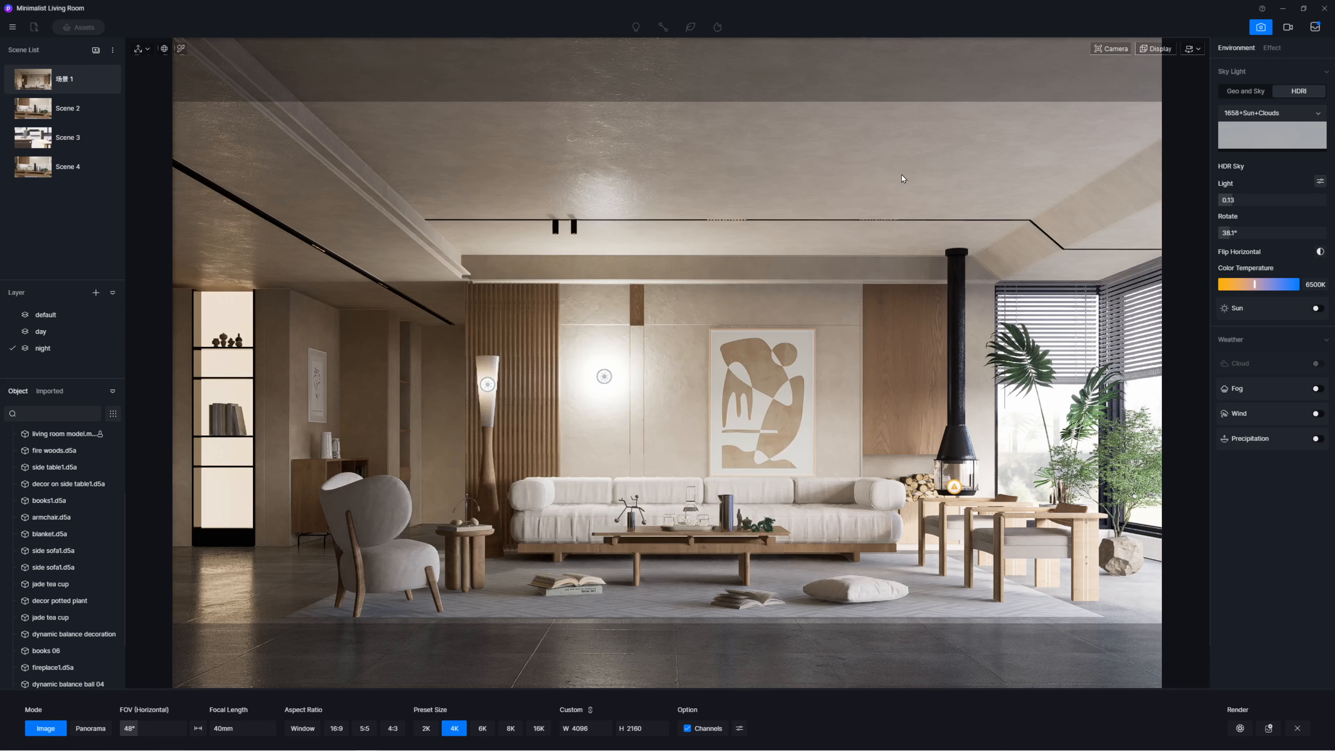
{"action": "left_click", "coordinate": [1240, 727]}
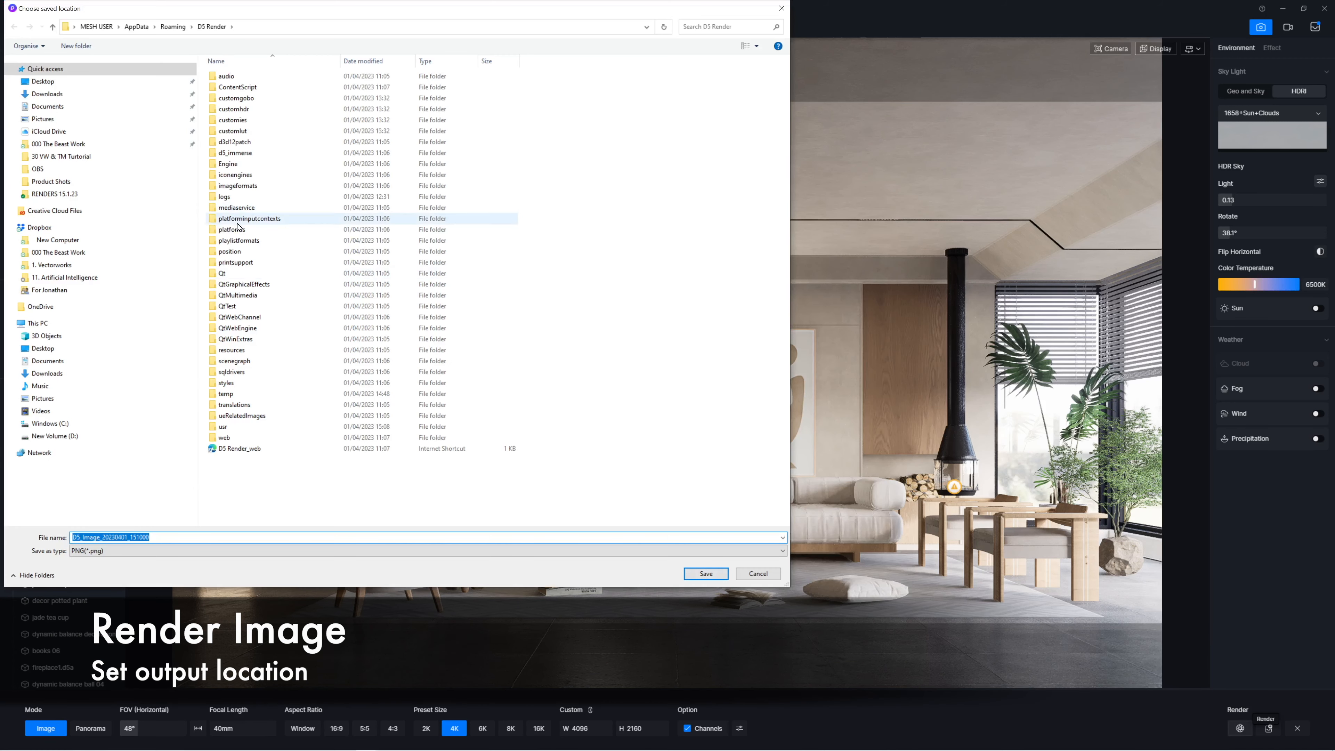
{"action": "left_click", "coordinate": [68, 437]}
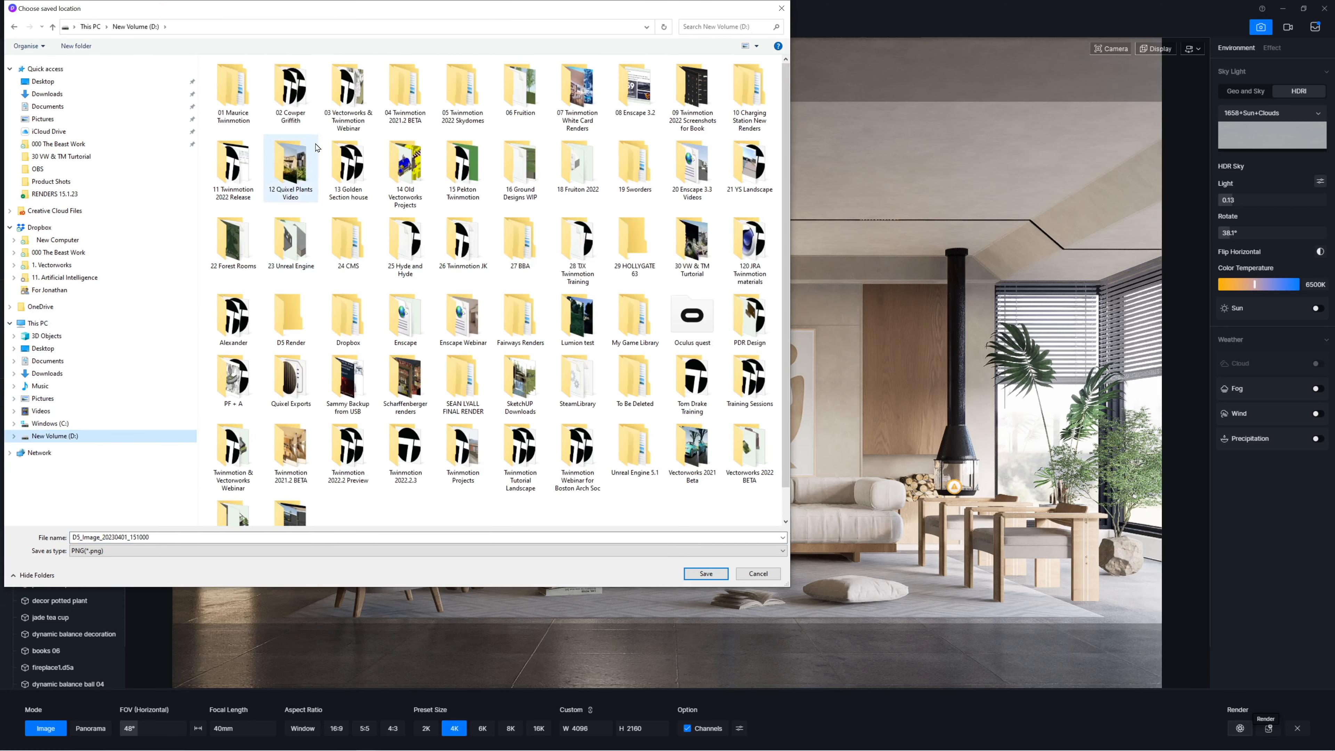
{"action": "scroll", "coordinate": [326, 421], "scroll_direction": "down", "scroll_amount": 1}
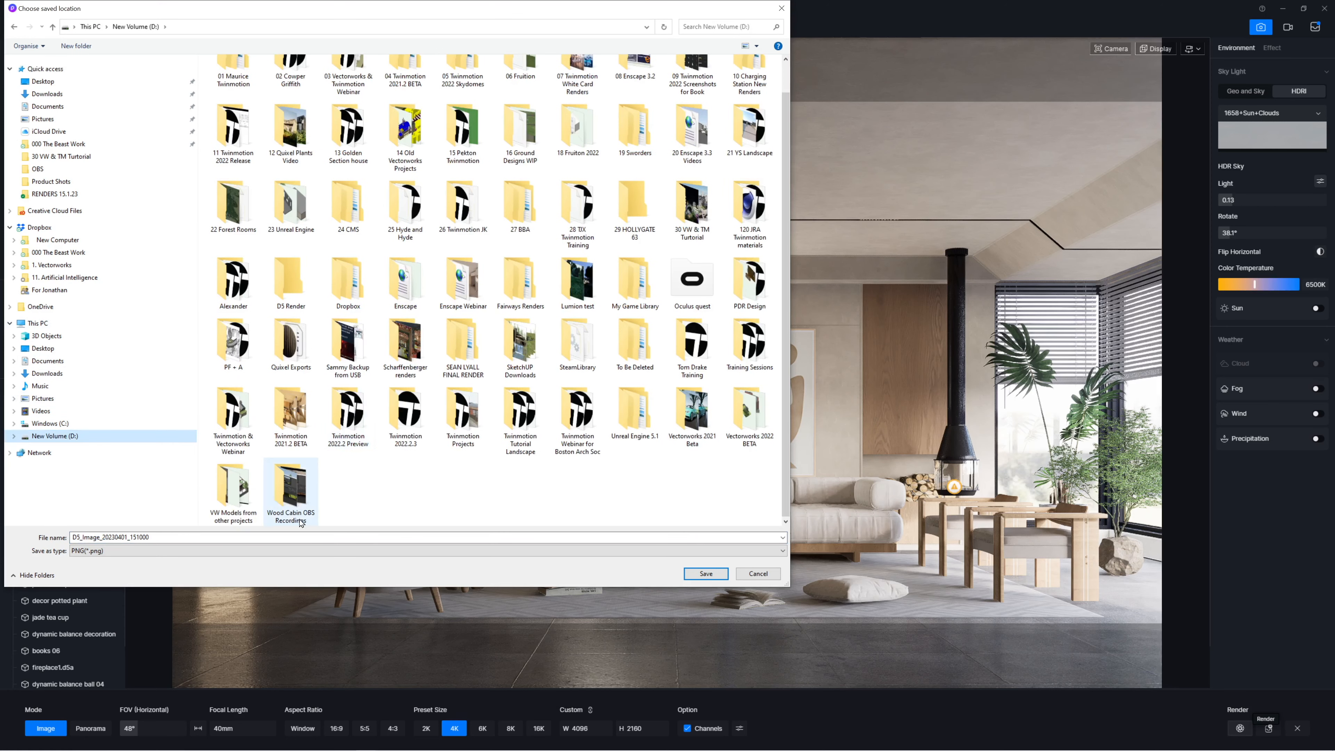
{"action": "left_click", "coordinate": [427, 513]}
{"action": "key", "text": "d"}
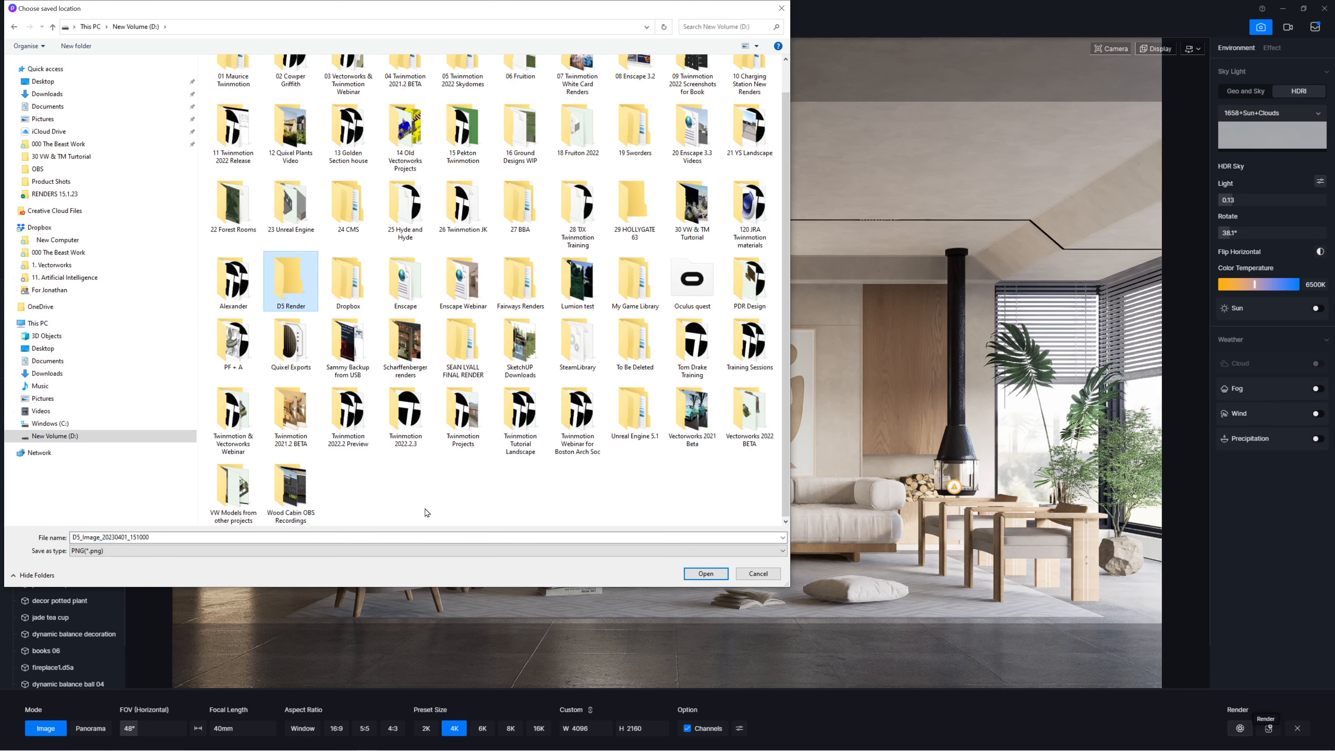
{"action": "double_click", "coordinate": [298, 280]}
{"action": "left_click", "coordinate": [713, 574]}
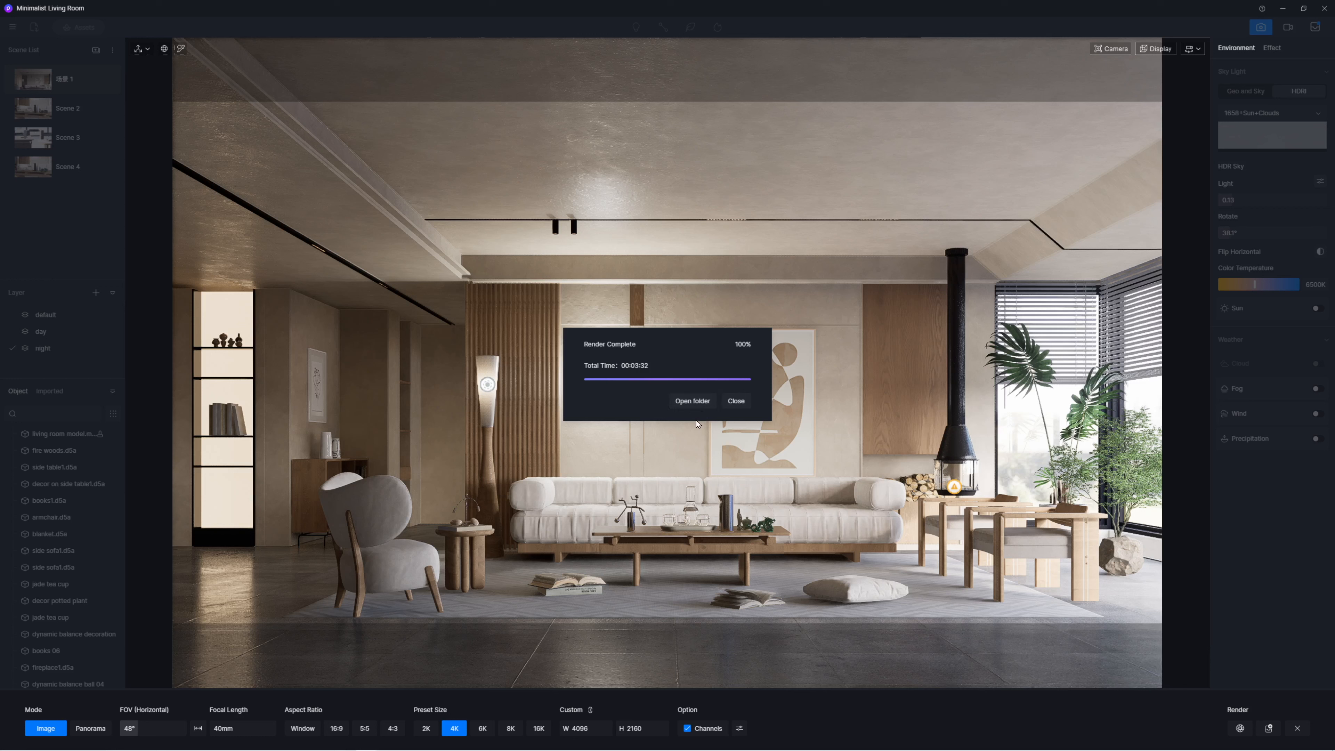
- Open the finished render's output folder, show its files as extra large icons, and widen the folder window
{"action": "left_click", "coordinate": [682, 403]}
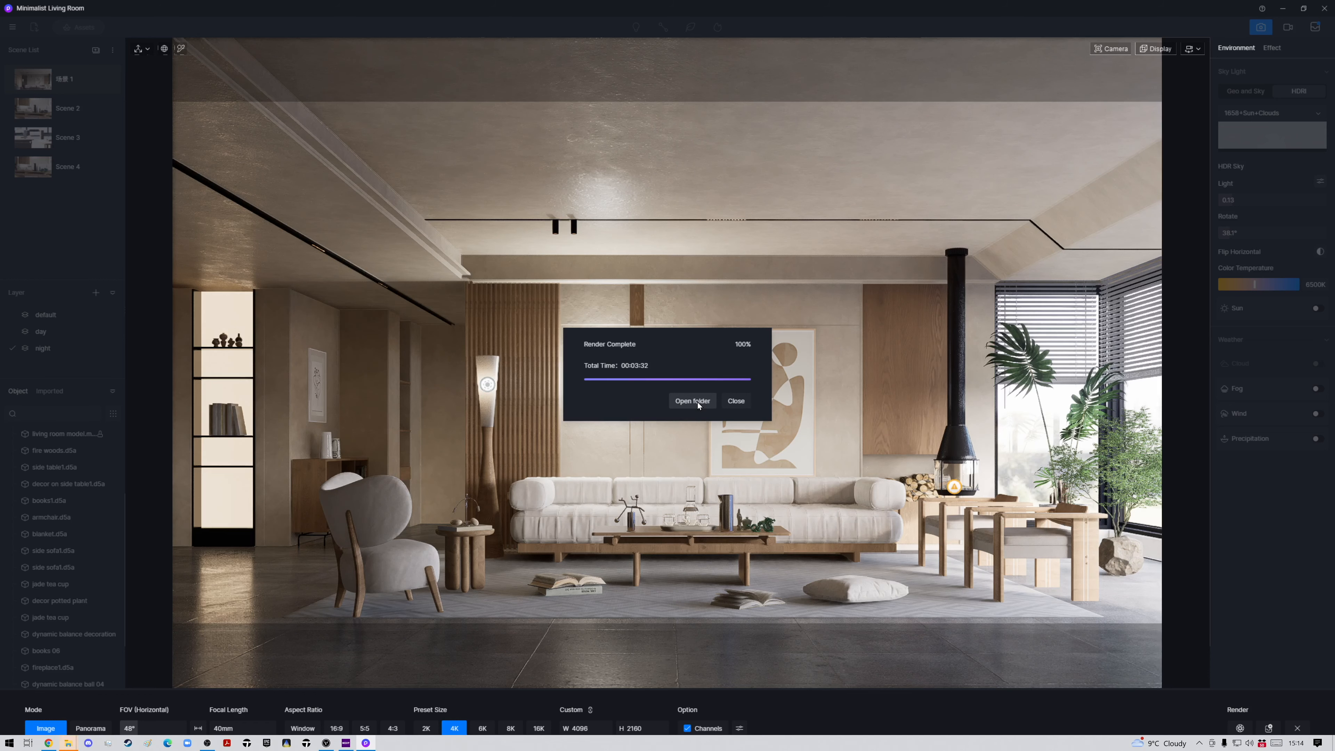
{"action": "left_click", "coordinate": [680, 404]}
{"action": "left_click_drag", "start_coordinate": [343, 186], "coordinate": [545, 112]}
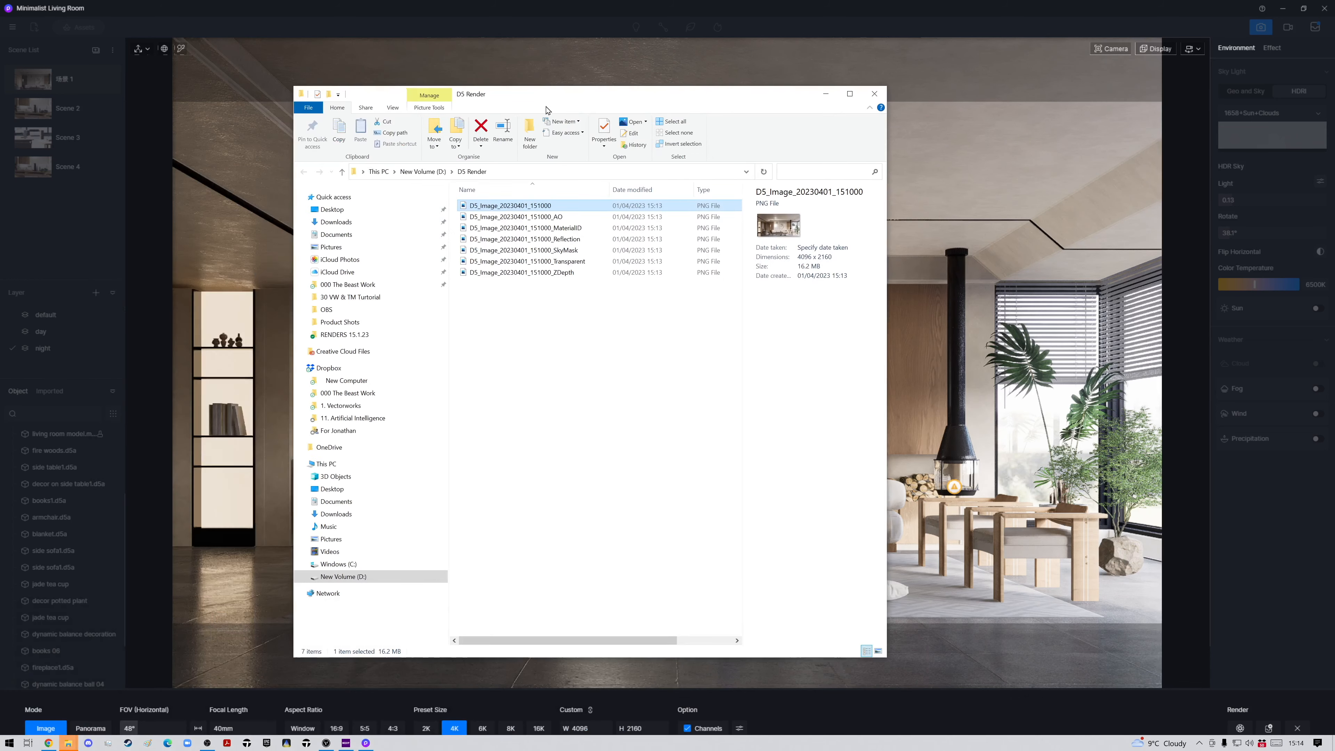
{"action": "left_click", "coordinate": [398, 110]}
{"action": "left_click", "coordinate": [398, 123]}
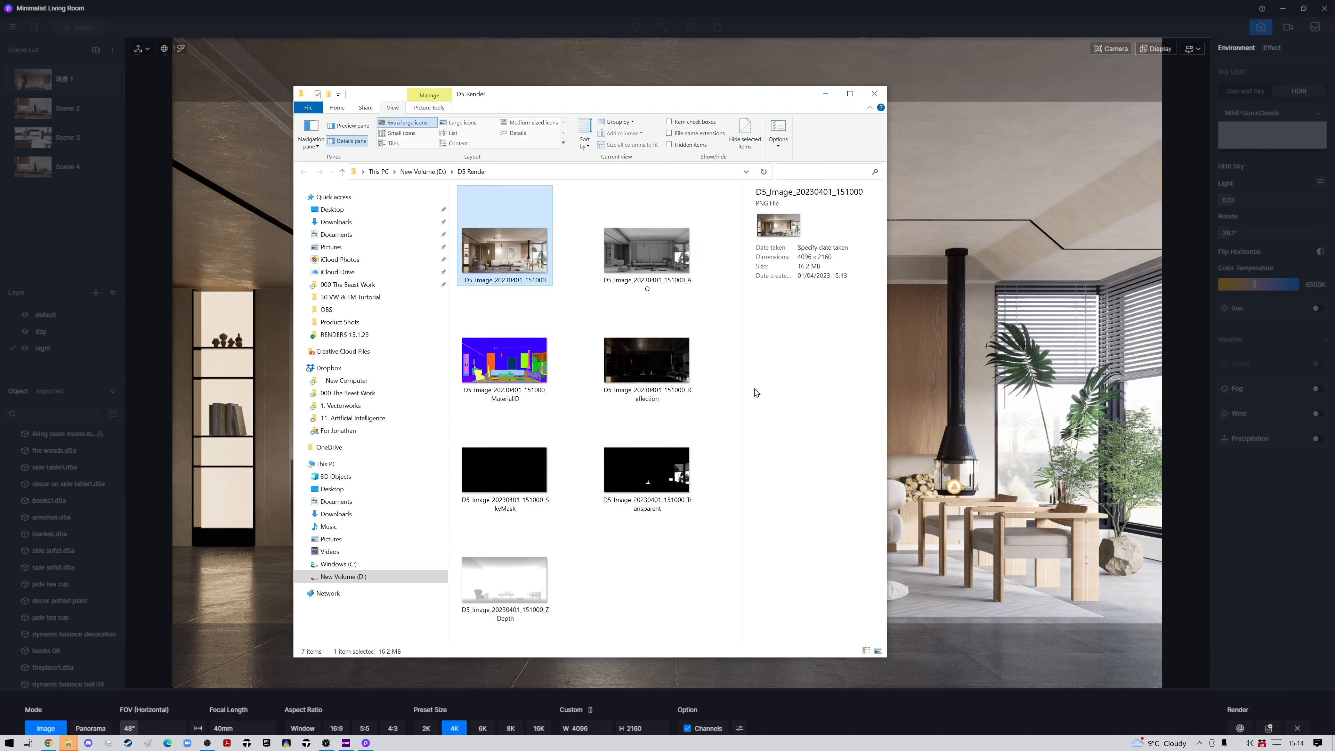
{"action": "left_click_drag", "start_coordinate": [886, 625], "coordinate": [1092, 625]}
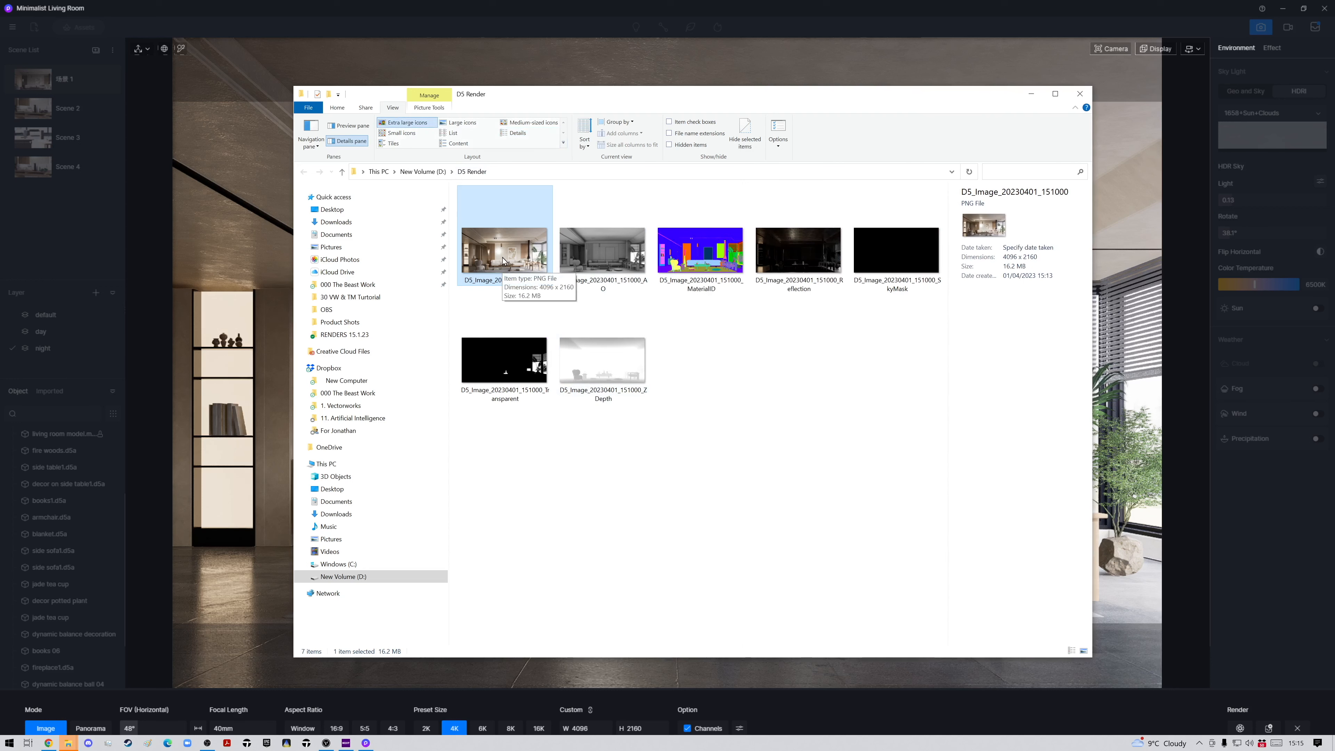
- View the rendered image and its AO, MaterialID, Reflection, SkyMask, Transparent and ZDepth channels, then dismiss the viewer and the render report
{"action": "double_click", "coordinate": [491, 254]}
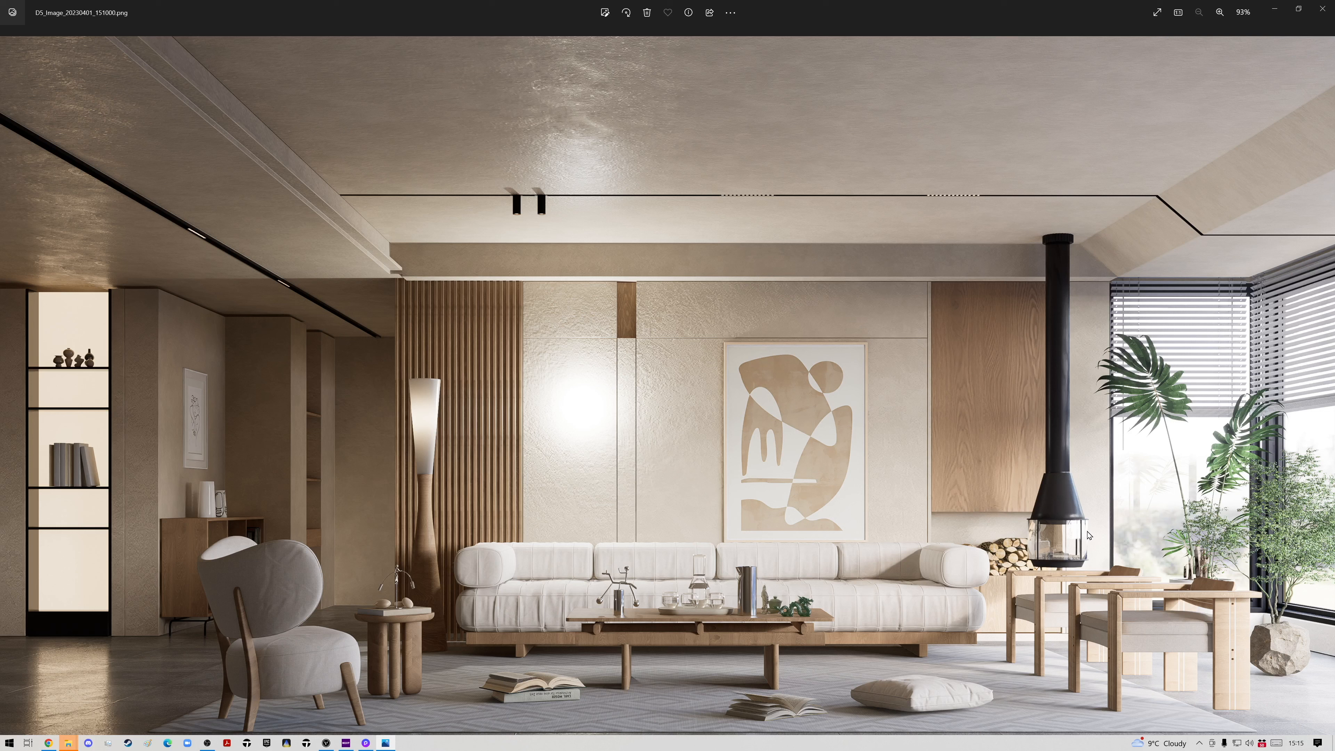
{"action": "key", "text": "Right"}
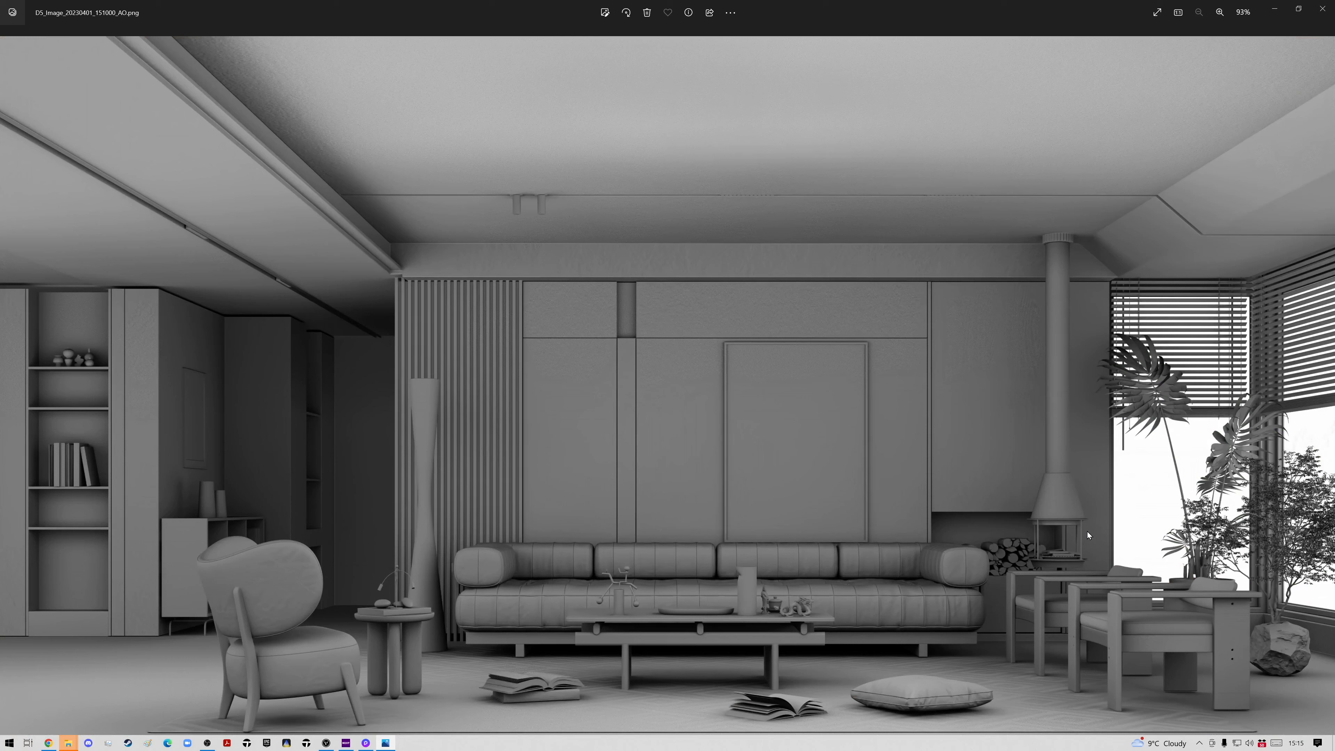
{"action": "key", "text": "Right"}
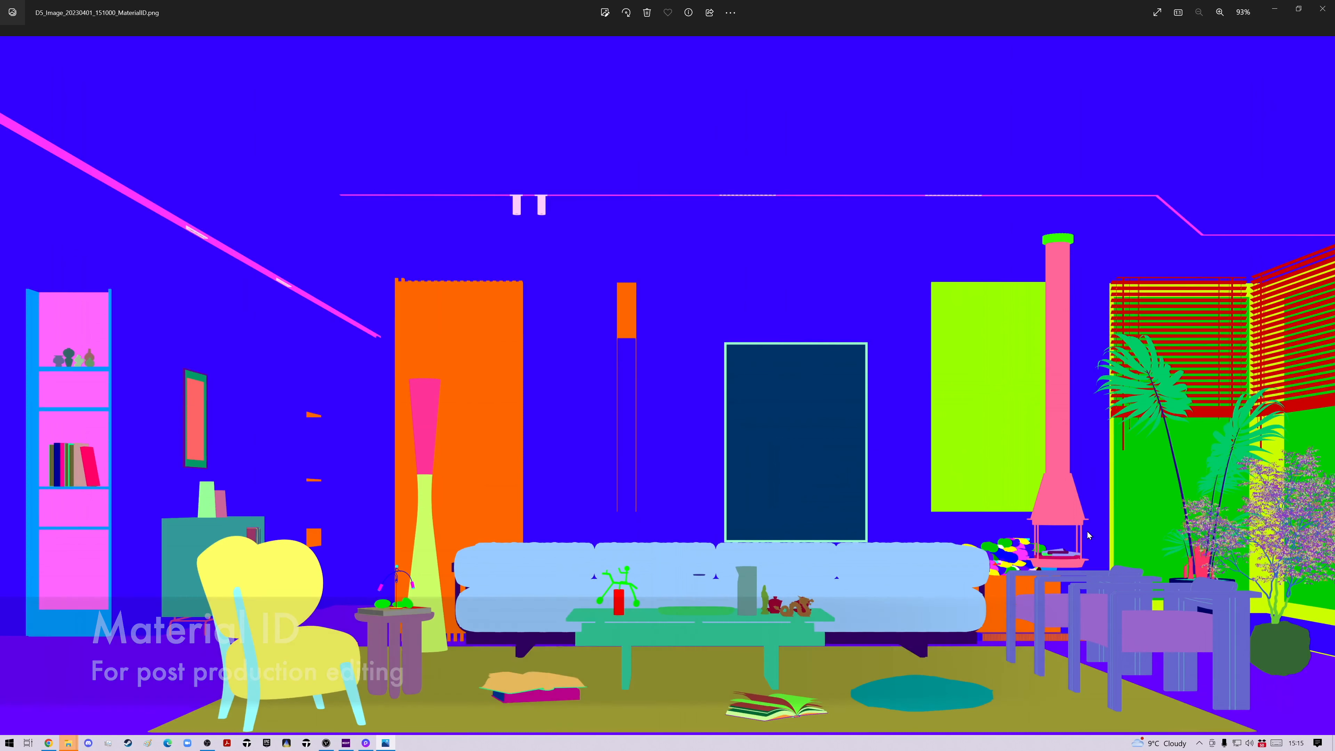
{"action": "key", "text": "Right"}
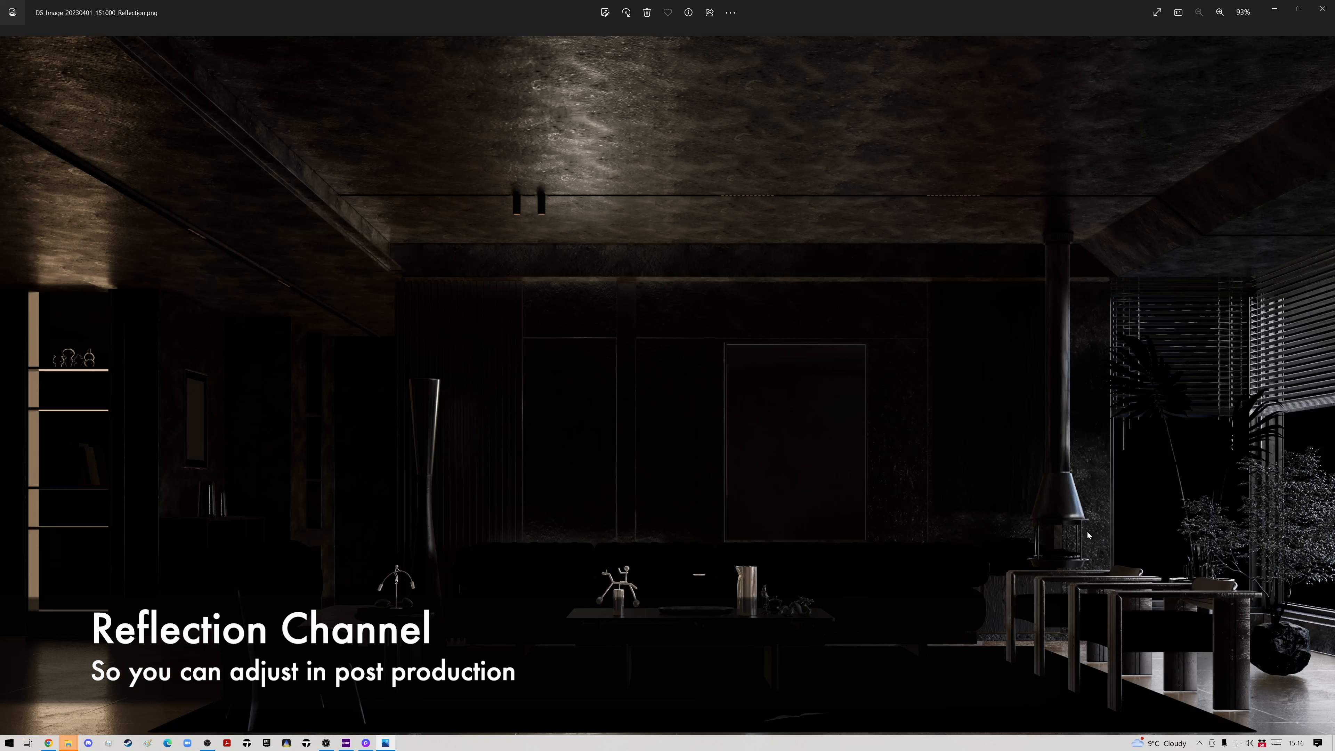
{"action": "key", "text": "Right"}
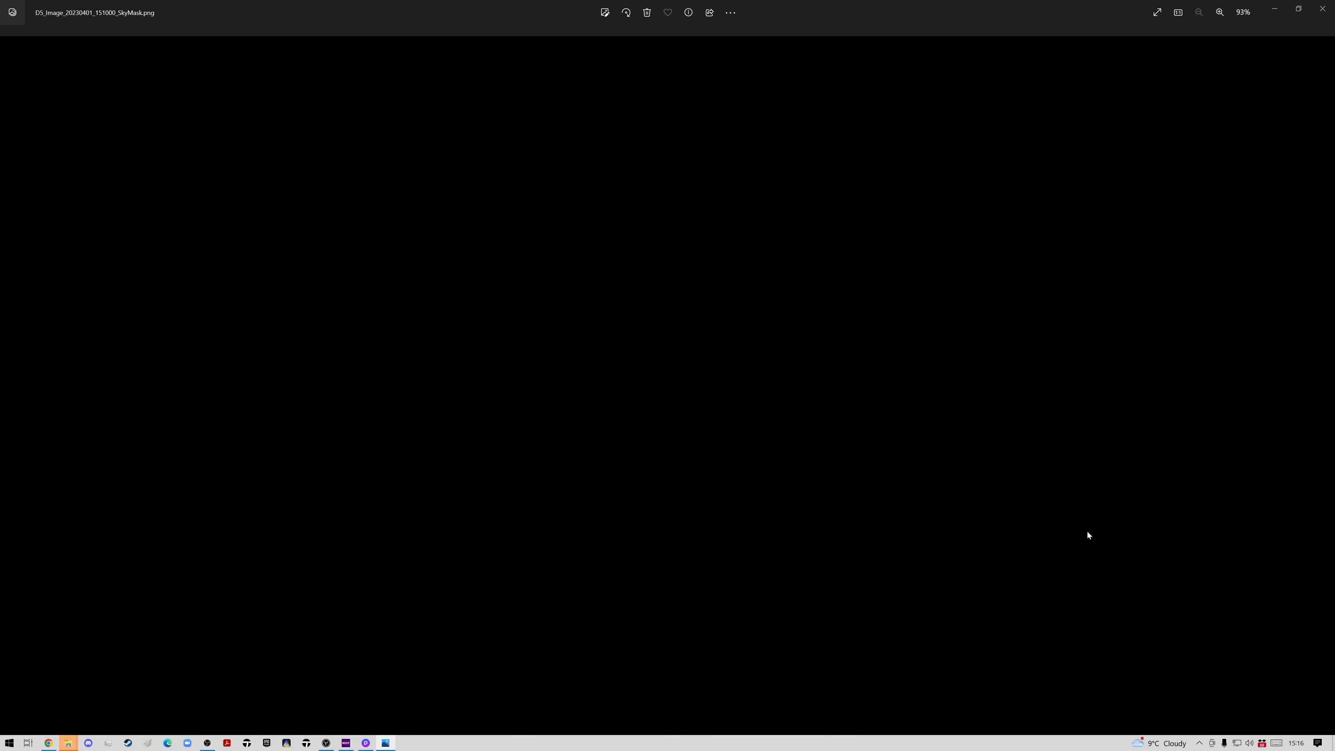
{"action": "key", "text": "Right"}
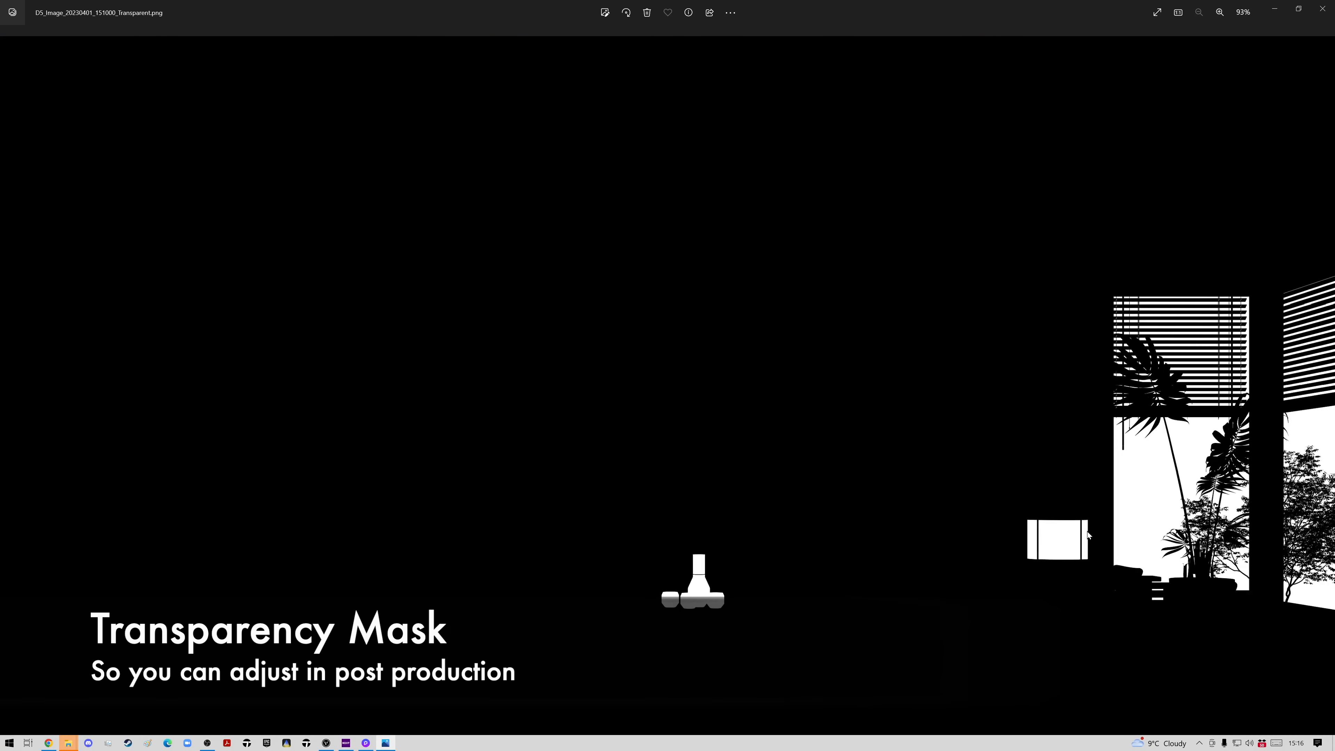
{"action": "key", "text": "Right"}
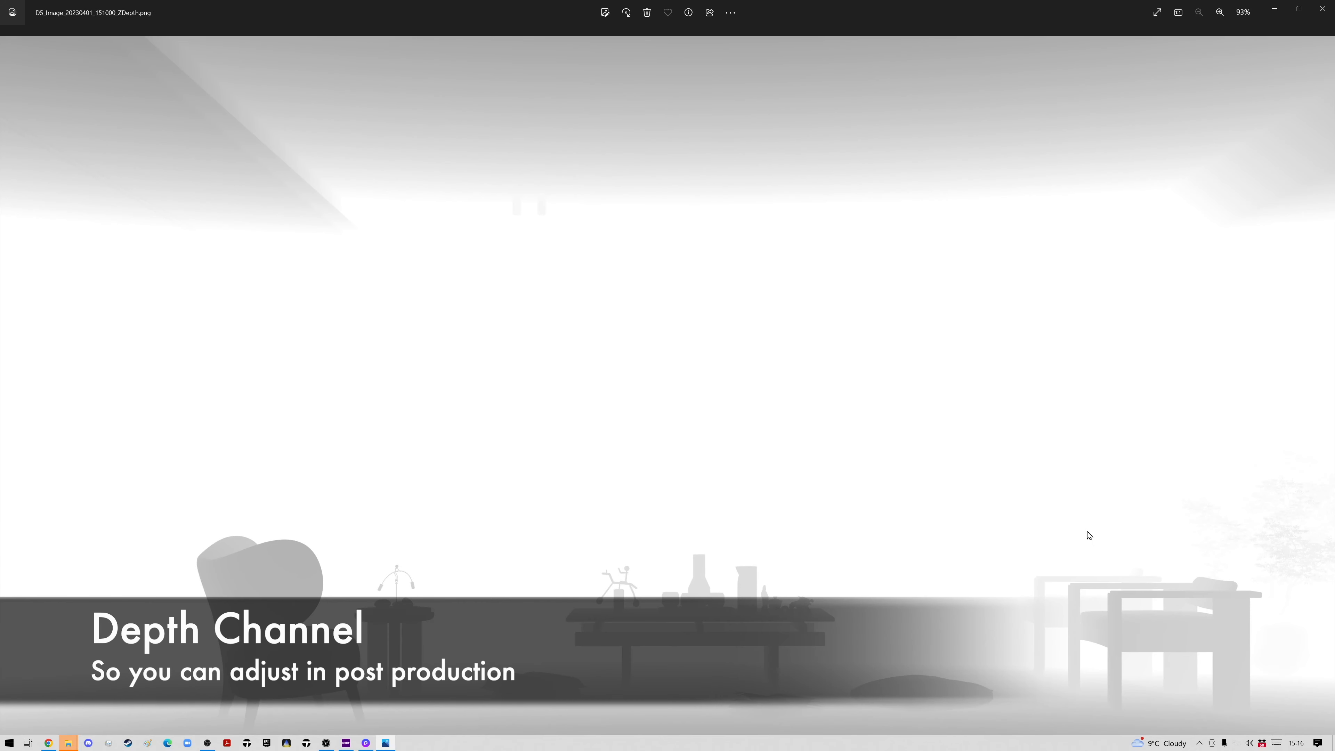
{"action": "left_click", "coordinate": [1276, 10]}
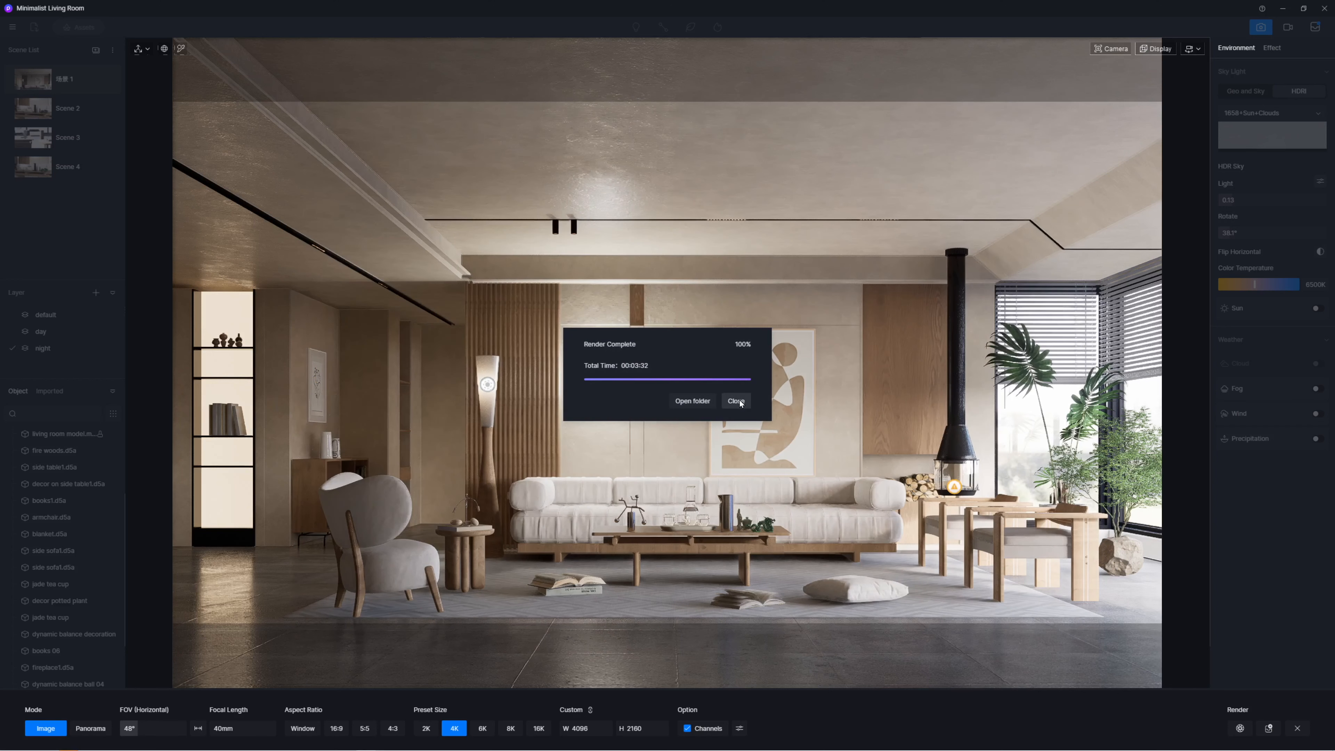
{"action": "left_click", "coordinate": [737, 402]}
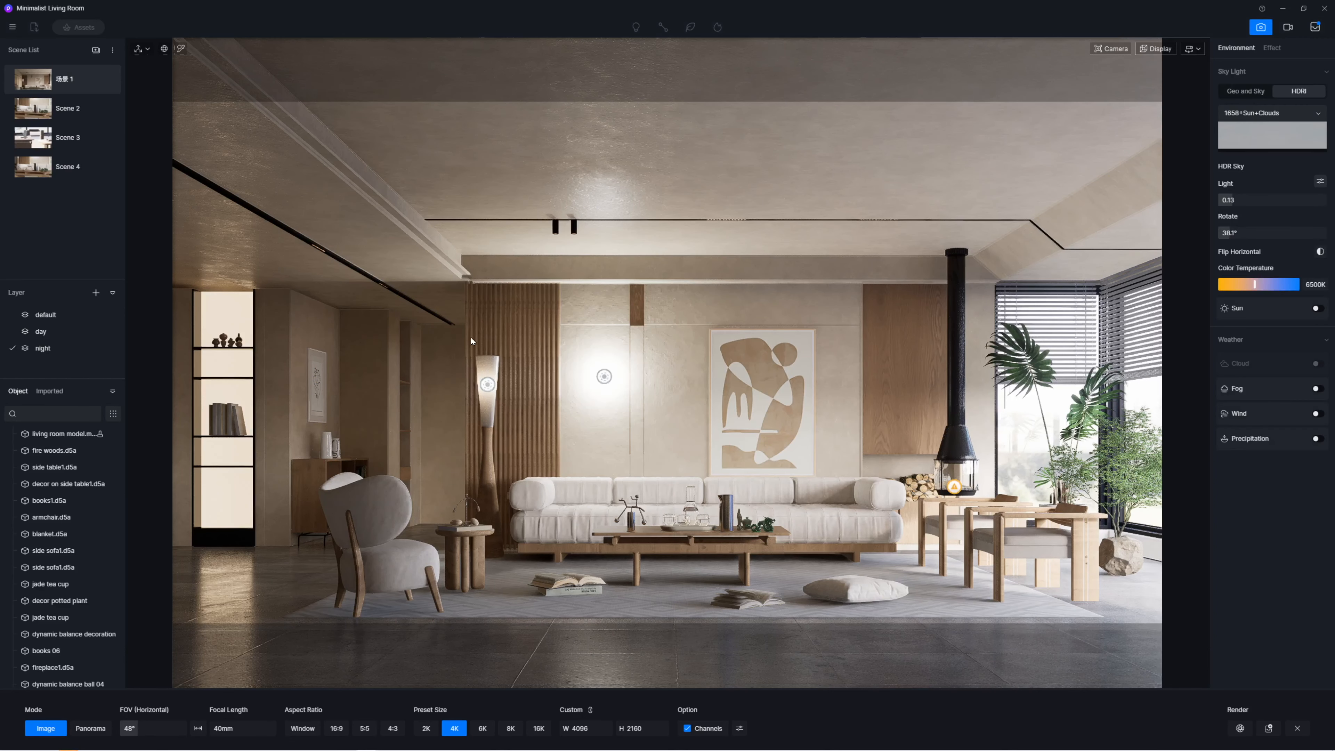
- Recall Scene 2 and set its output to the square aspect ratio at 2080 × 2080
{"action": "left_click", "coordinate": [37, 112]}
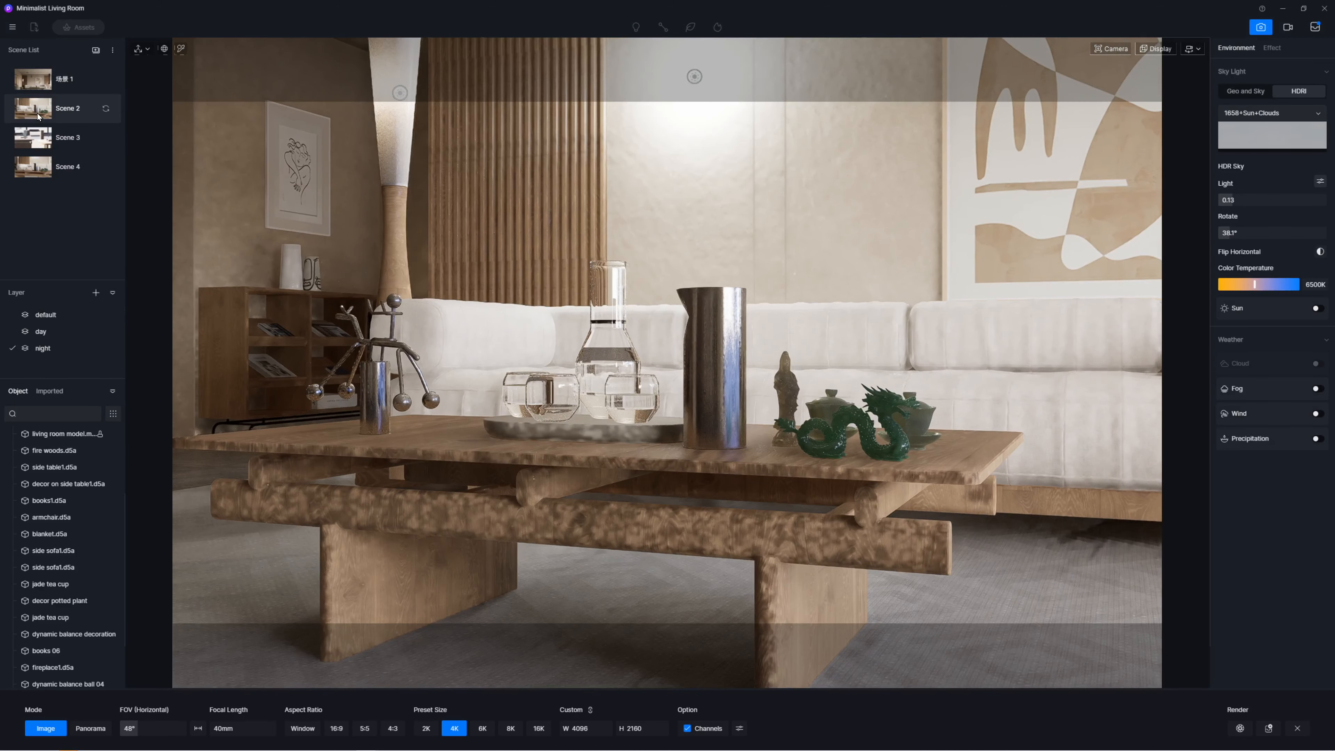
{"action": "left_click", "coordinate": [393, 728]}
{"action": "left_click", "coordinate": [363, 729]}
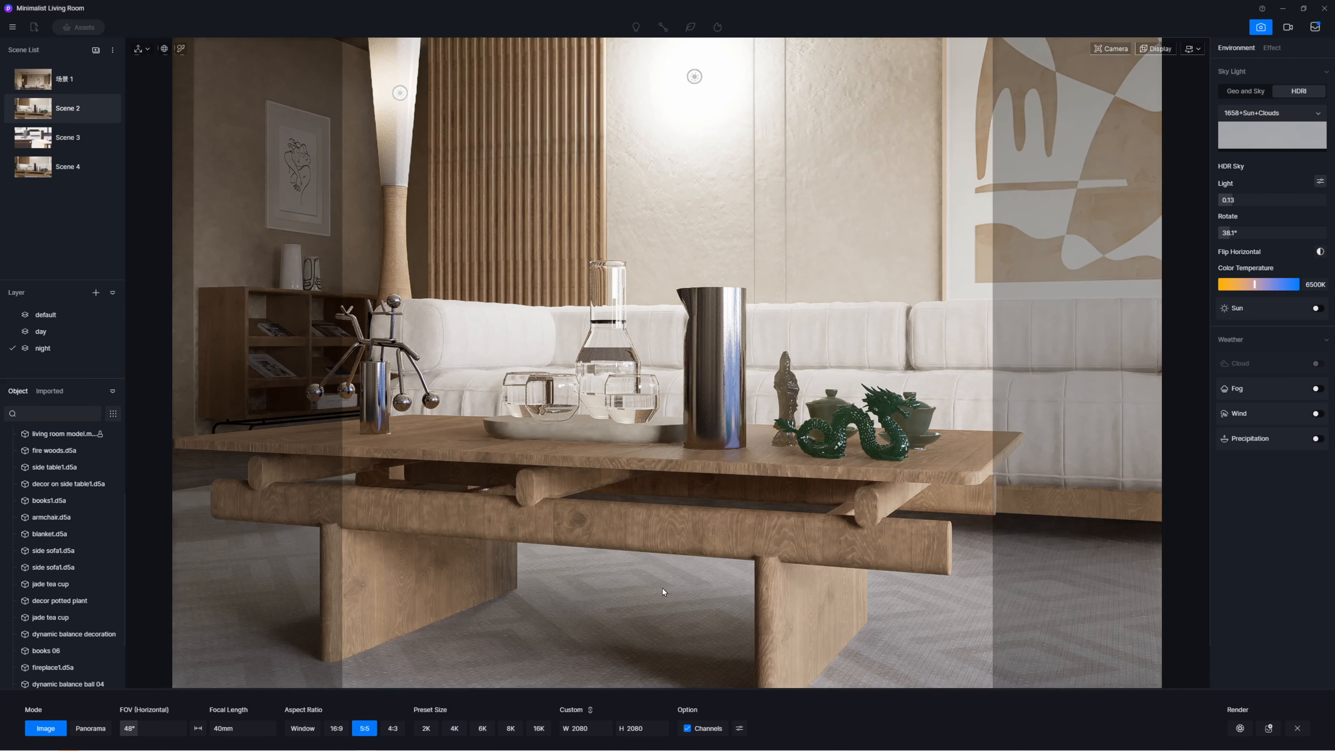
- Pull the camera back and sideways to frame the whole coffee table with the floor books, and update Scene 2 with this view
{"action": "key", "text": "a"}
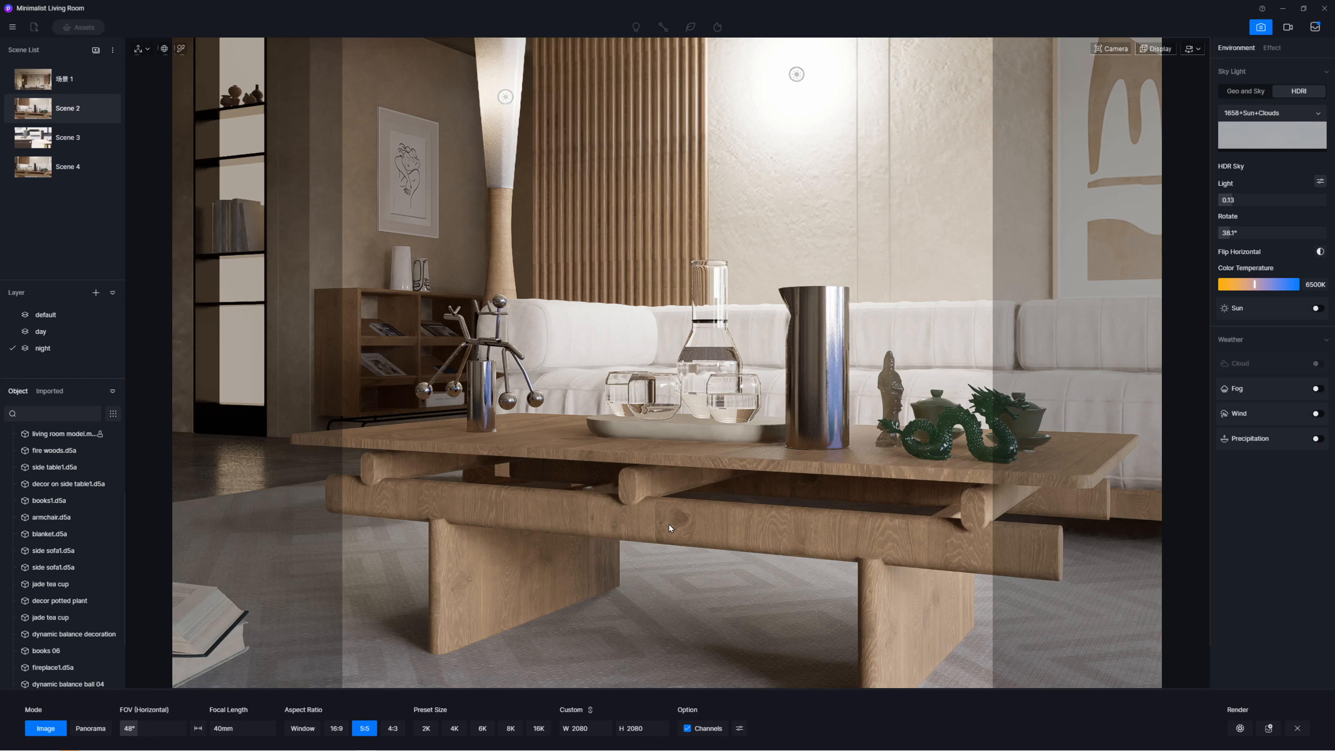
{"action": "key", "text": "s"}
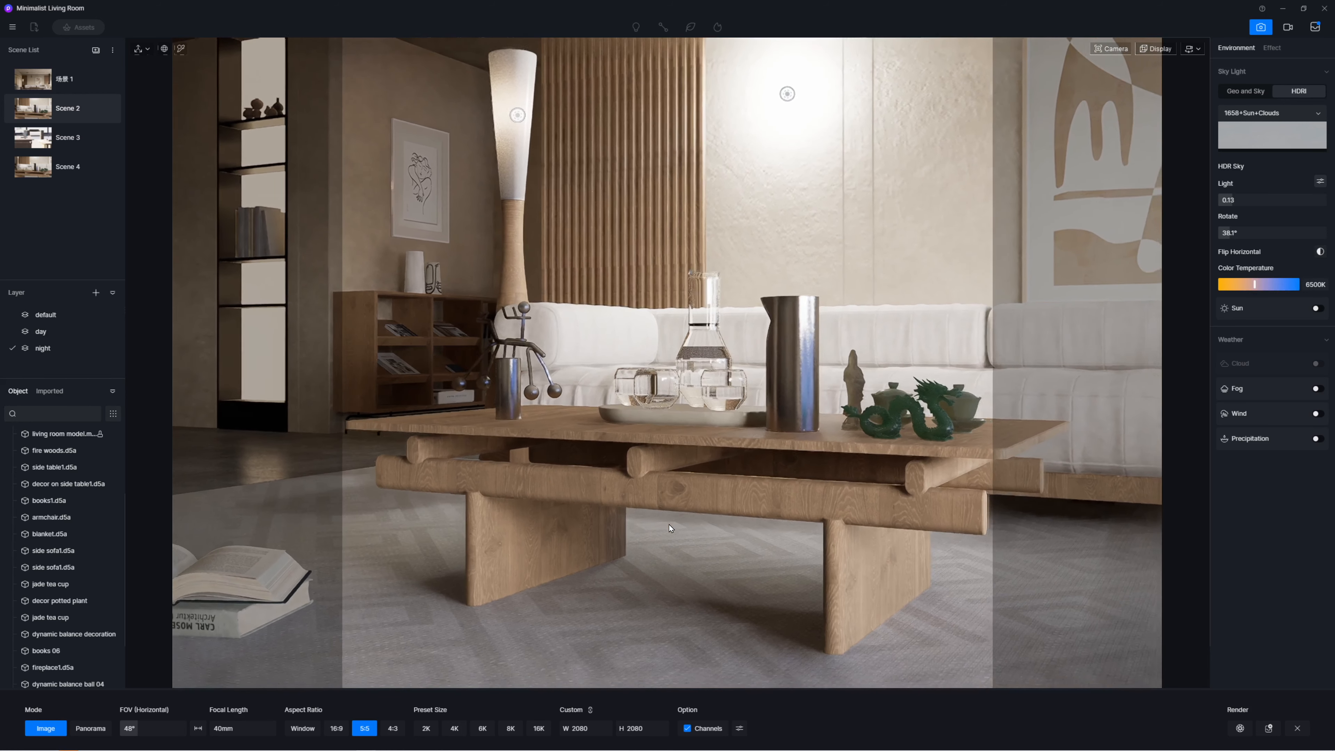
{"action": "key", "text": "s"}
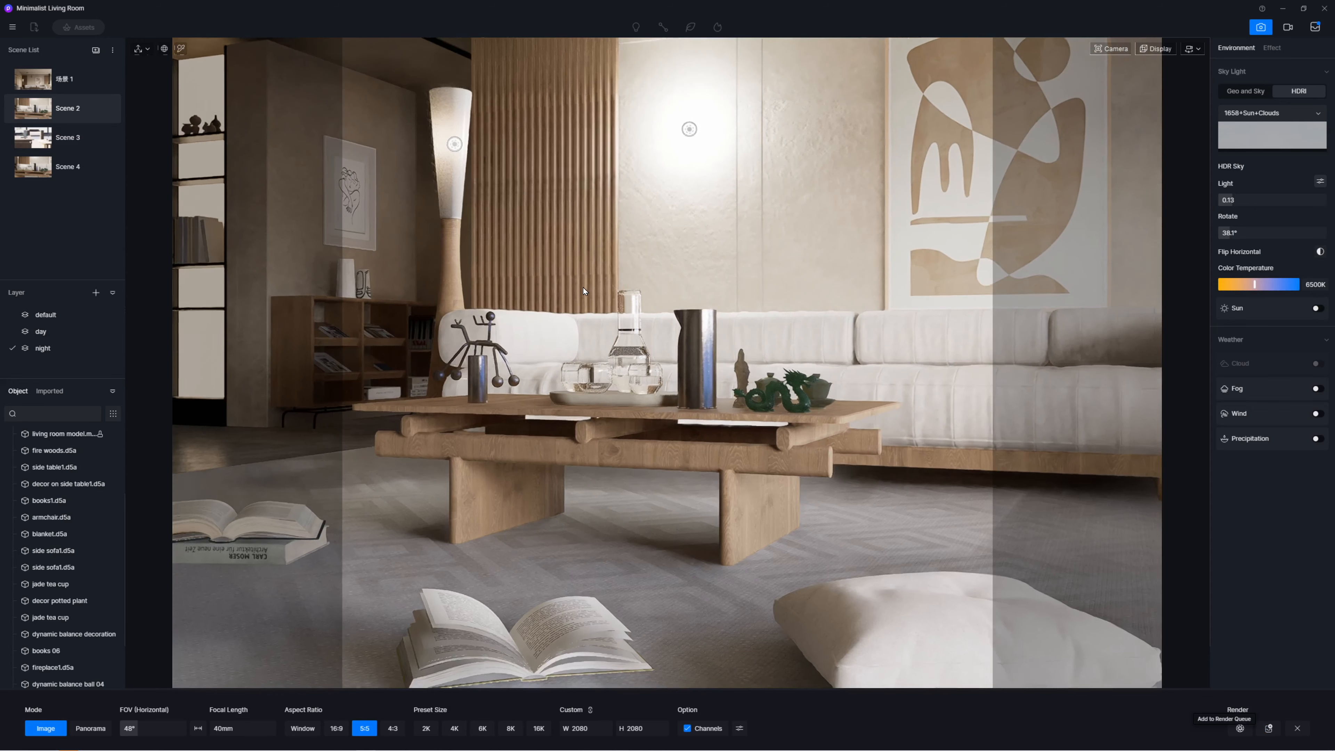
{"action": "key", "text": "a"}
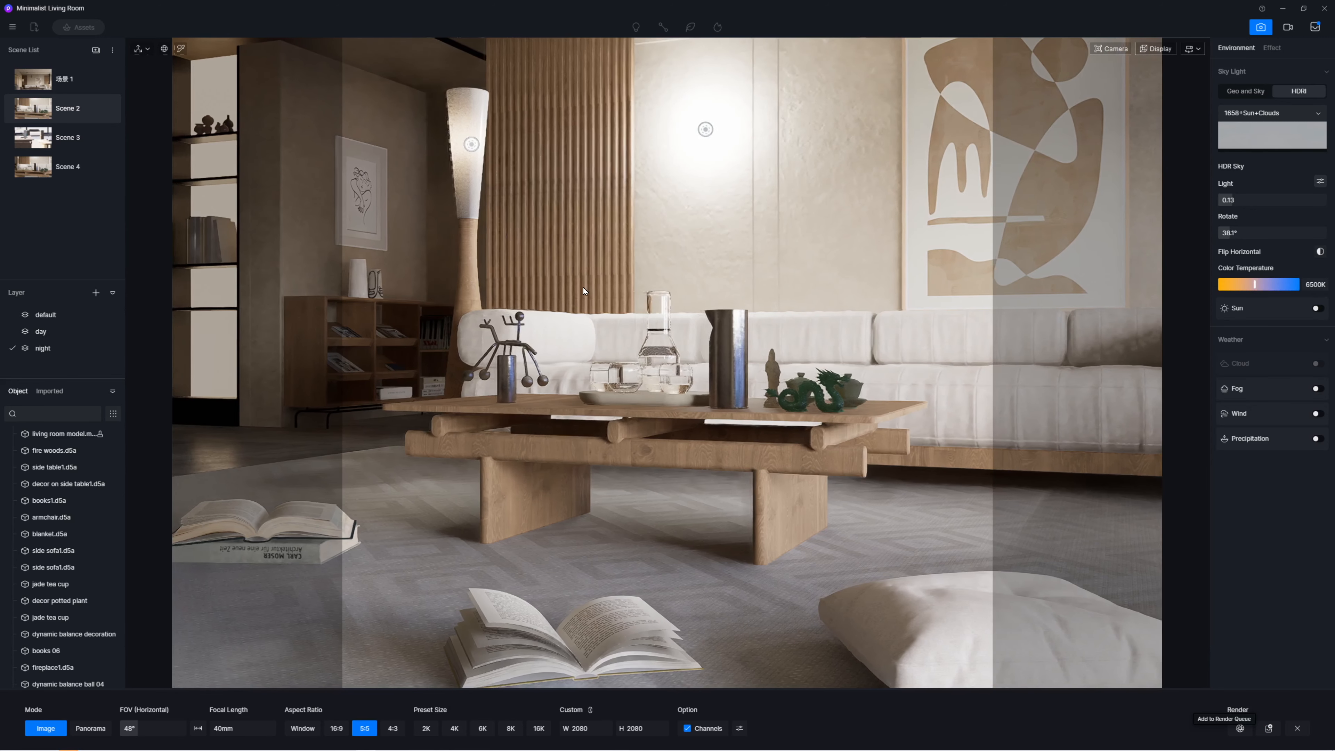
{"action": "mouse_move", "coordinate": [106, 112]}
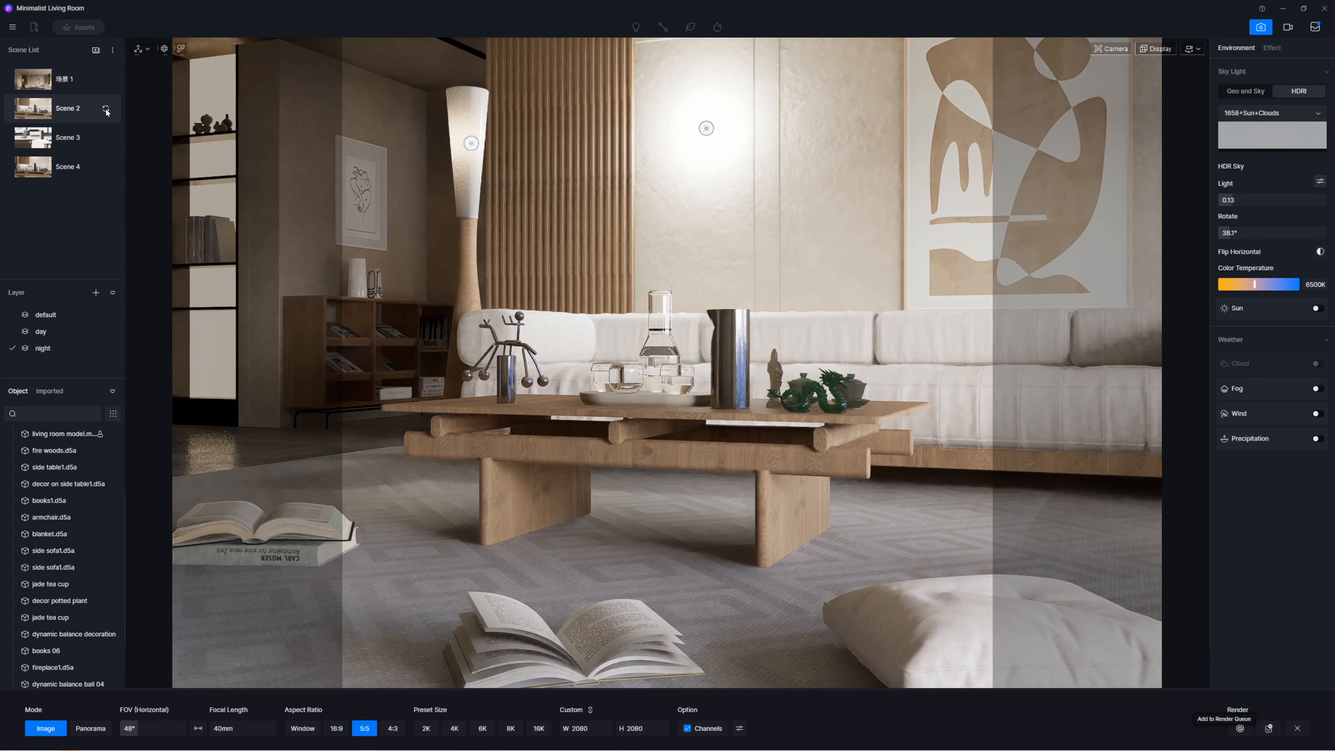
{"action": "left_click", "coordinate": [106, 110]}
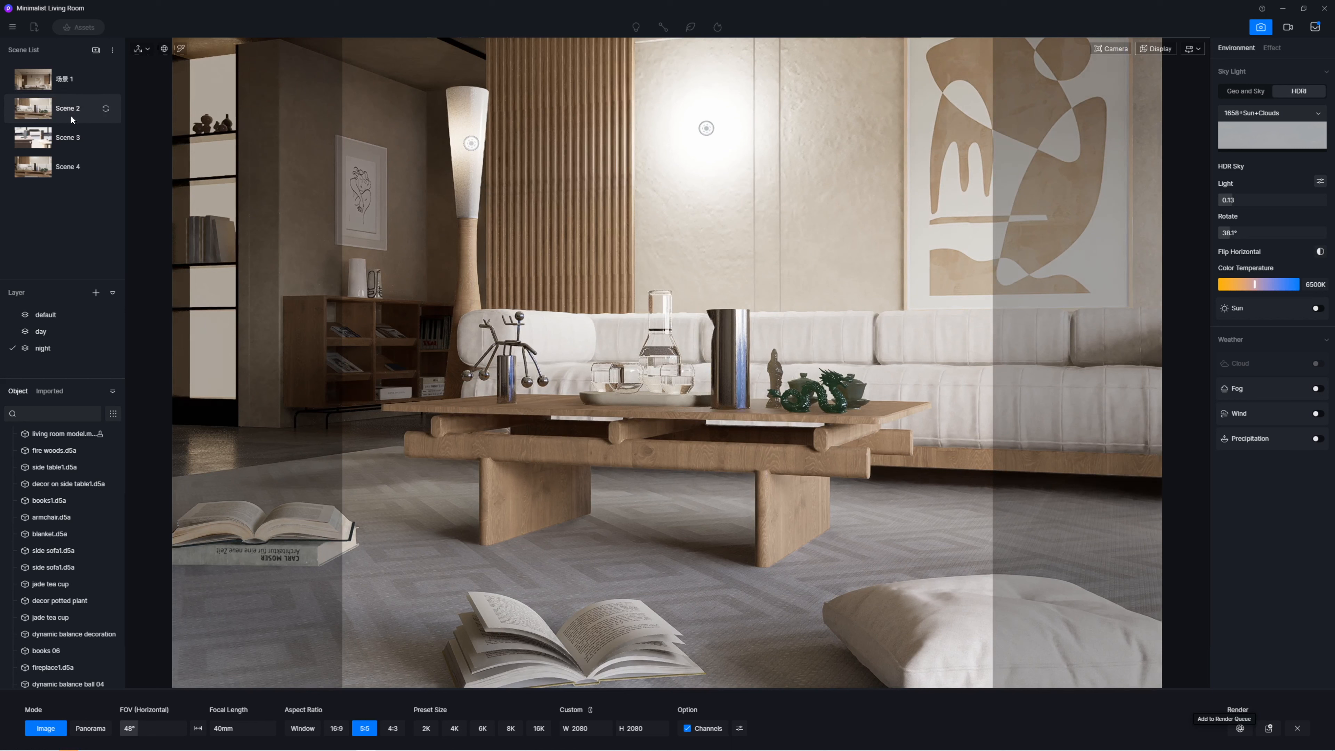
- Add the square Scene 2 image to the render queue and check the queue's finished and pending lists
{"action": "left_click", "coordinate": [1270, 733]}
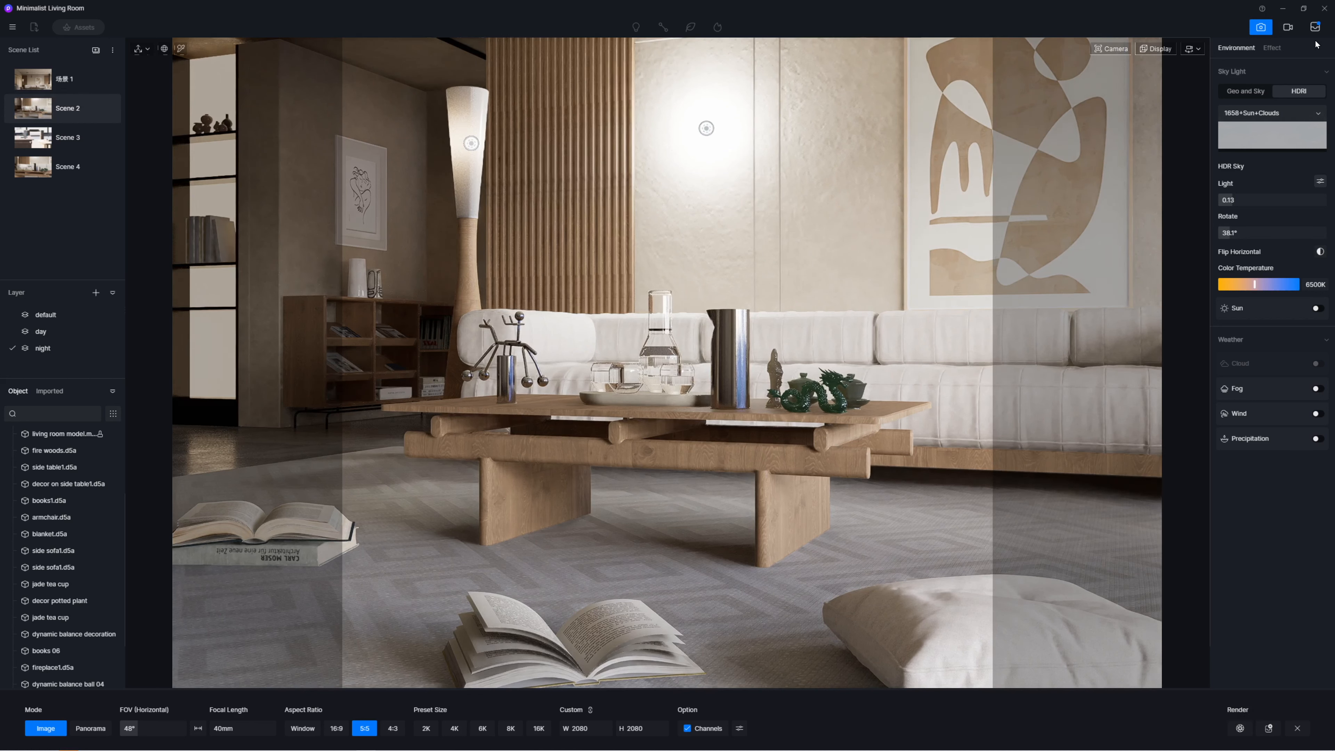
{"action": "left_click", "coordinate": [1316, 27]}
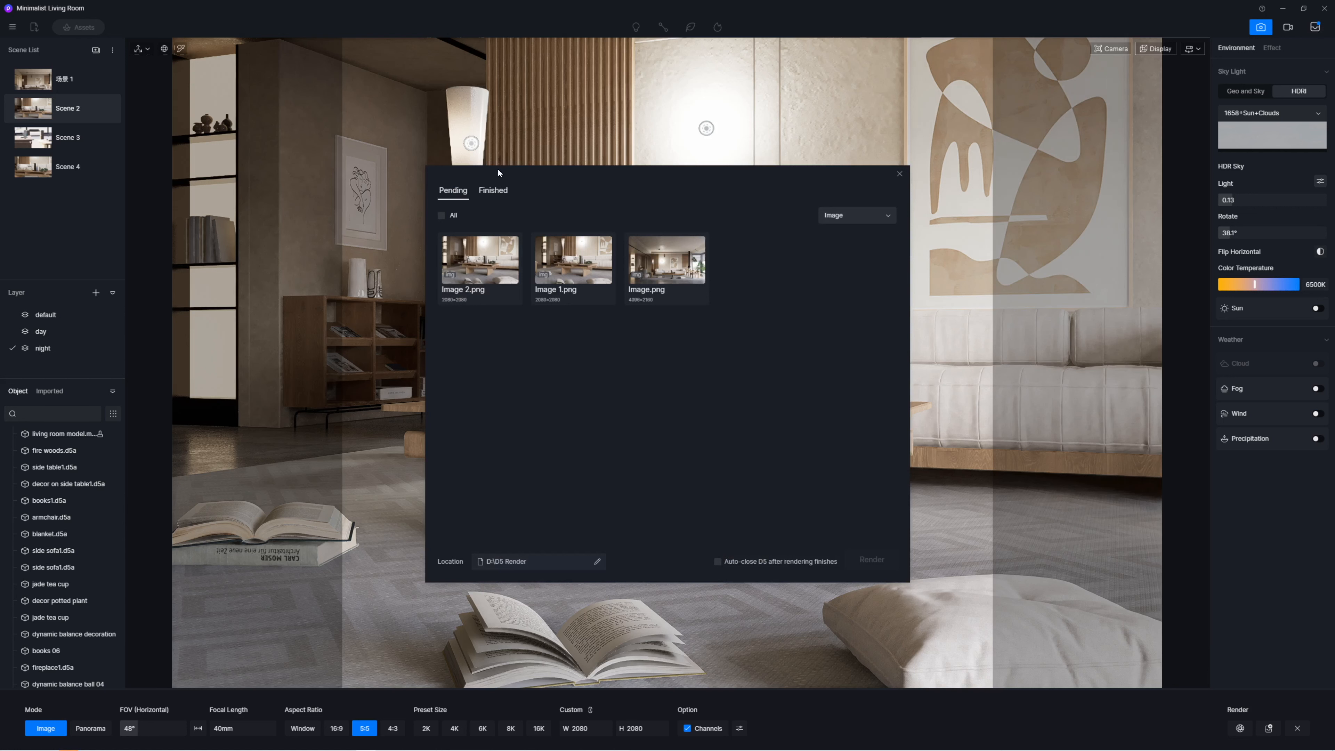
{"action": "left_click", "coordinate": [494, 192]}
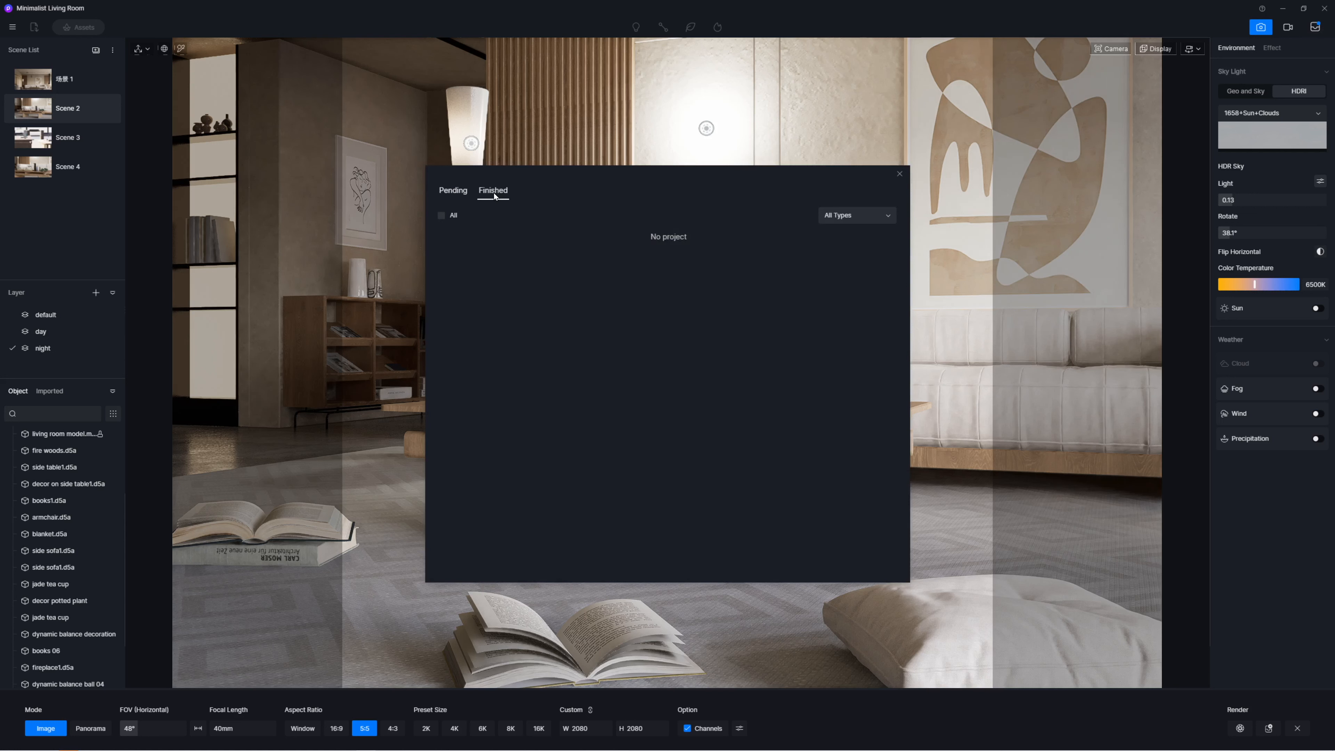
{"action": "left_click", "coordinate": [450, 191]}
- Select Image 2.png among the pending renders and check the queue's output folder, cancelling the folder choice
{"action": "left_click", "coordinate": [479, 257]}
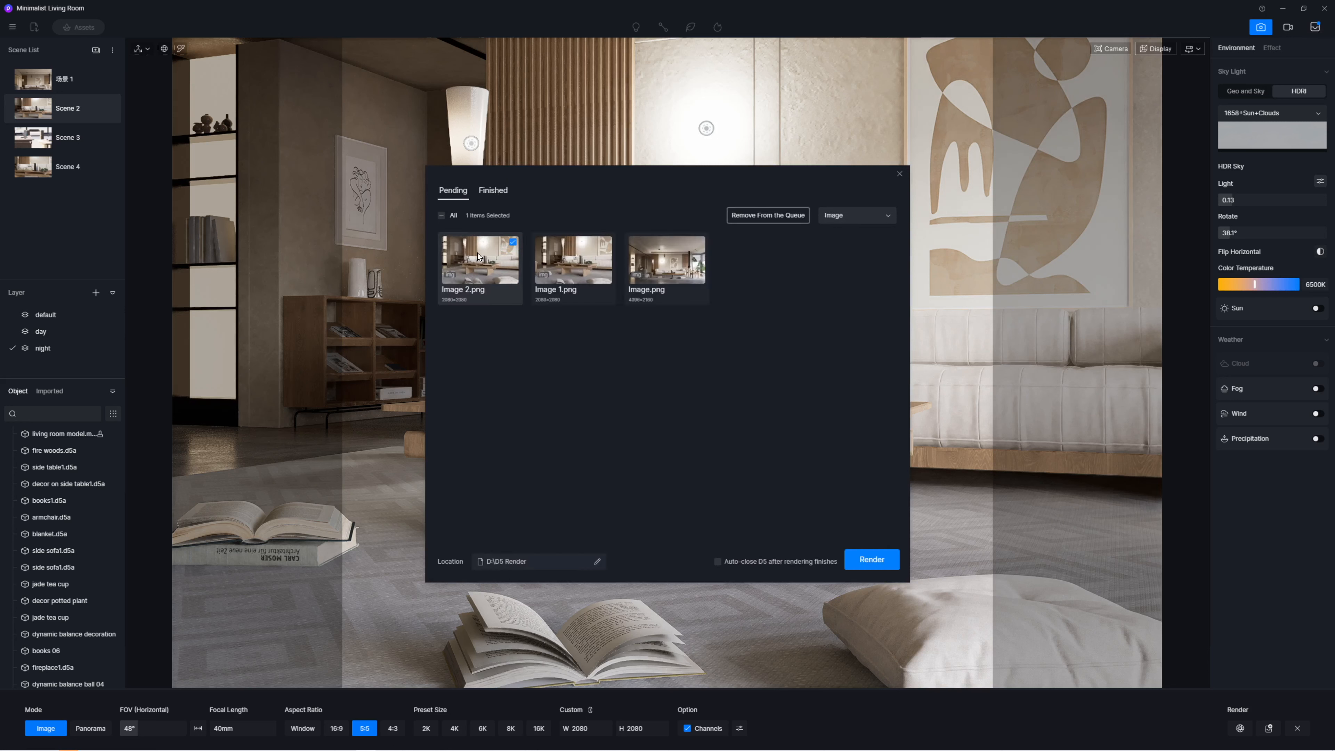
{"action": "left_click", "coordinate": [511, 254]}
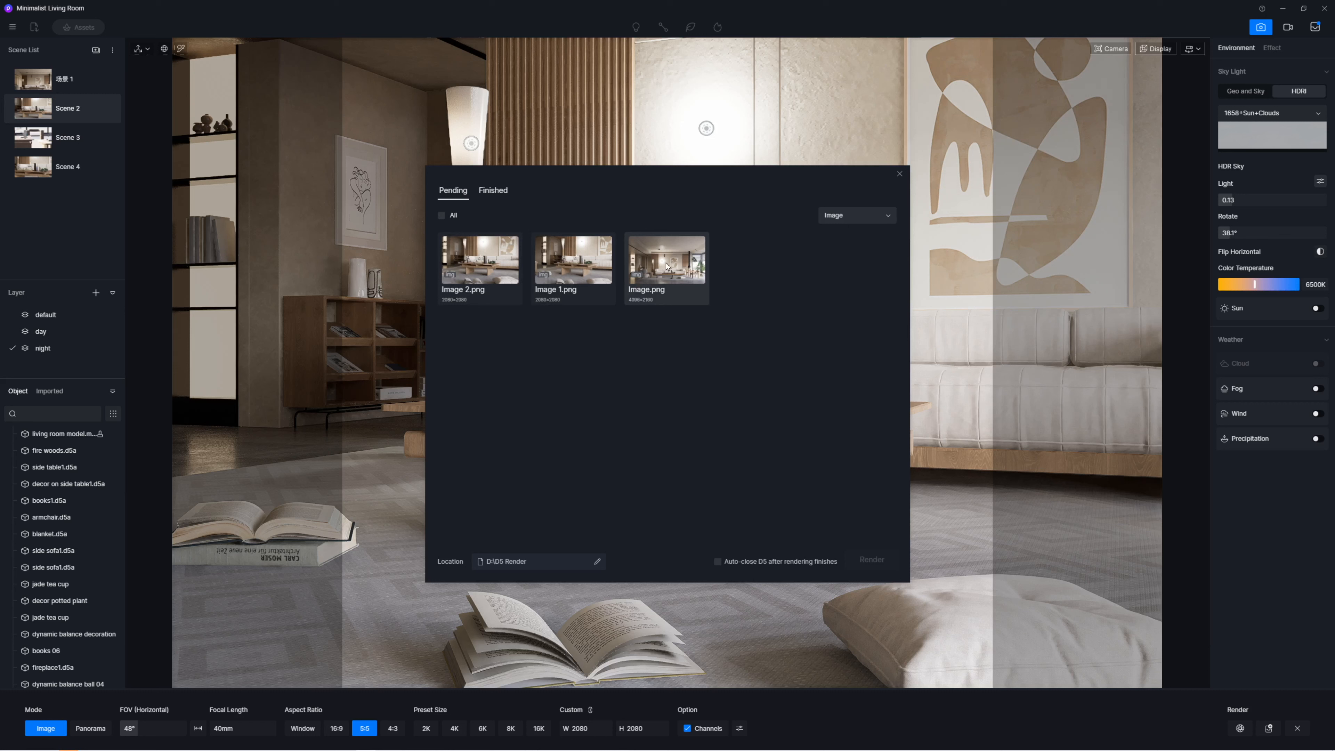
{"action": "left_click", "coordinate": [493, 268]}
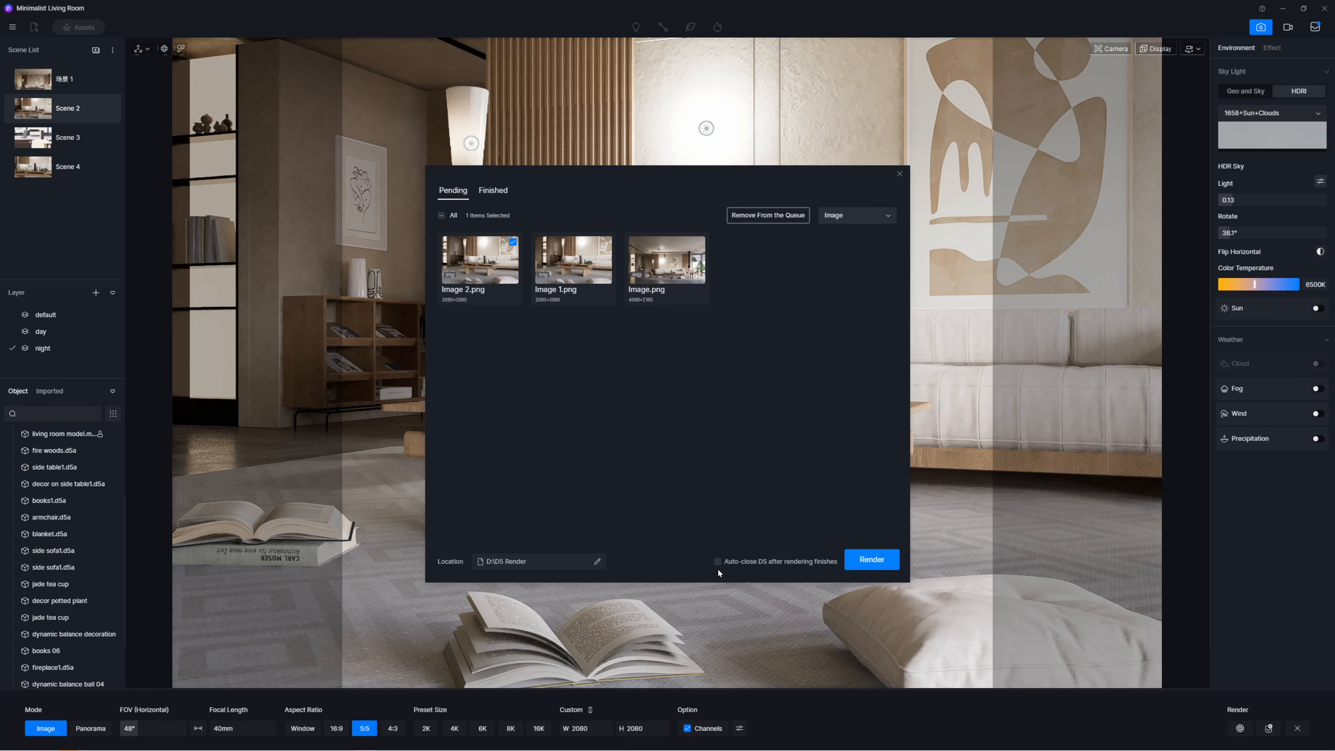
{"action": "left_click", "coordinate": [573, 563]}
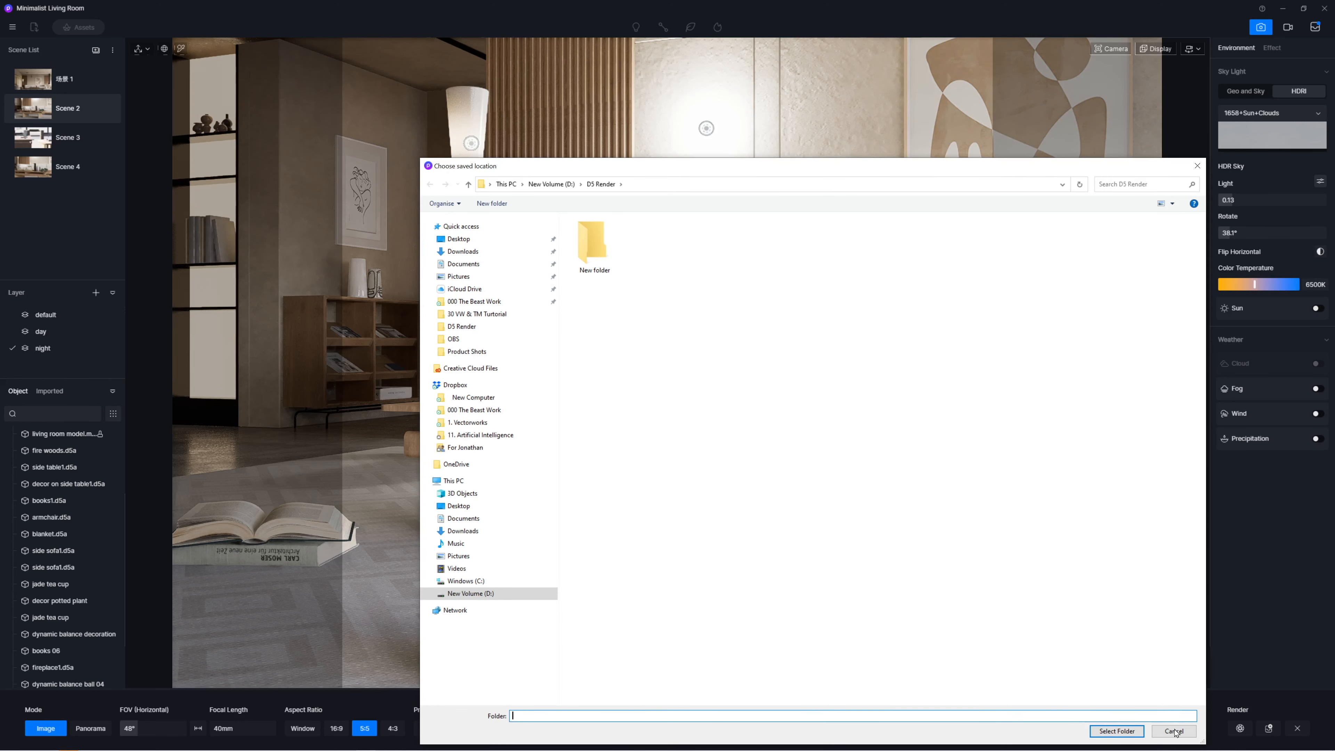
{"action": "left_click", "coordinate": [1175, 732]}
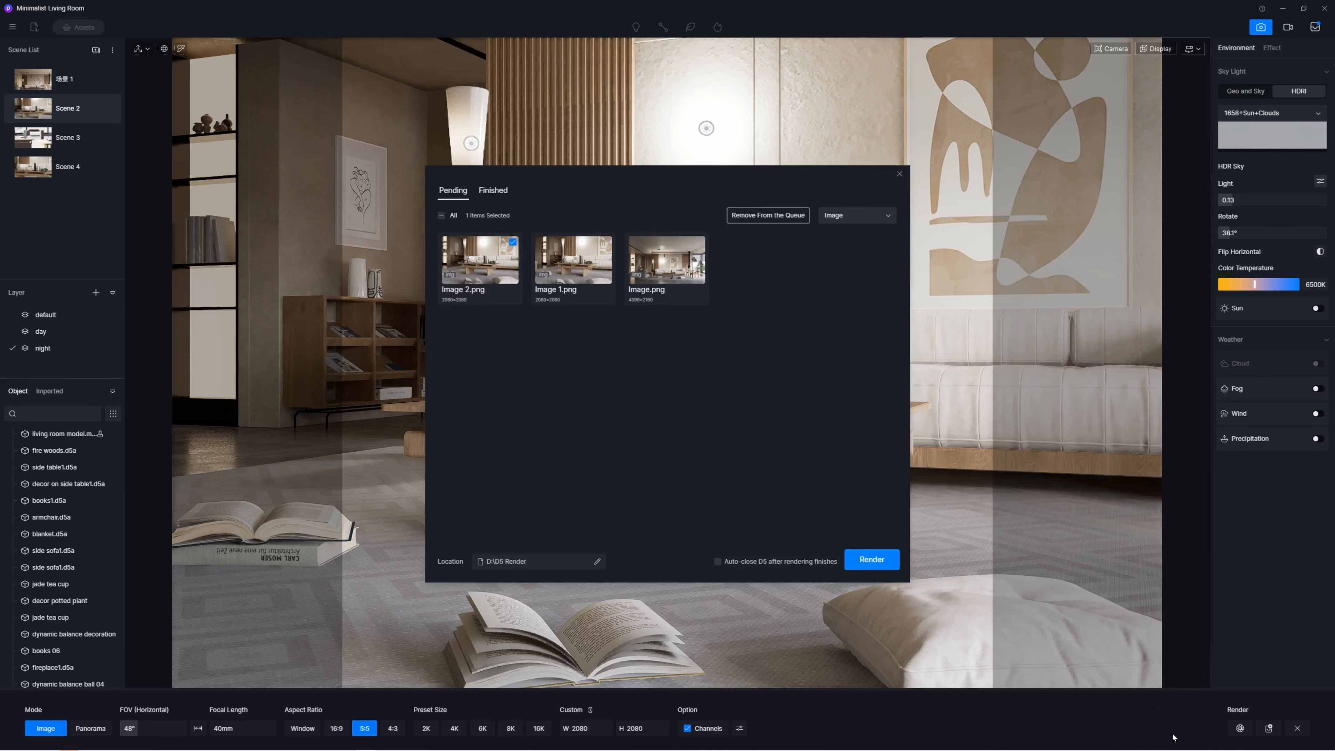
- Close the render queue, recall Scene 4 and set the output aspect ratio to 16:9
{"action": "left_click", "coordinate": [899, 173]}
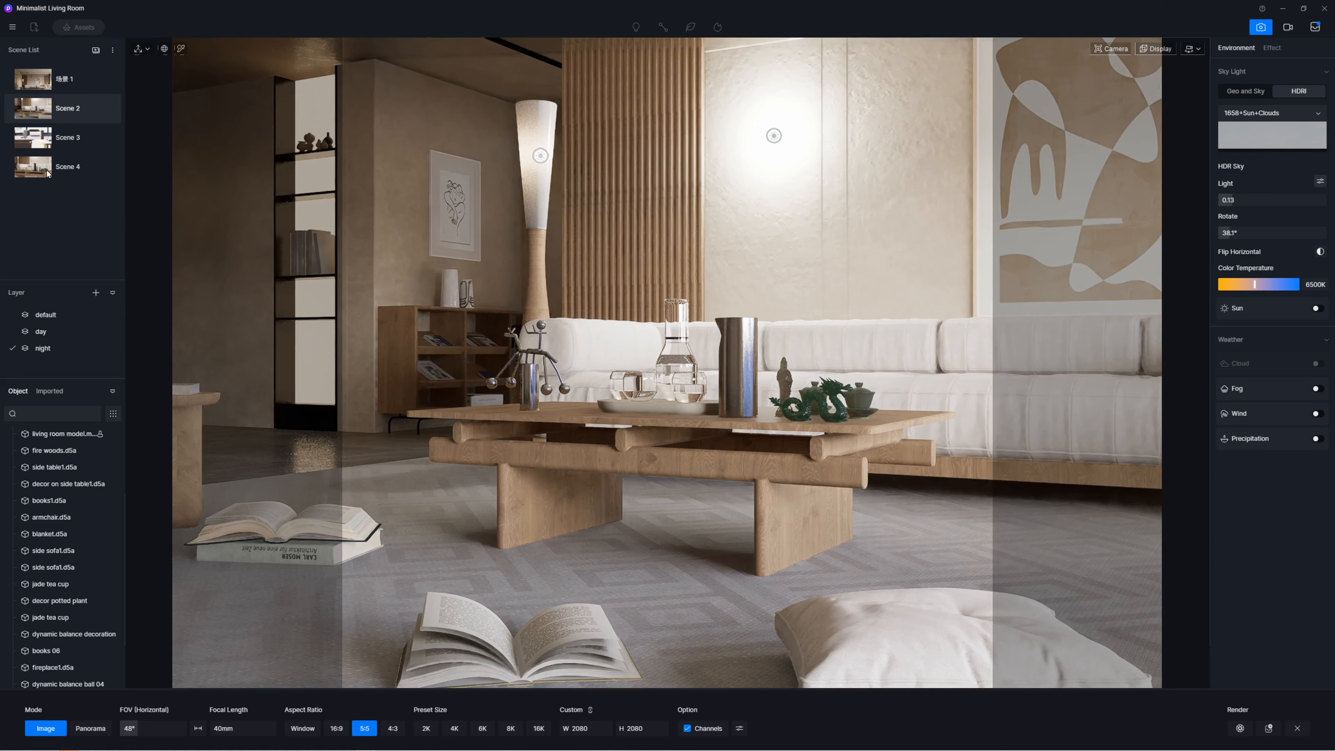
{"action": "left_click", "coordinate": [33, 167]}
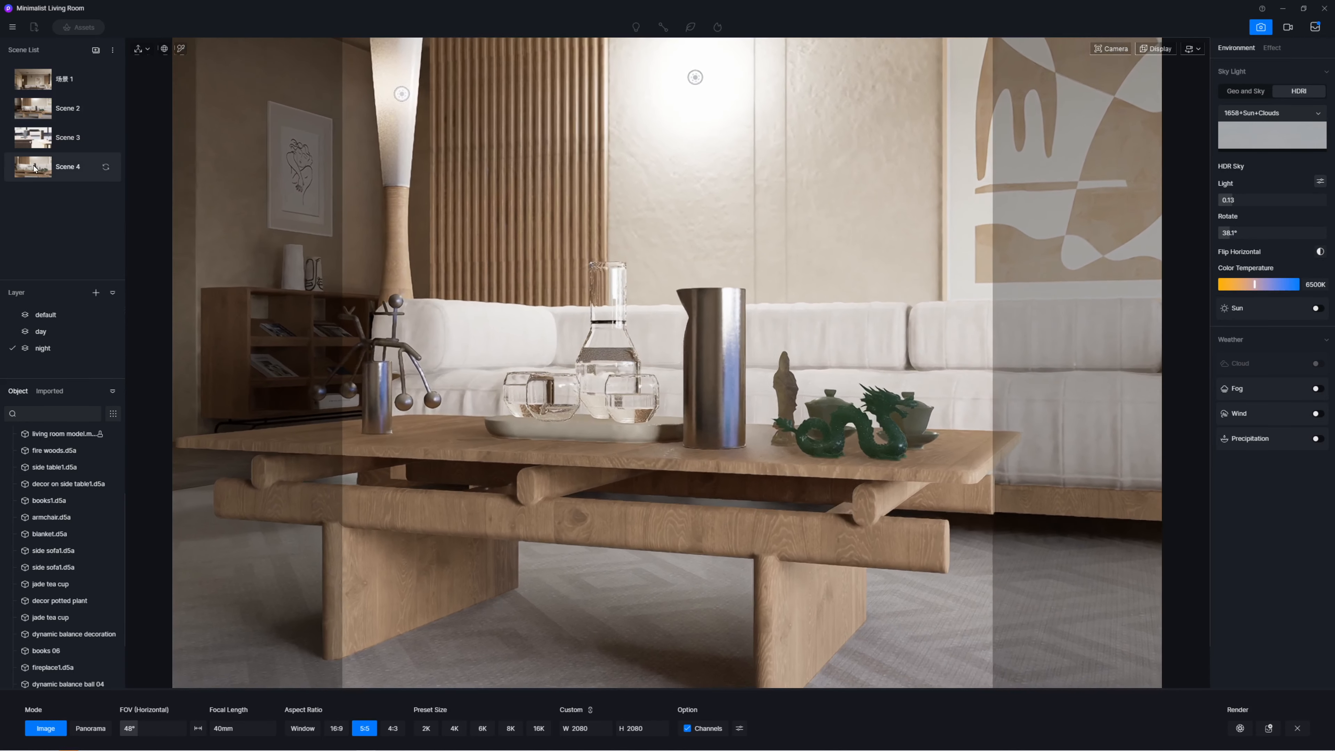
{"action": "left_click", "coordinate": [336, 728]}
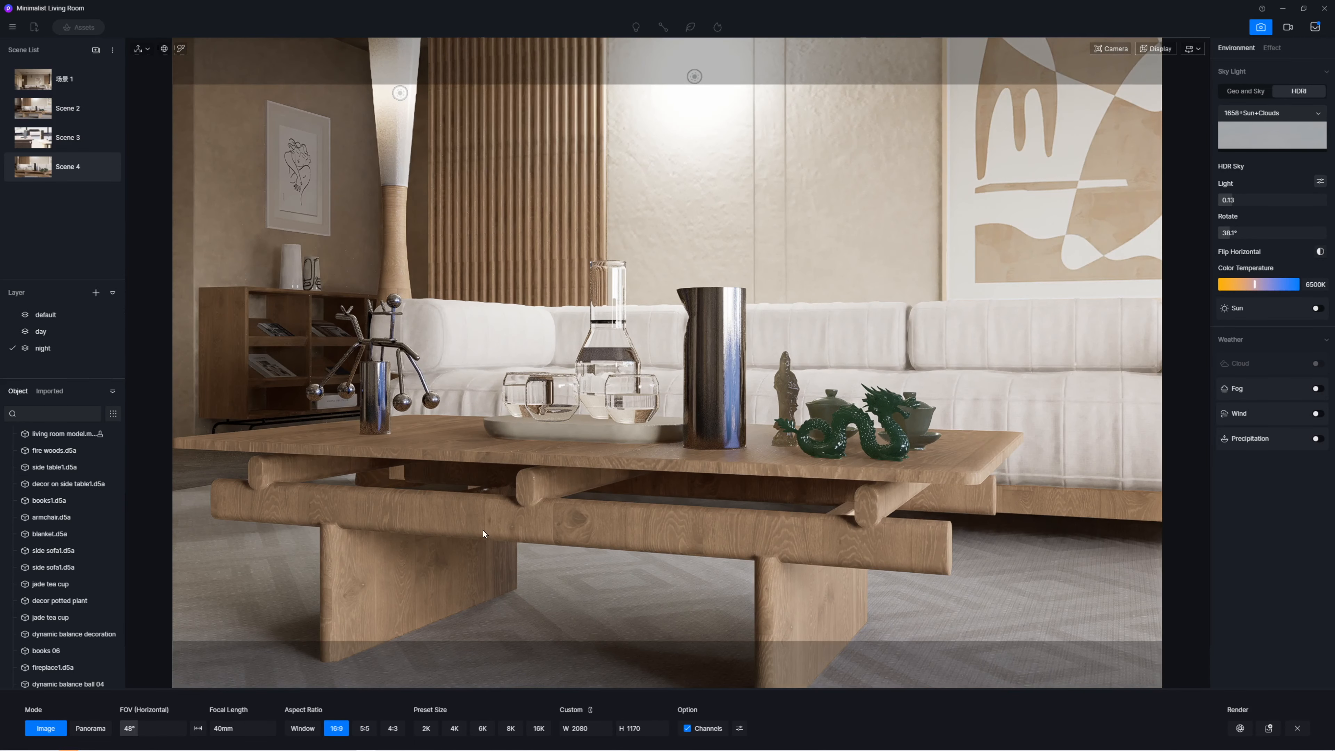
- Orbit the camera around the coffee table to face the windows from behind the side table decor, and save the project
{"action": "right_click_drag", "start_coordinate": [500, 508], "coordinate": [1258, 551], "text": "alt"}
{"action": "scroll", "coordinate": [1000, 542], "scroll_direction": "up", "scroll_amount": 3}
{"action": "right_click_drag", "start_coordinate": [1000, 542], "coordinate": [870, 536], "text": "alt"}
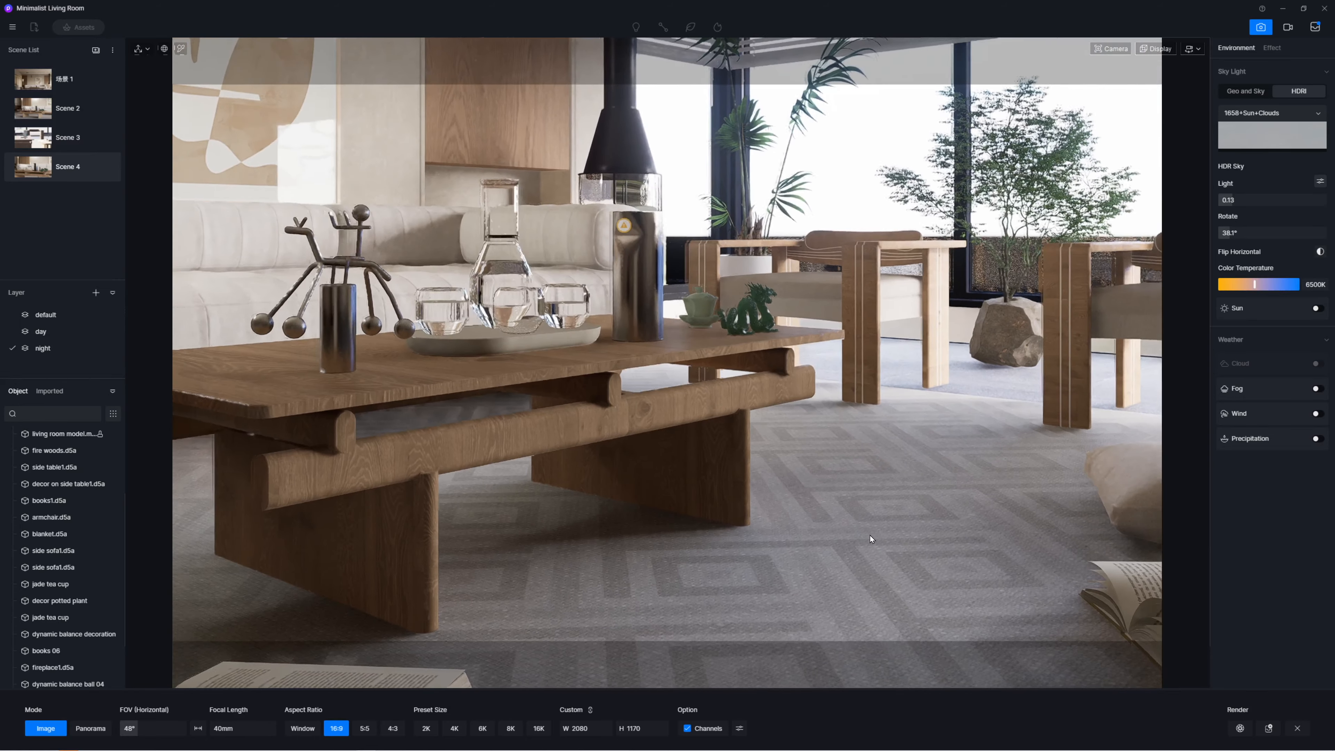
{"action": "scroll", "coordinate": [925, 482], "scroll_direction": "down", "scroll_amount": 5}
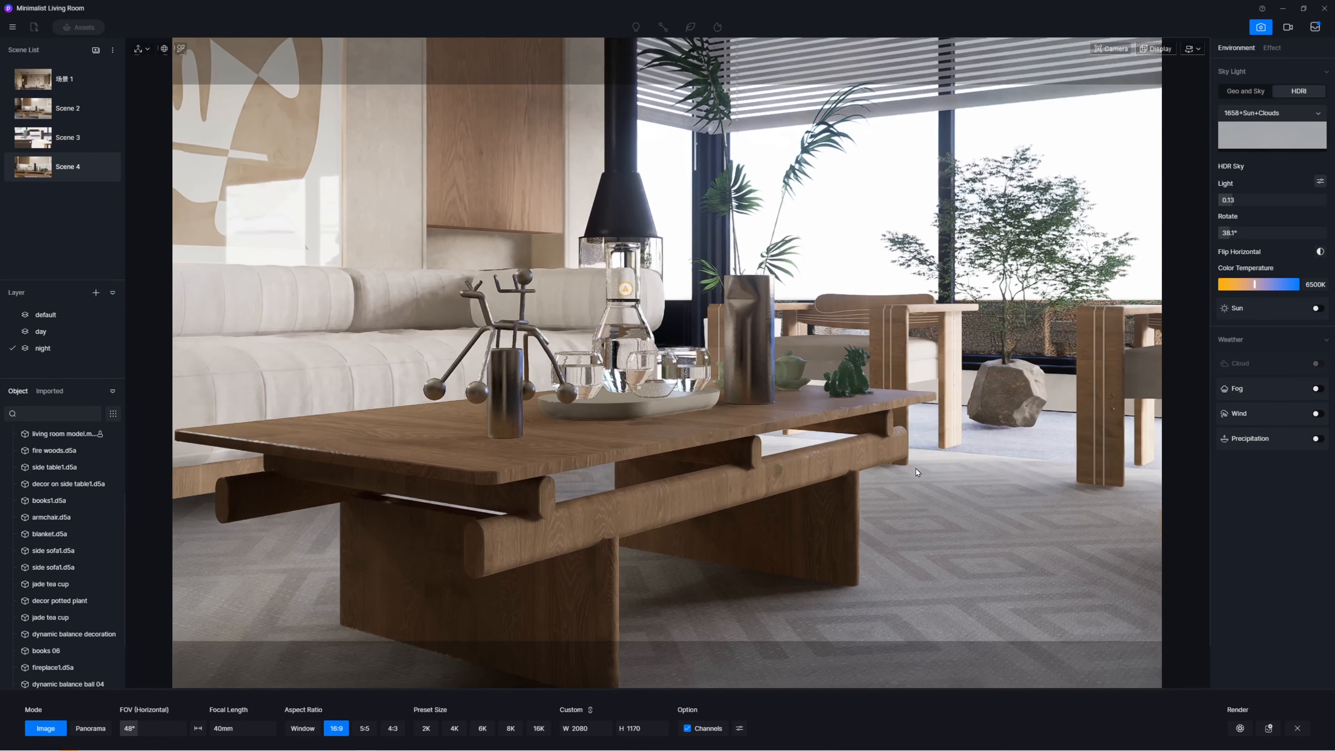
{"action": "right_click_drag", "start_coordinate": [916, 472], "coordinate": [1035, 468], "text": "alt"}
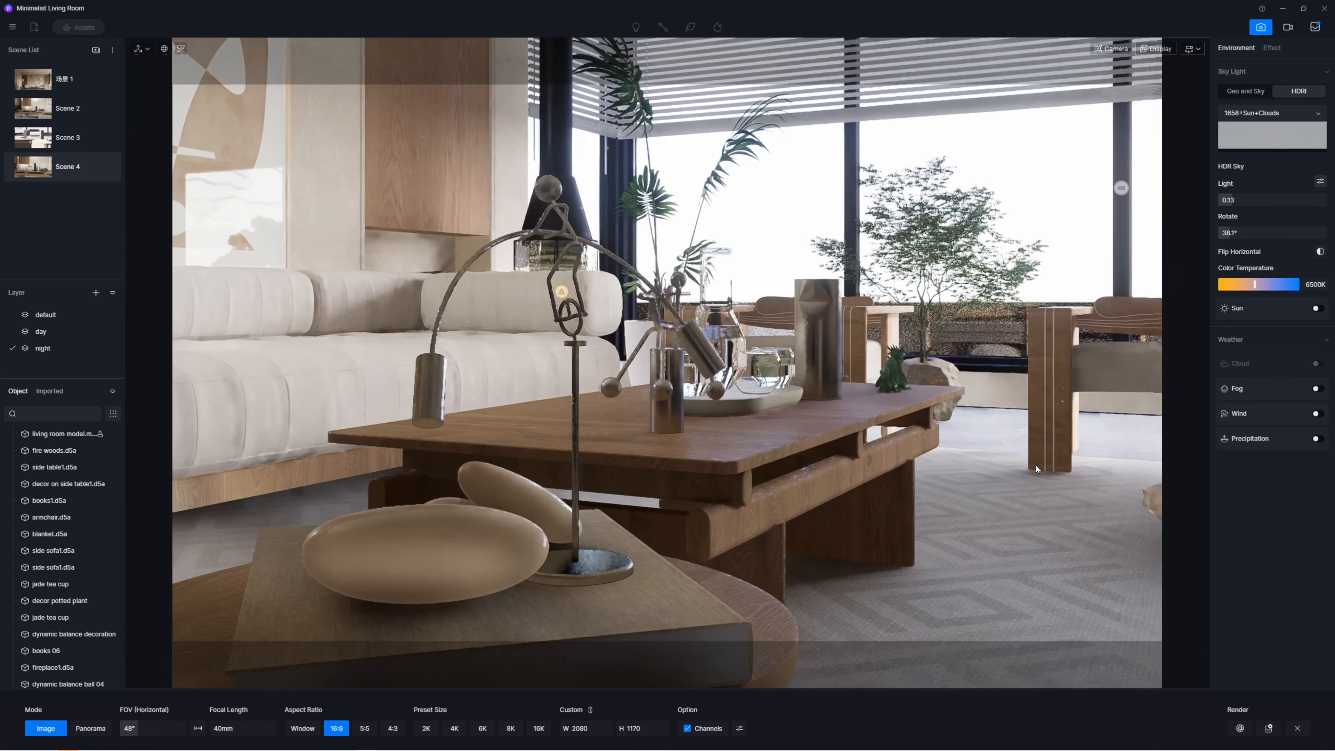
{"action": "key", "text": "a"}
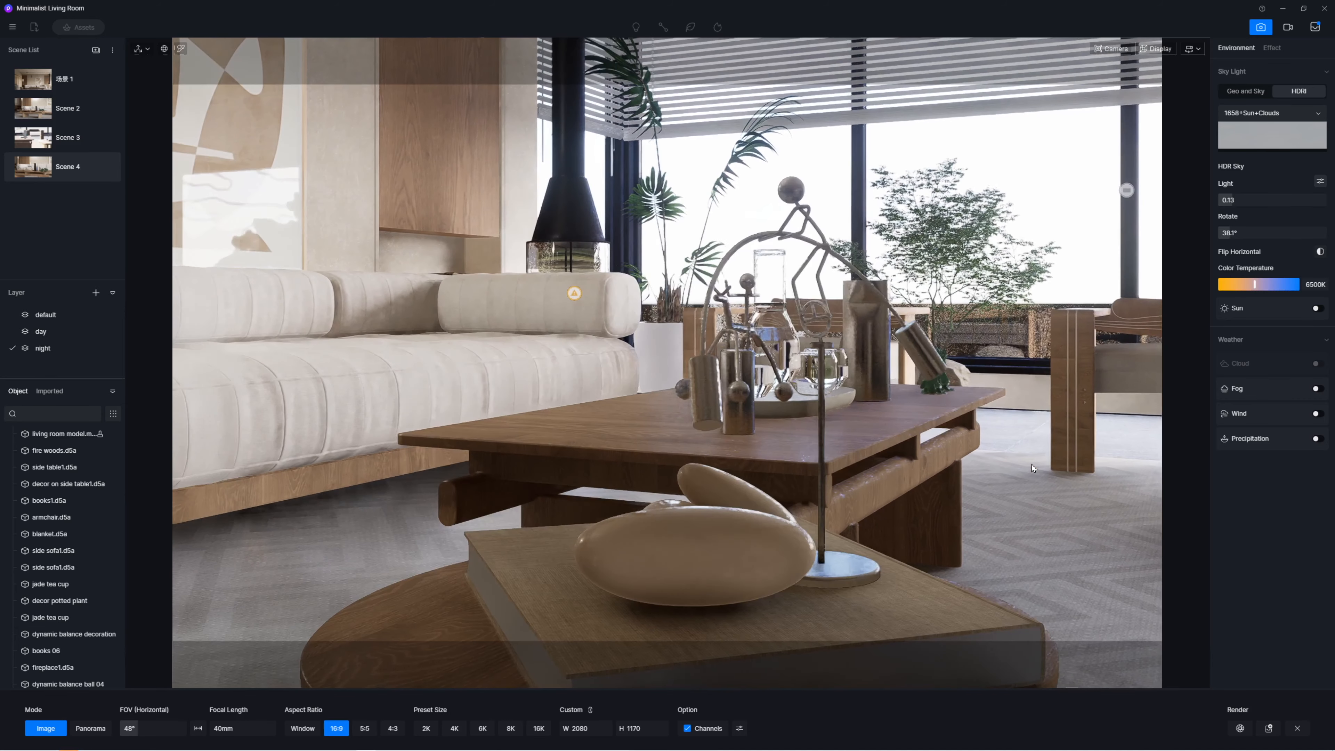
{"action": "key", "text": "ctrl+s"}
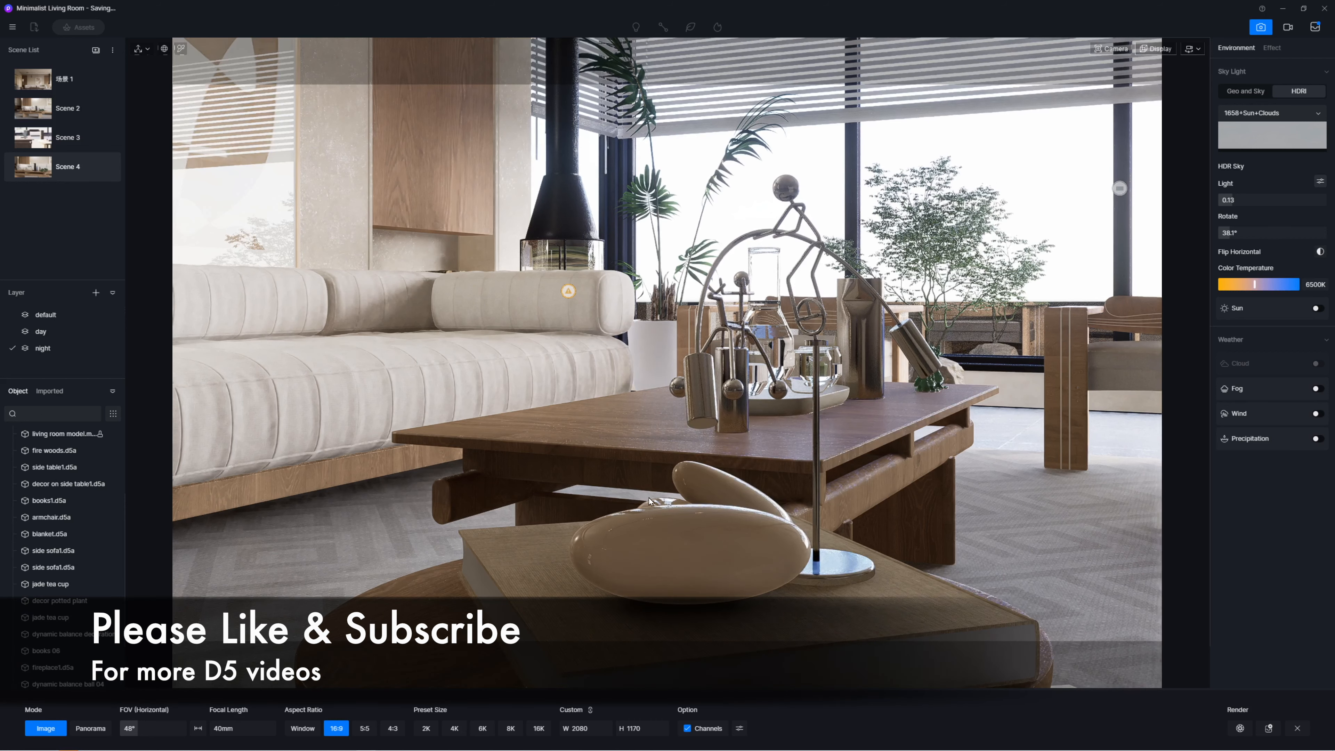
- Turn the view to frame the coffee table, both armchairs and the side table decor, and add it as a new scene
{"action": "right_click_drag", "start_coordinate": [641, 490], "coordinate": [689, 490]}
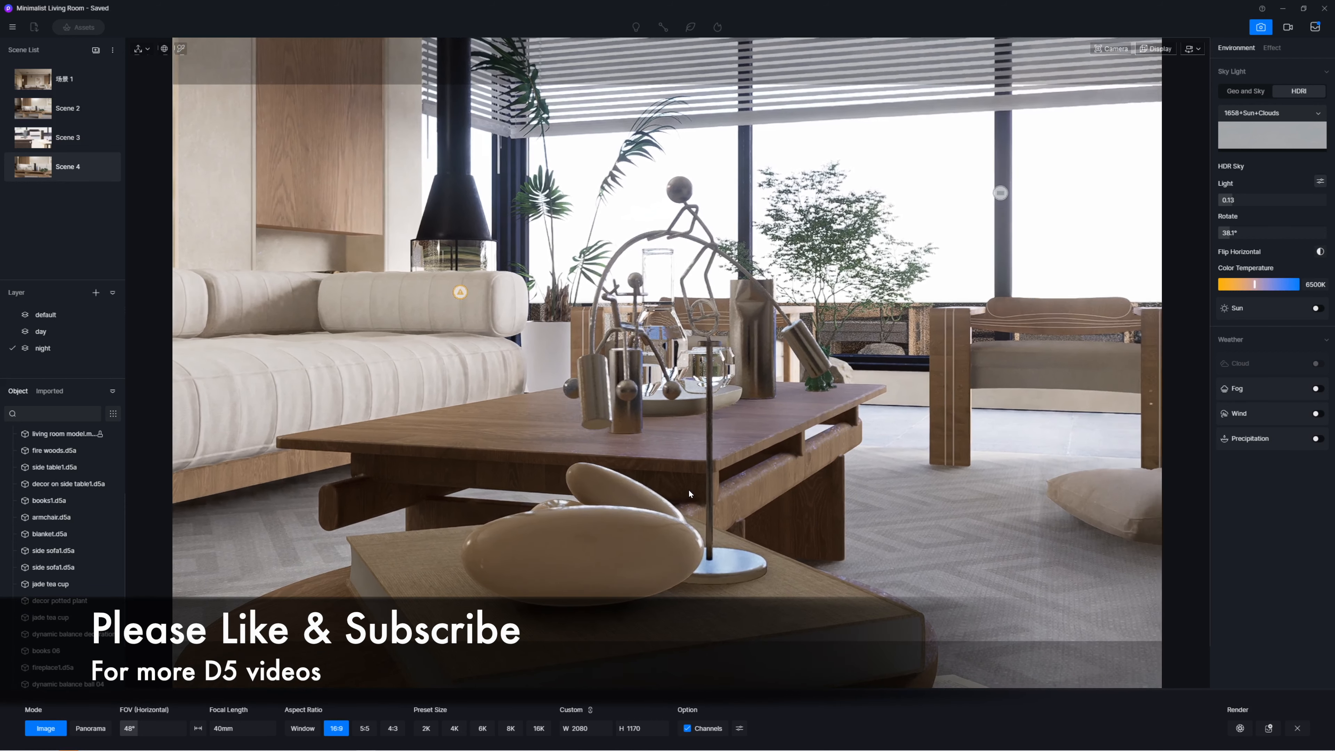
{"action": "right_click_drag", "start_coordinate": [624, 460], "coordinate": [852, 468]}
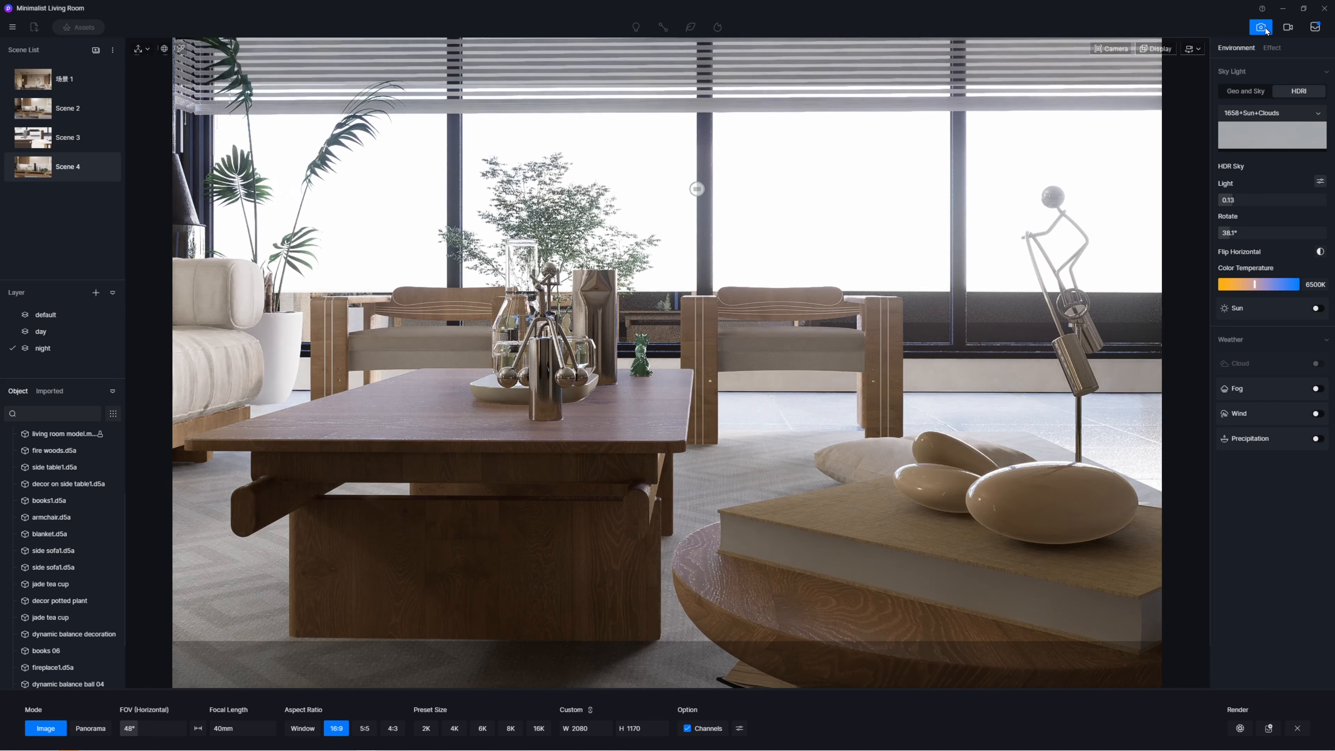
{"action": "left_click", "coordinate": [95, 50]}
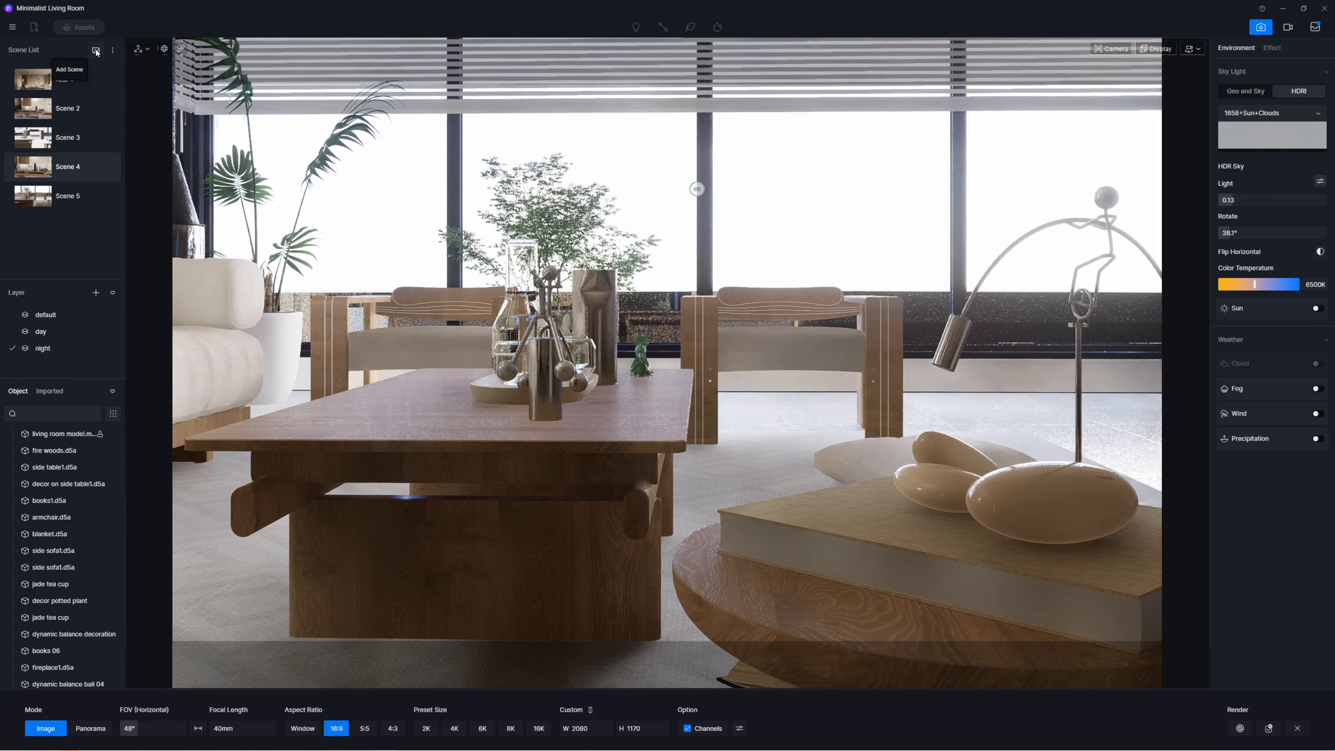
{"action": "left_click", "coordinate": [45, 200]}
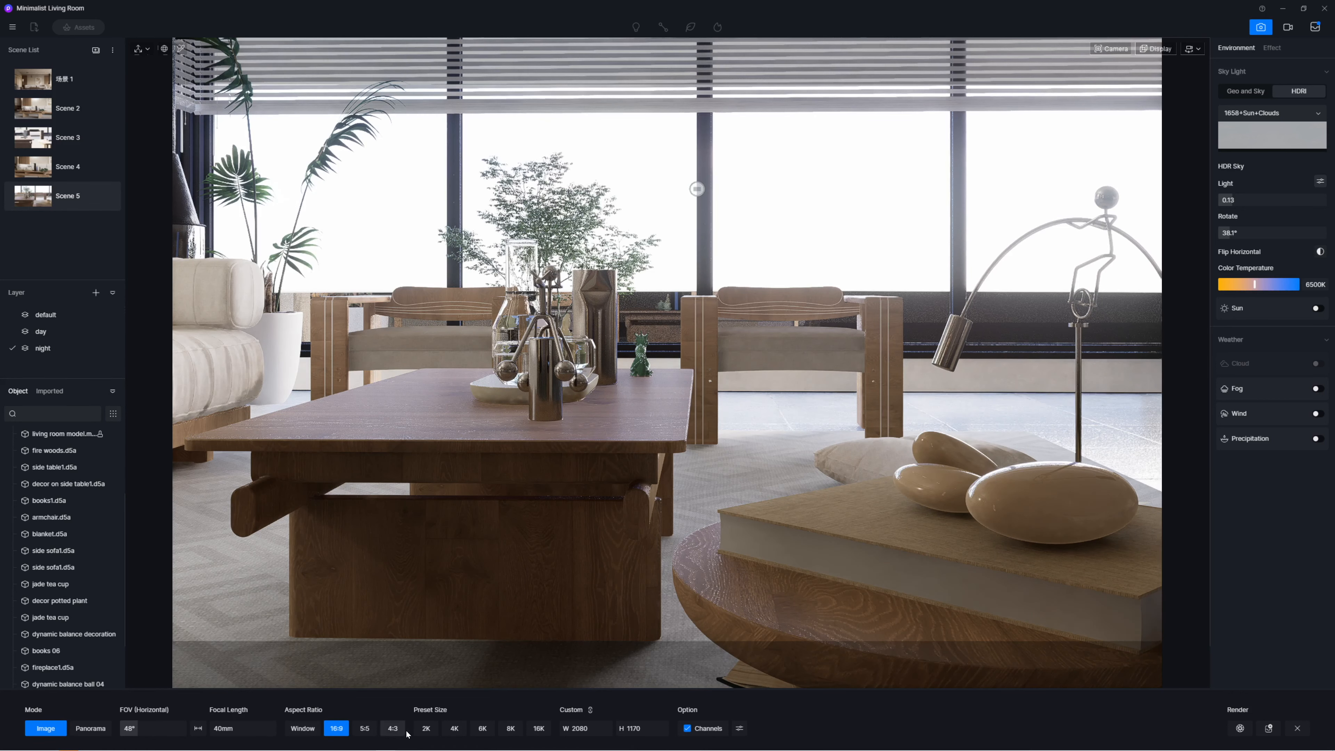
- Try the 4K size and the square and 4:3 ratios, then update Scene 5 with the Window ratio at 2080 × 1387
{"action": "left_click", "coordinate": [453, 728]}
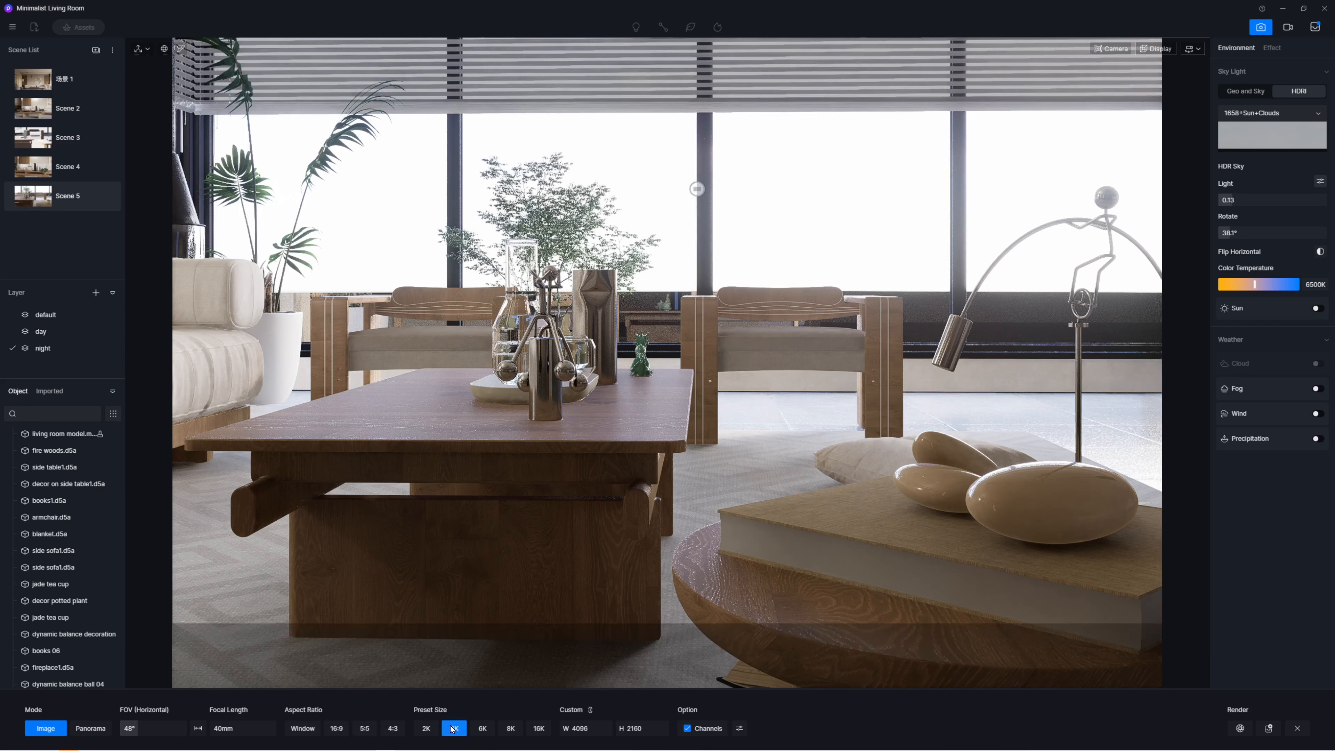
{"action": "left_click", "coordinate": [365, 729]}
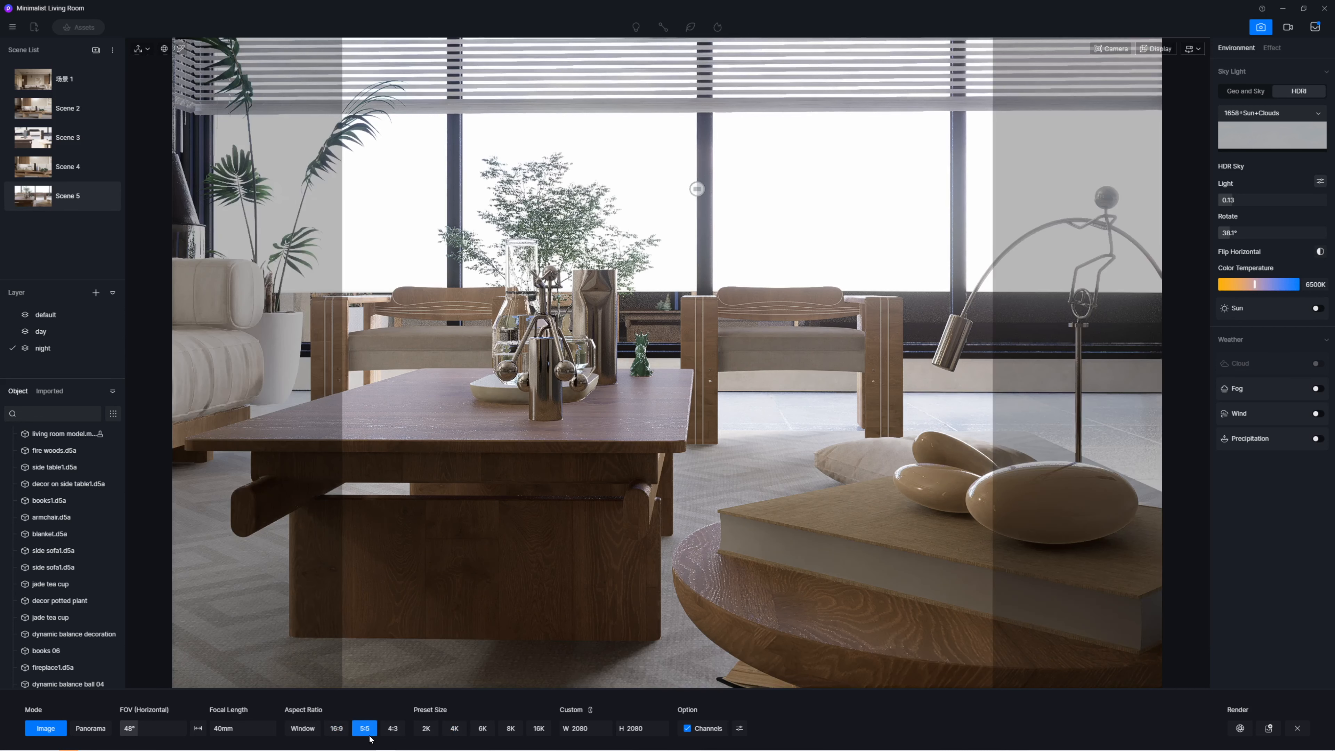
{"action": "left_click", "coordinate": [393, 730]}
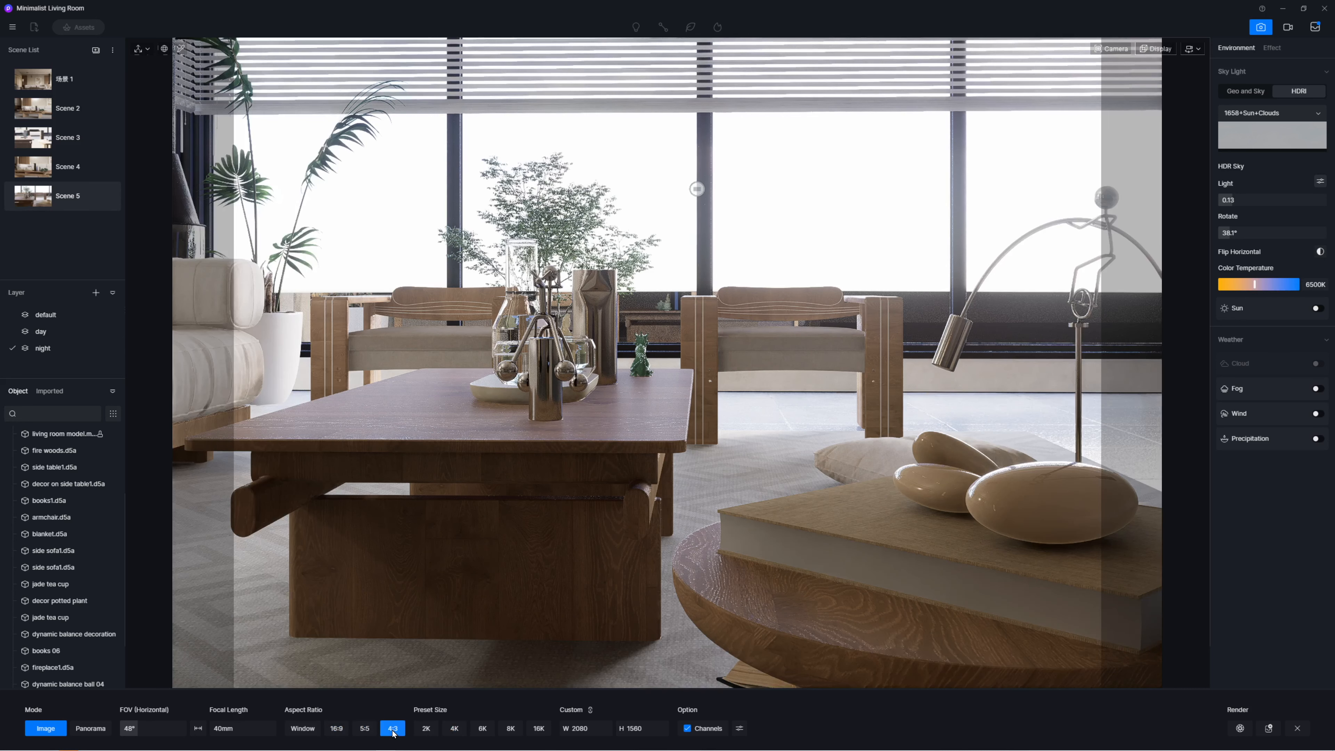
{"action": "left_click", "coordinate": [307, 729]}
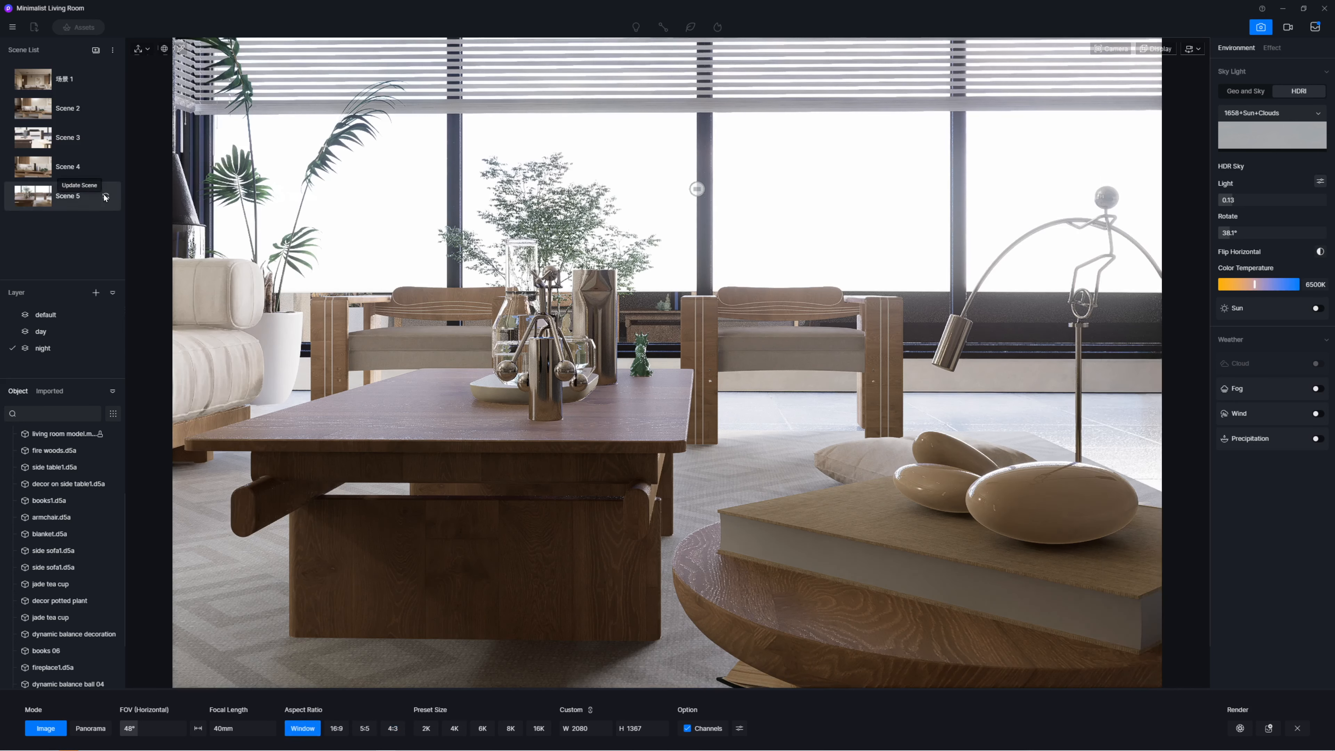
{"action": "left_click", "coordinate": [106, 197]}
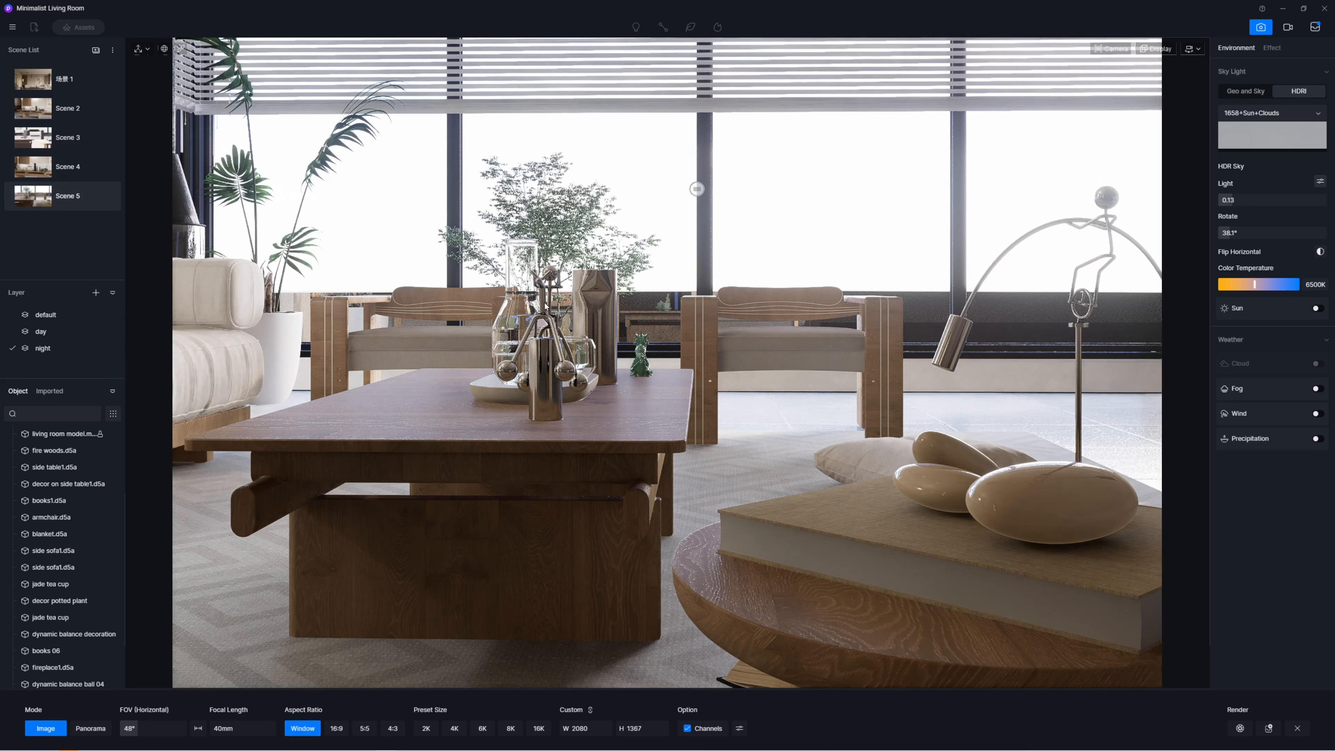
- Add the Scene 5 image to the render queue and turn the image channels off while viewing the channel options
{"action": "left_click", "coordinate": [1267, 729]}
{"action": "left_click", "coordinate": [740, 728]}
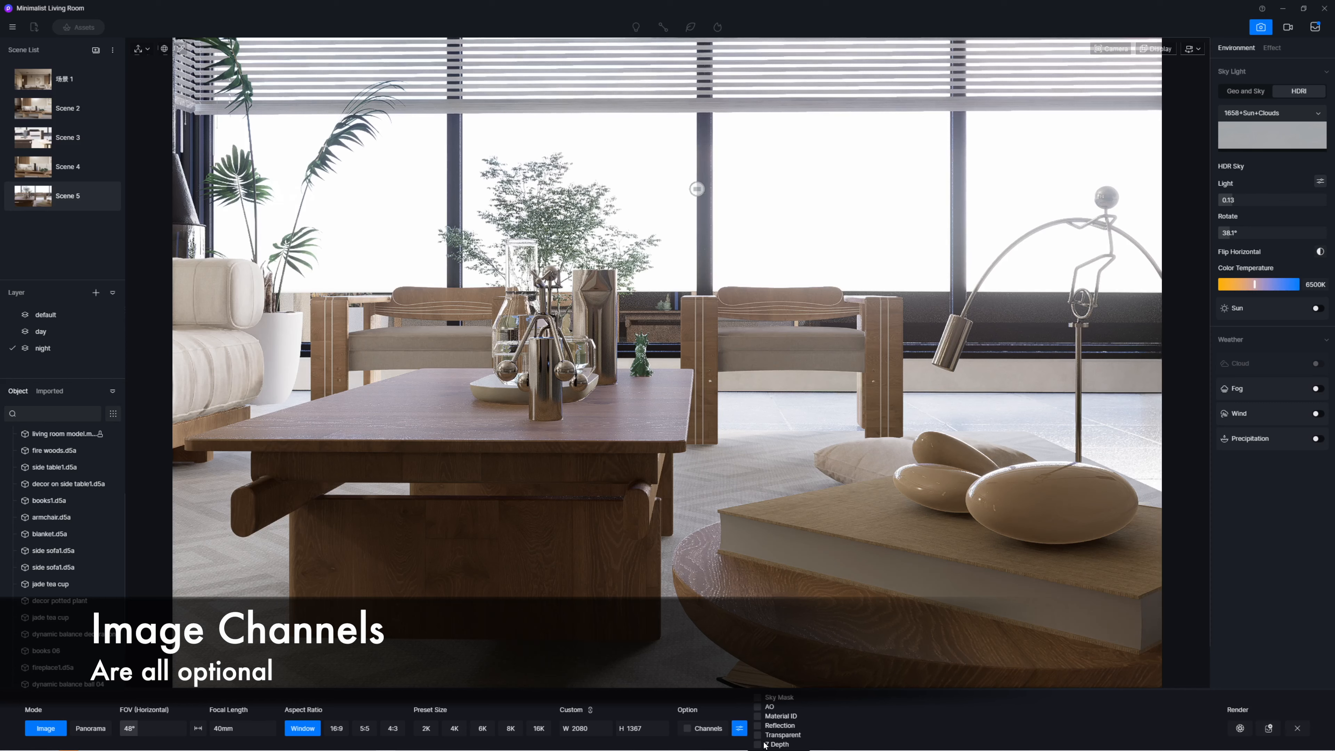
- Try a wider camera with a 51.8° field of view and a 19 mm focal length, and recall Scene 5
{"action": "left_click_drag", "start_coordinate": [136, 729], "coordinate": [140, 719]}
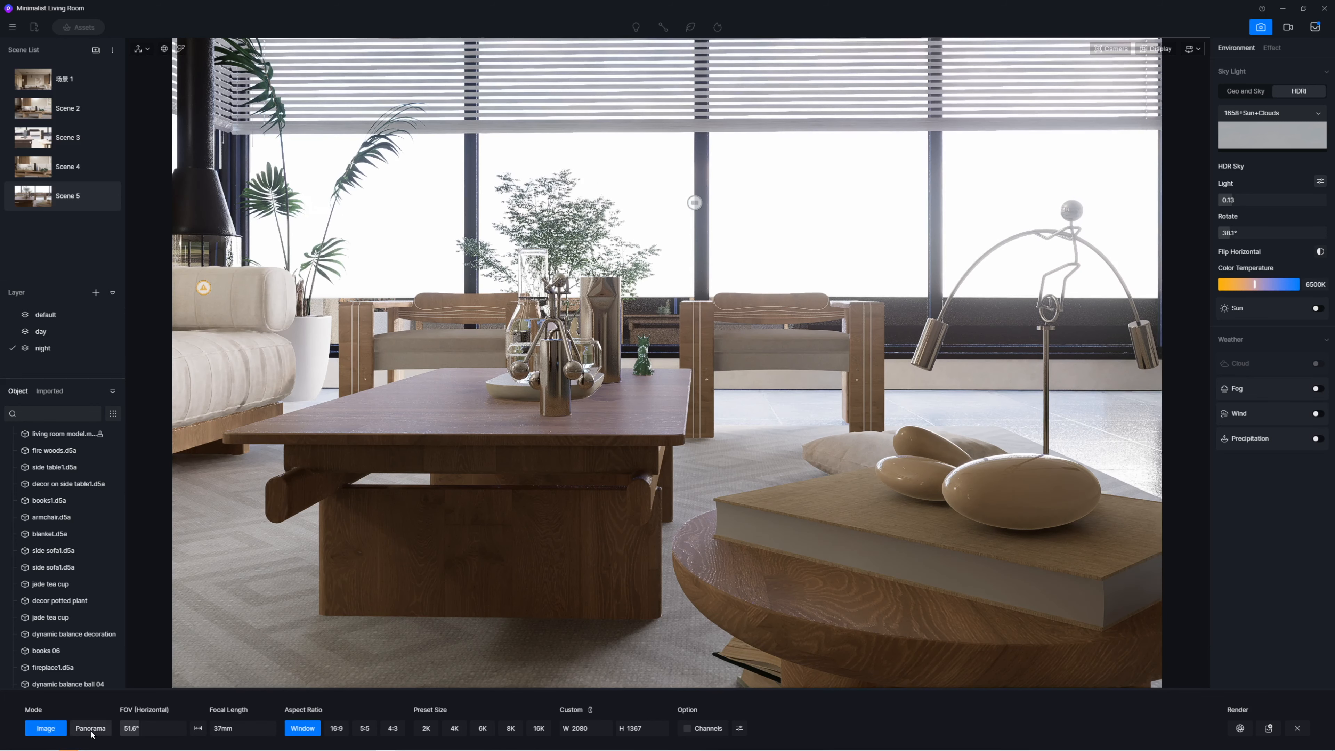
{"action": "left_click_drag", "start_coordinate": [221, 728], "coordinate": [227, 725]}
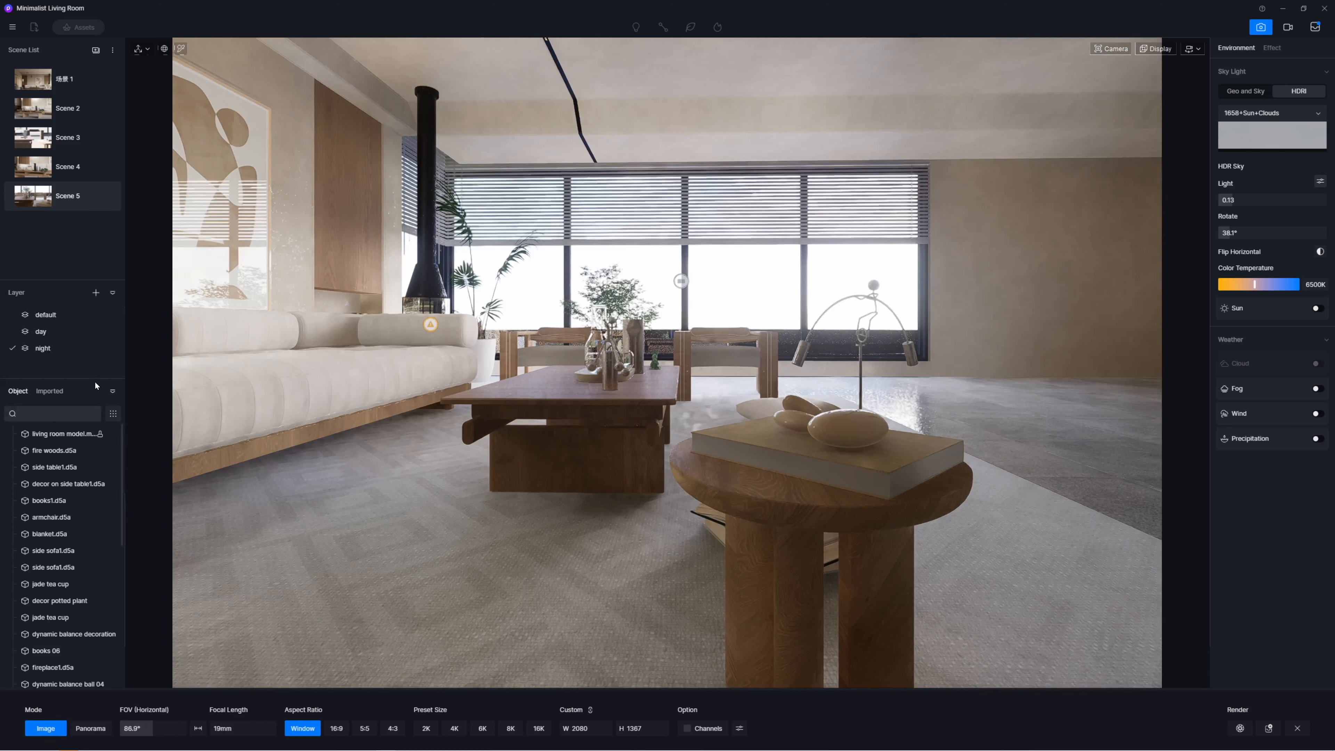
{"action": "left_click", "coordinate": [43, 203]}
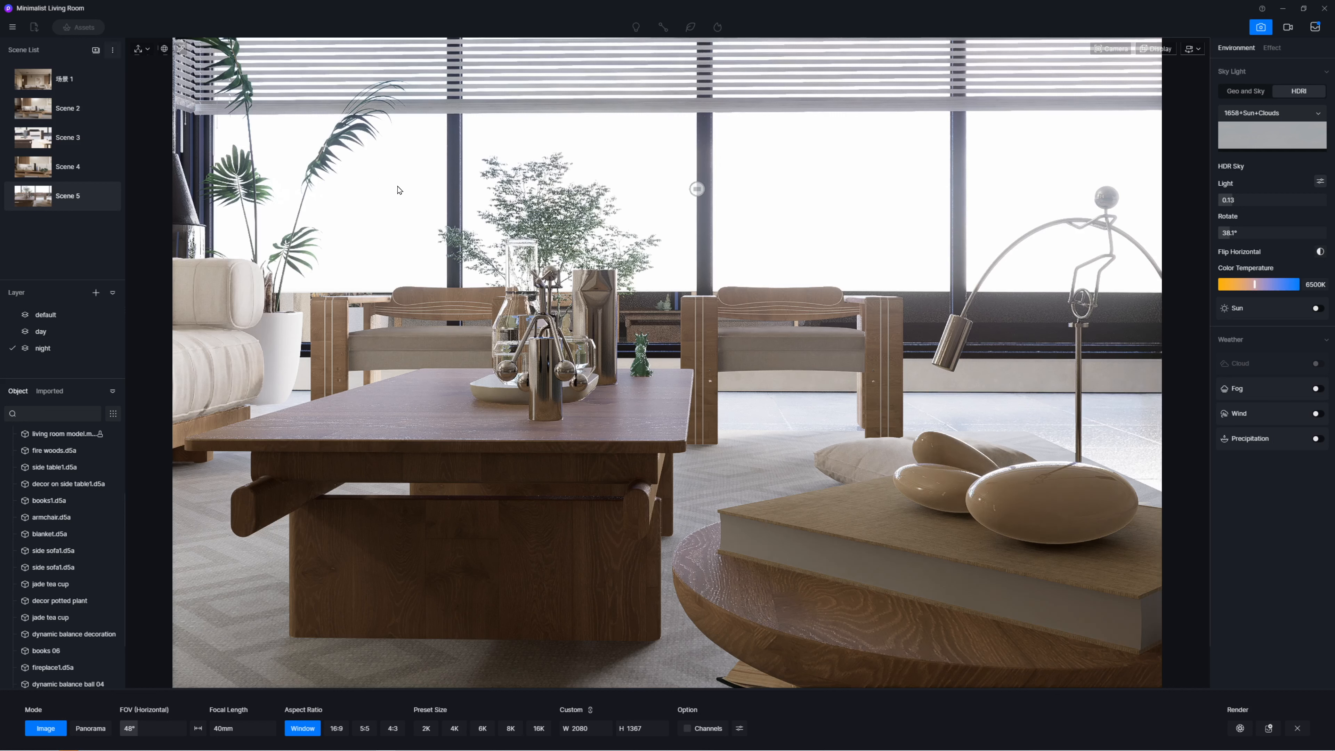
- Select Image 3.png together with Image 2.png among the pending renders and start rendering them
{"action": "left_click", "coordinate": [1316, 28]}
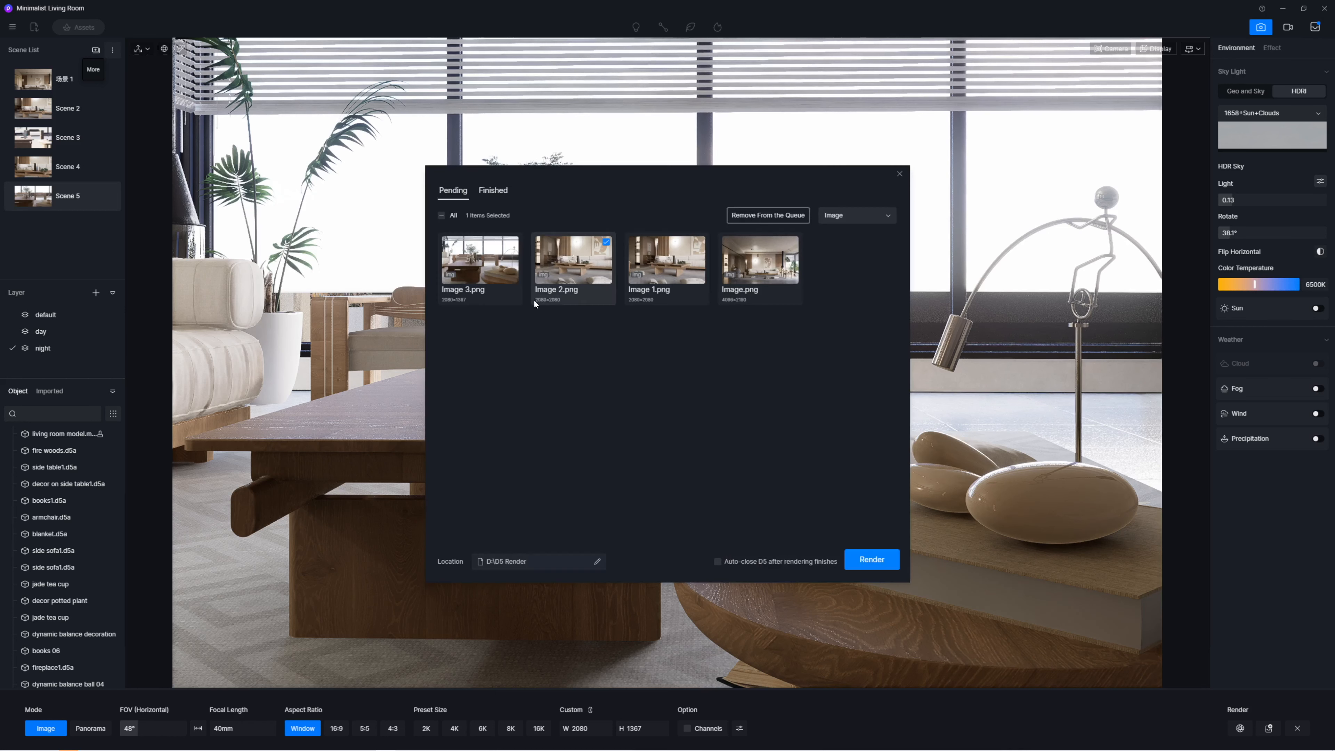
{"action": "left_click", "coordinate": [510, 244]}
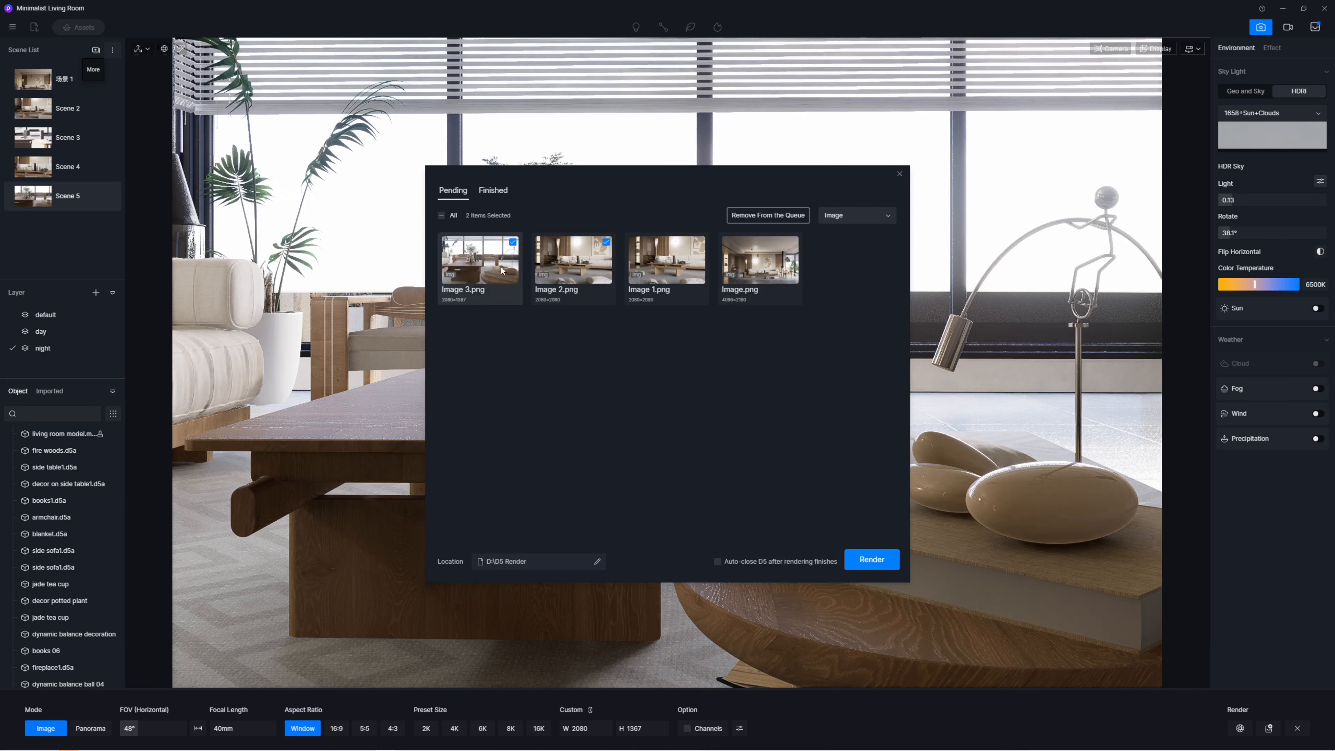
{"action": "left_click", "coordinate": [484, 275]}
{"action": "left_click", "coordinate": [484, 276]}
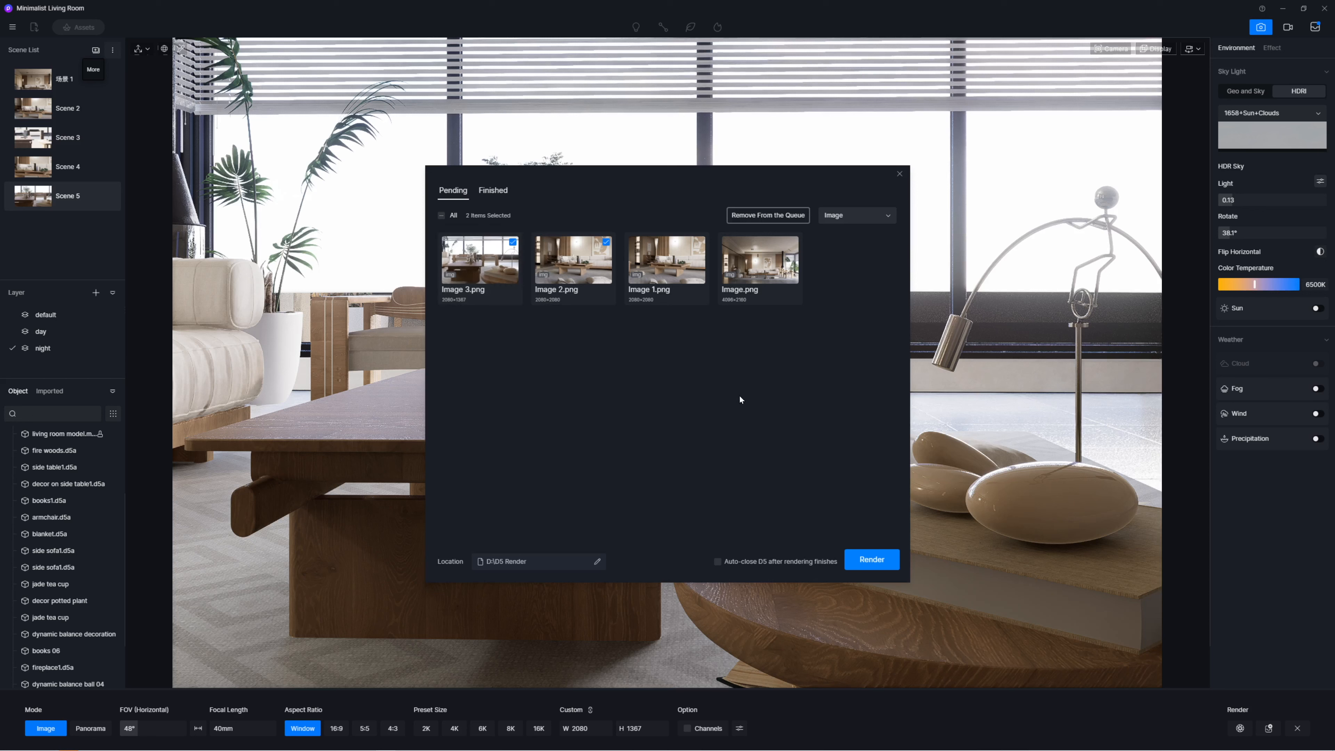
{"action": "left_click", "coordinate": [881, 560]}
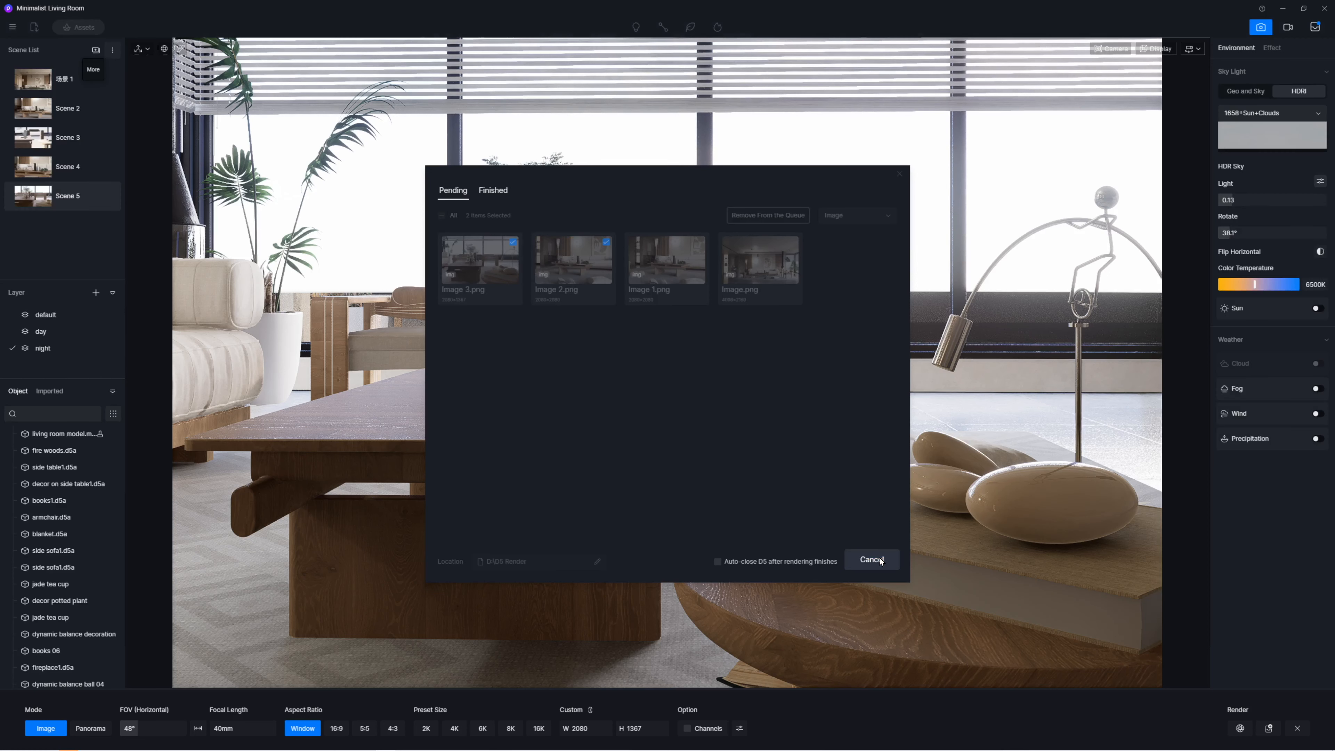